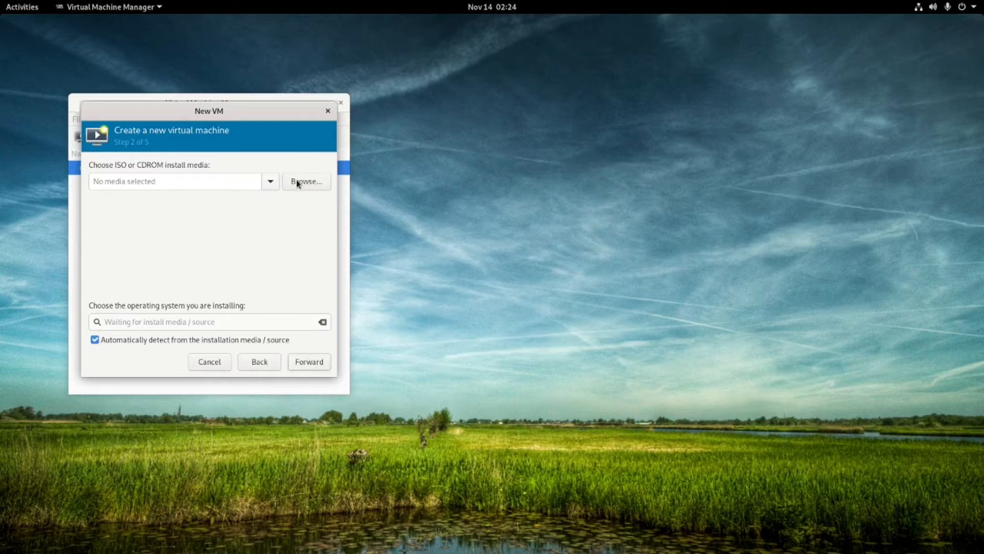
Open the storage volume browser and look through the home-folder pool's volumes.
{"action": "left_click", "coordinate": [302, 182]}
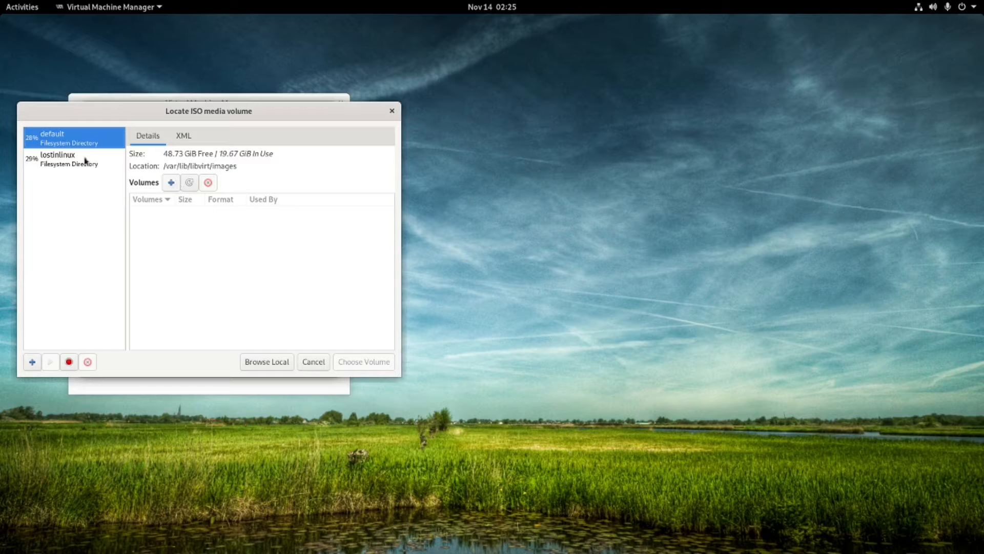
{"action": "left_click", "coordinate": [69, 164]}
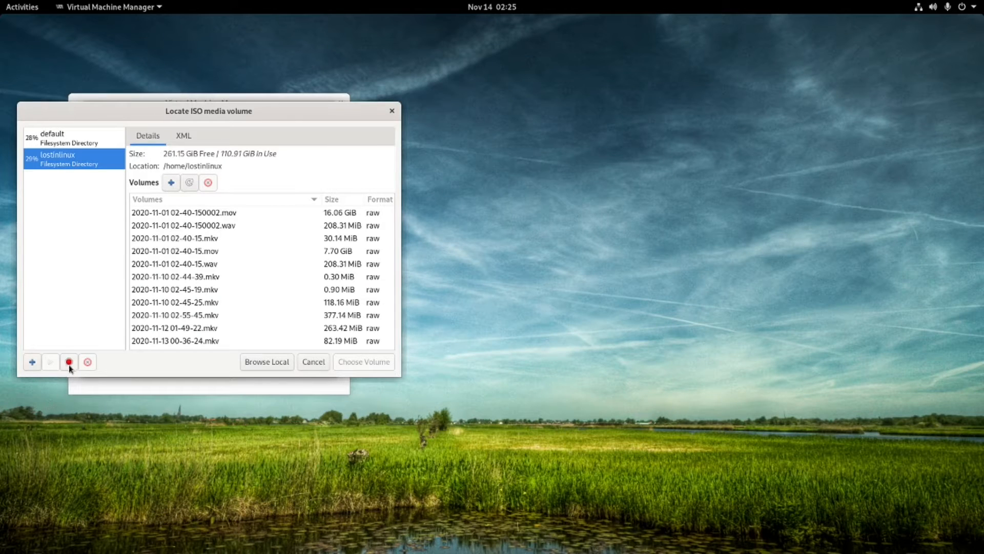
{"action": "scroll", "coordinate": [197, 287], "scroll_direction": "down", "scroll_amount": 2}
{"action": "scroll", "coordinate": [197, 287], "scroll_direction": "down", "scroll_amount": 5}
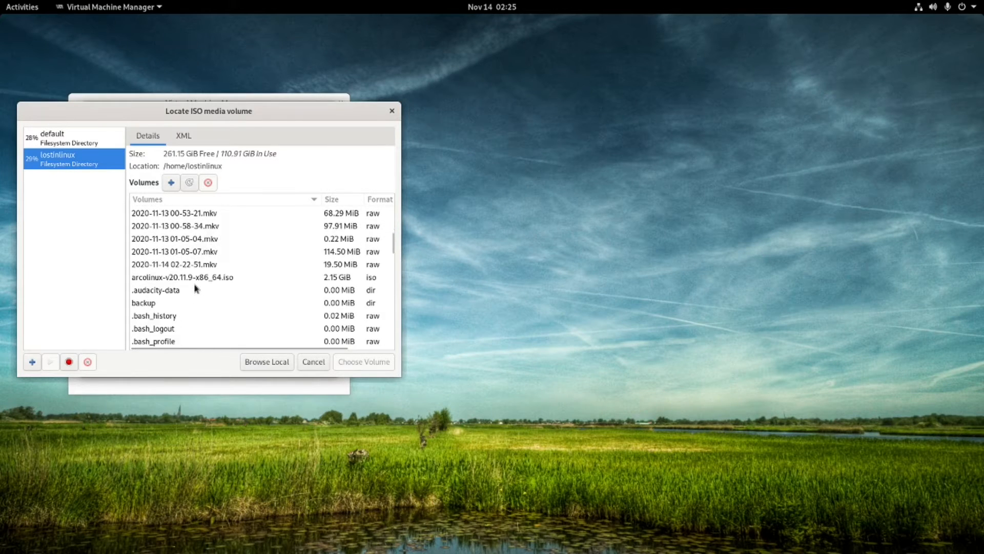
{"action": "scroll", "coordinate": [195, 288], "scroll_direction": "down", "scroll_amount": 15}
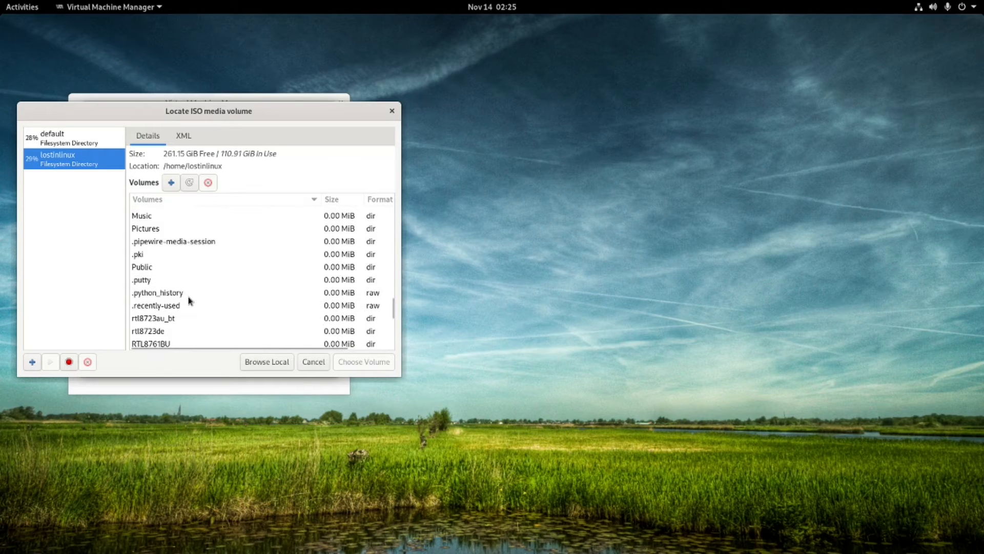
{"action": "scroll", "coordinate": [190, 299], "scroll_direction": "up", "scroll_amount": 20}
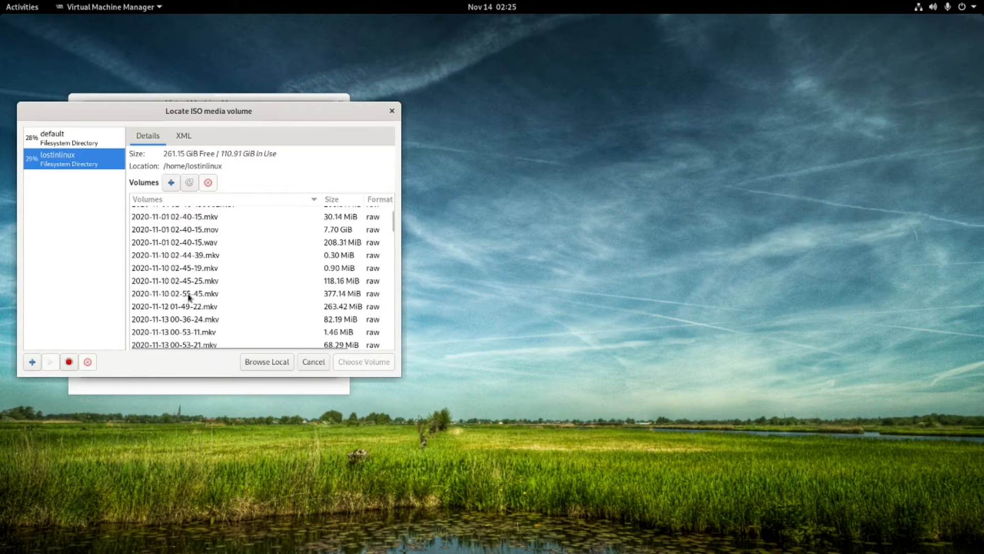
Create the 20 GiB qcow2 volume vol in the default pool, choose it, and reopen the volume list.
{"action": "left_click", "coordinate": [52, 135]}
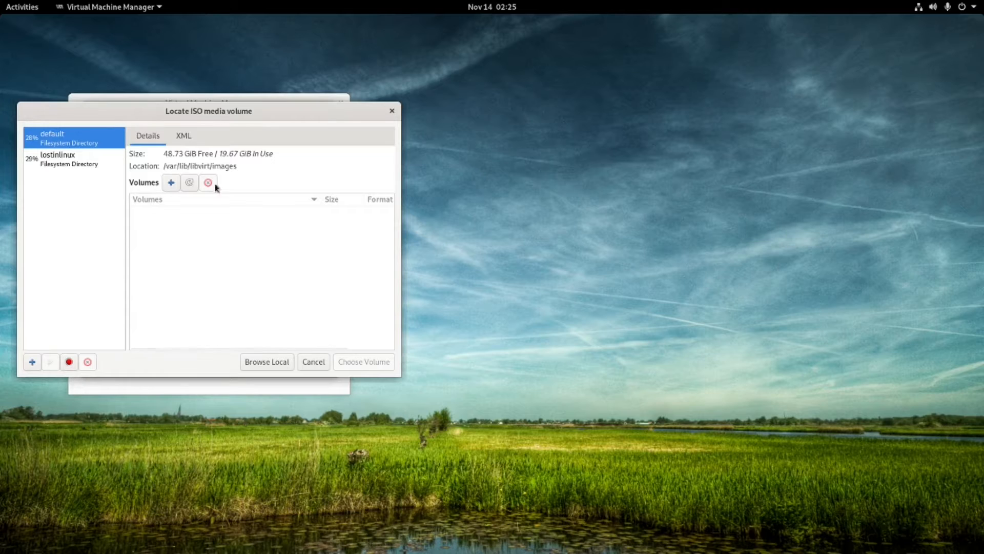
{"action": "left_click", "coordinate": [171, 183]}
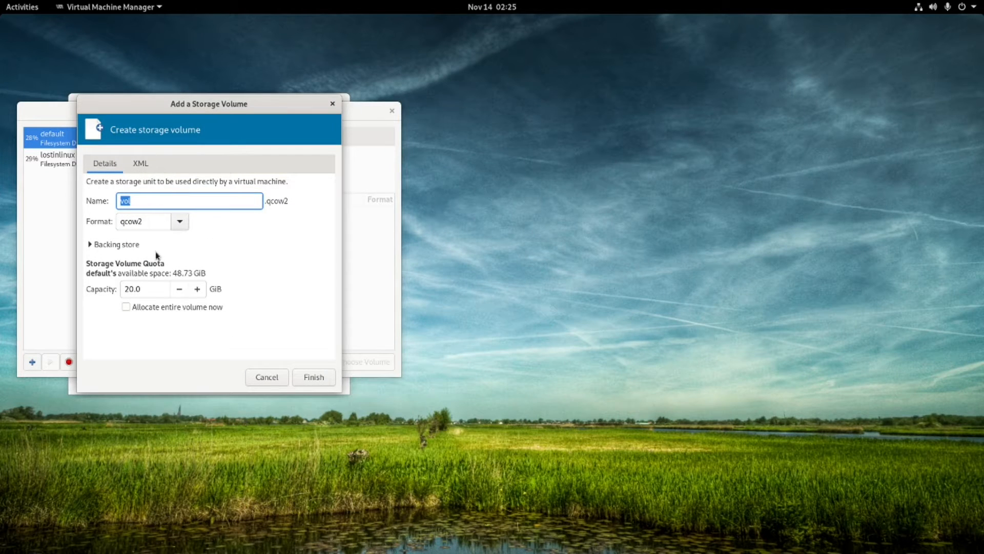
{"action": "left_click", "coordinate": [306, 378]}
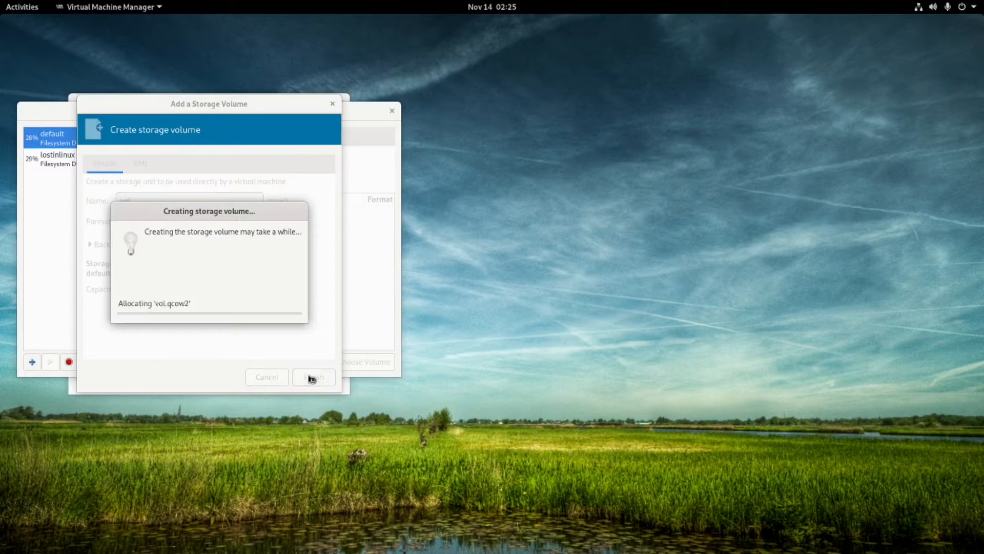
{"action": "left_click", "coordinate": [364, 362]}
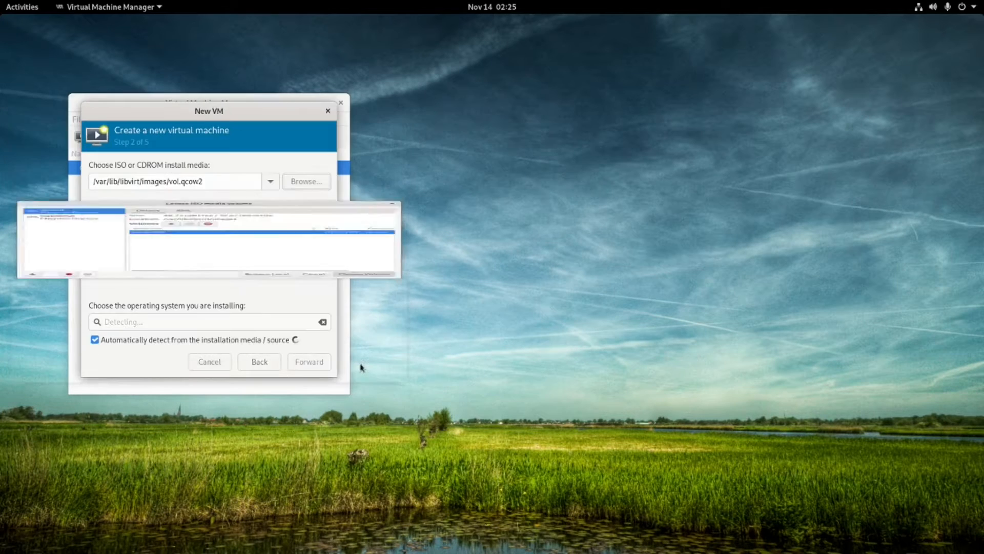
{"action": "left_click", "coordinate": [294, 183]}
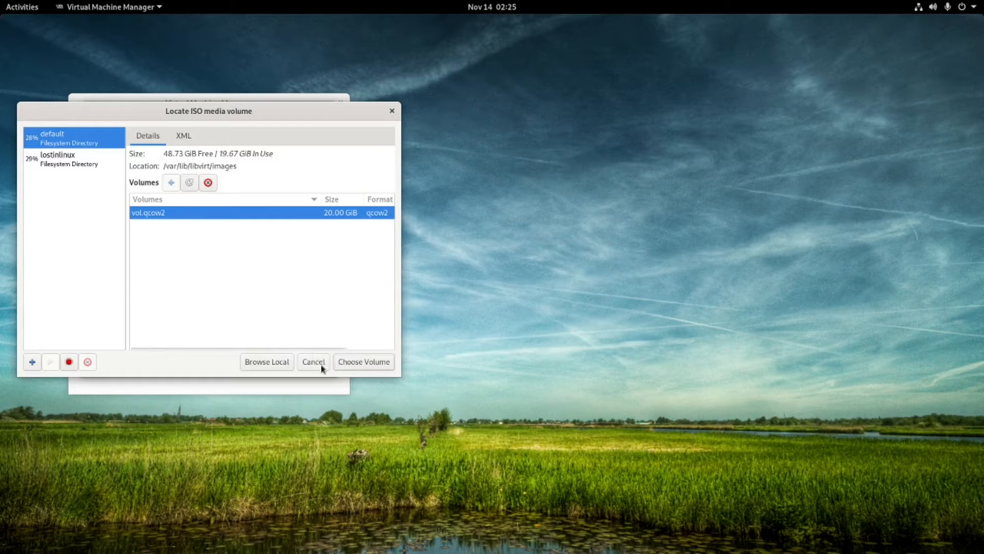
Pick arcolinux-v20.11.9-x86_64.iso from the local filesystem as the install media.
{"action": "left_click", "coordinate": [275, 360]}
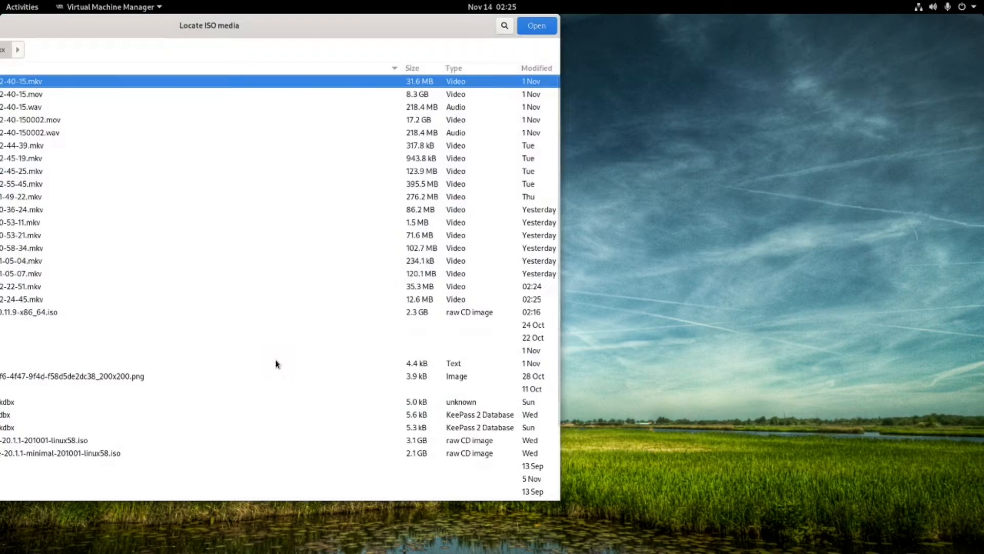
{"action": "left_click_drag", "start_coordinate": [83, 34], "coordinate": [353, 33]}
{"action": "double_click", "coordinate": [284, 312]}
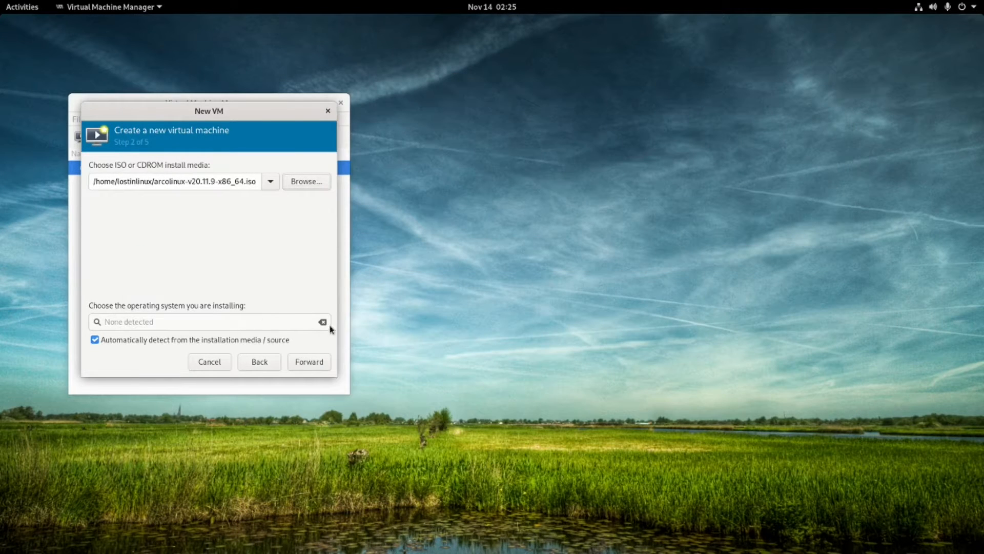
Turn off automatic OS detection and set the operating system to Arch Linux.
{"action": "left_click", "coordinate": [103, 341]}
{"action": "left_click", "coordinate": [137, 322]}
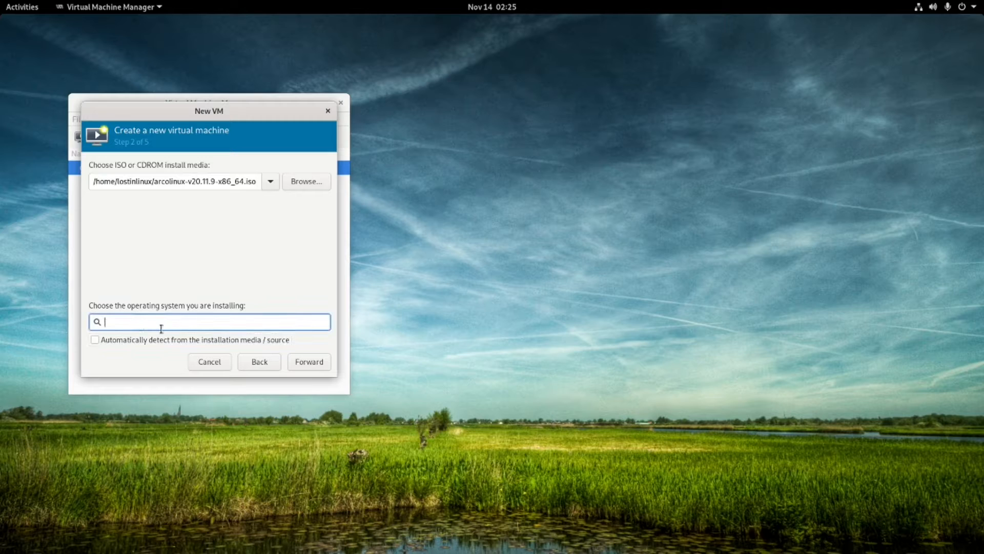
{"action": "type", "text": "Ac"}
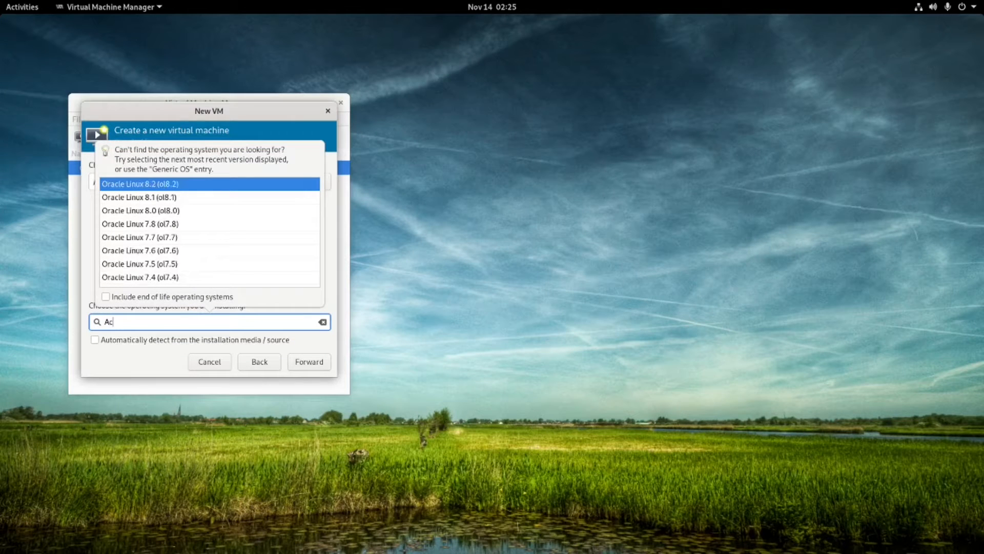
{"action": "type", "text": "h"}
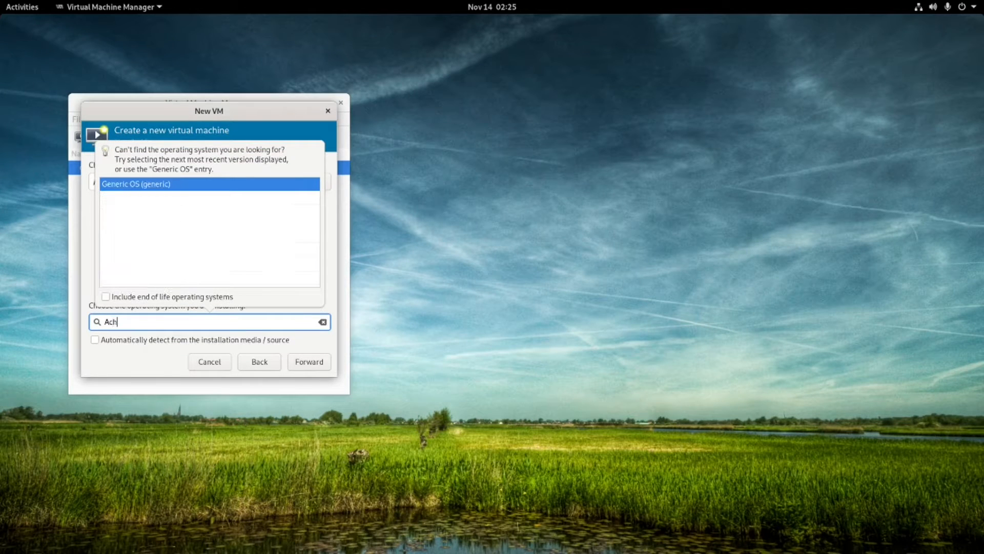
{"action": "key", "text": "BackSpace"}
{"action": "key", "text": "BackSpace"}
{"action": "type", "text": "r"}
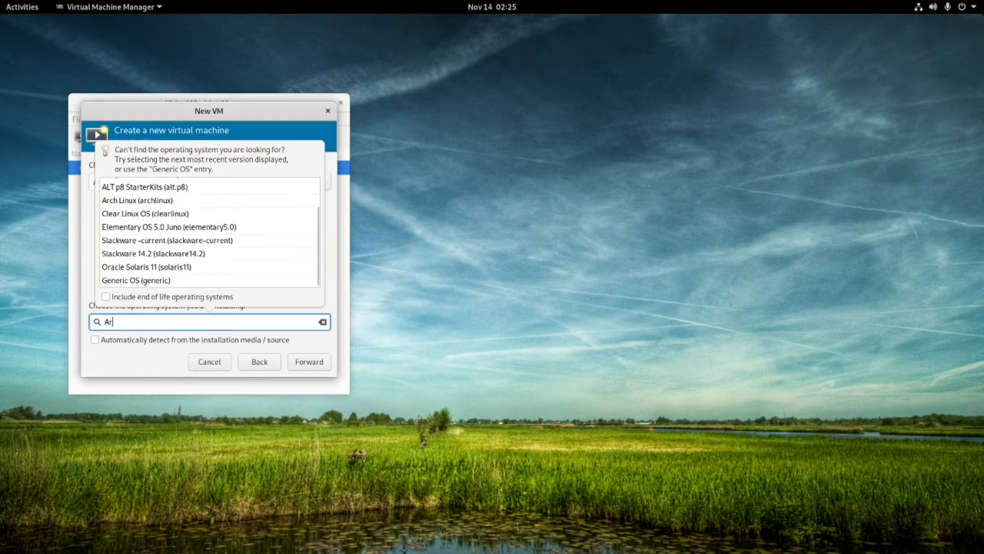
{"action": "left_click", "coordinate": [154, 203]}
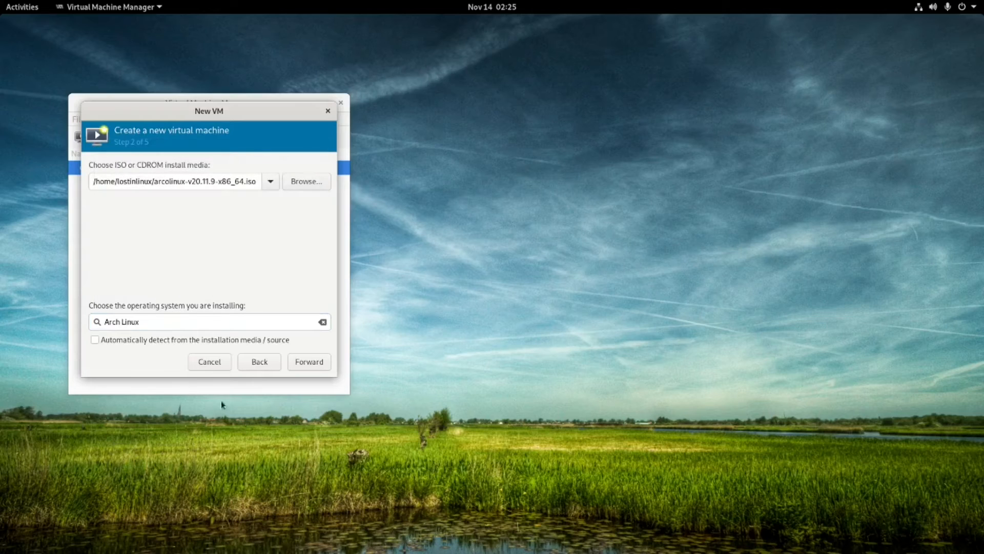
Give the VM 2048 MiB of memory and change its CPU count.
{"action": "left_click", "coordinate": [309, 361]}
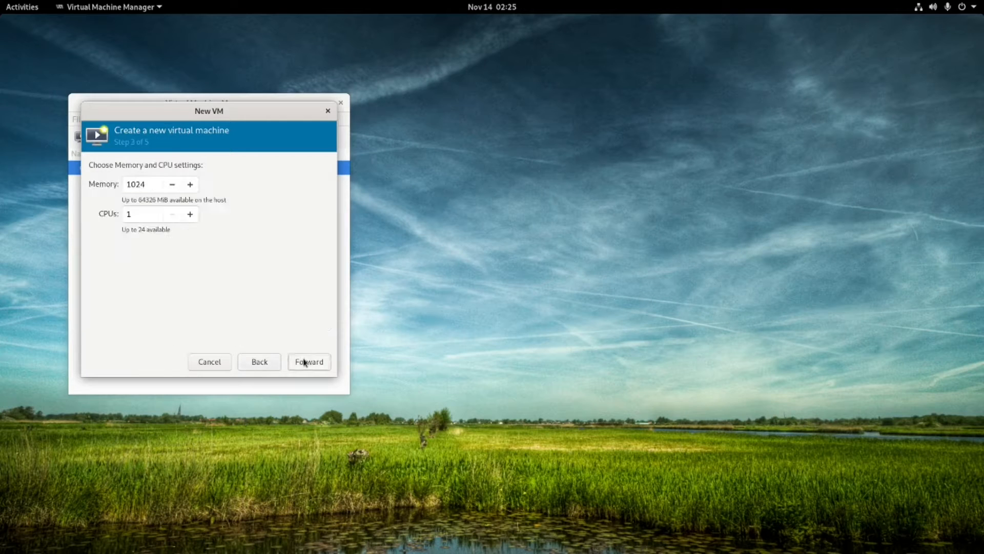
{"action": "double_click", "coordinate": [148, 189]}
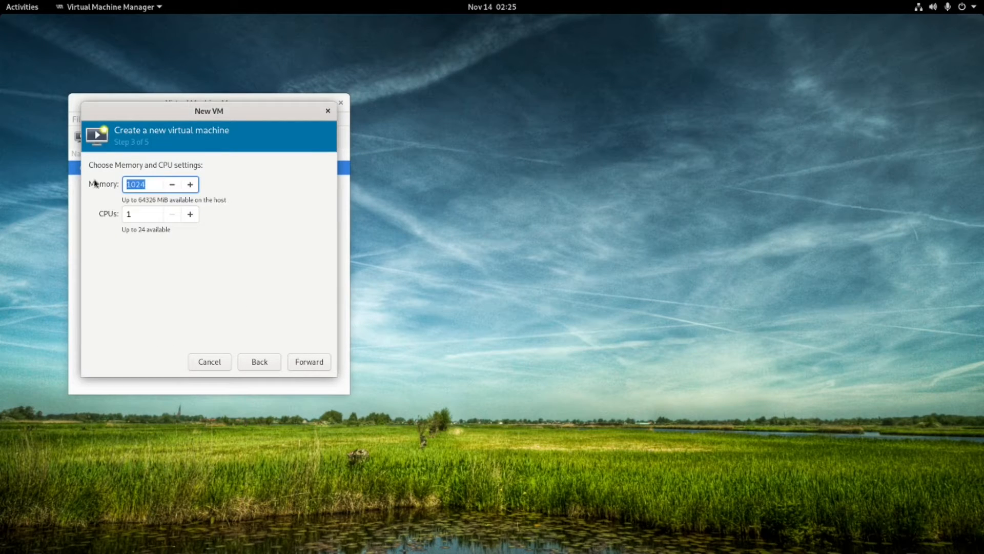
{"action": "type", "text": "202"}
{"action": "key", "text": "BackSpace"}
{"action": "type", "text": "48"}
{"action": "left_click", "coordinate": [141, 212]}
{"action": "double_click", "coordinate": [141, 211]}
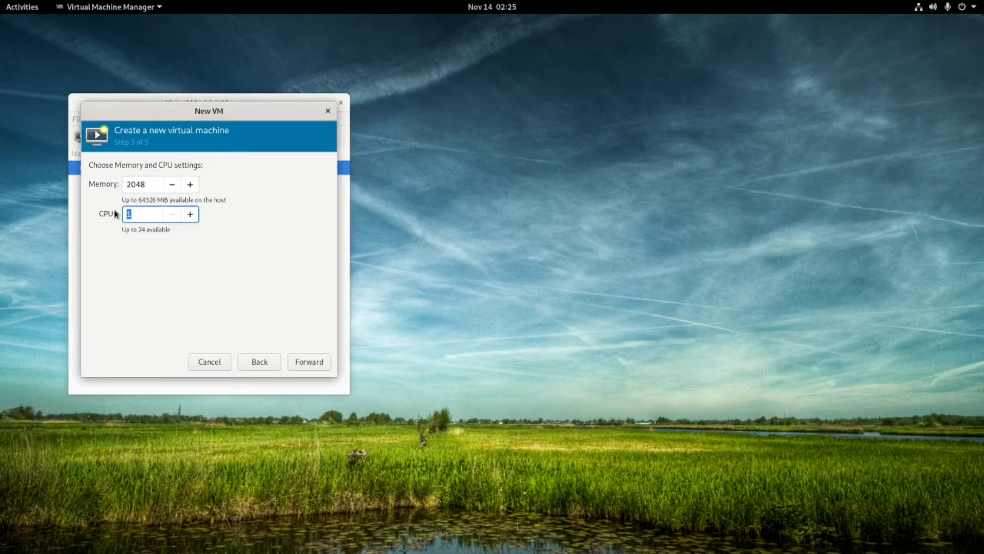
{"action": "type", "text": "8"}
Keep the 20 GiB disk, check the network selection, and finish creating the archlinux VM.
{"action": "left_click", "coordinate": [322, 359]}
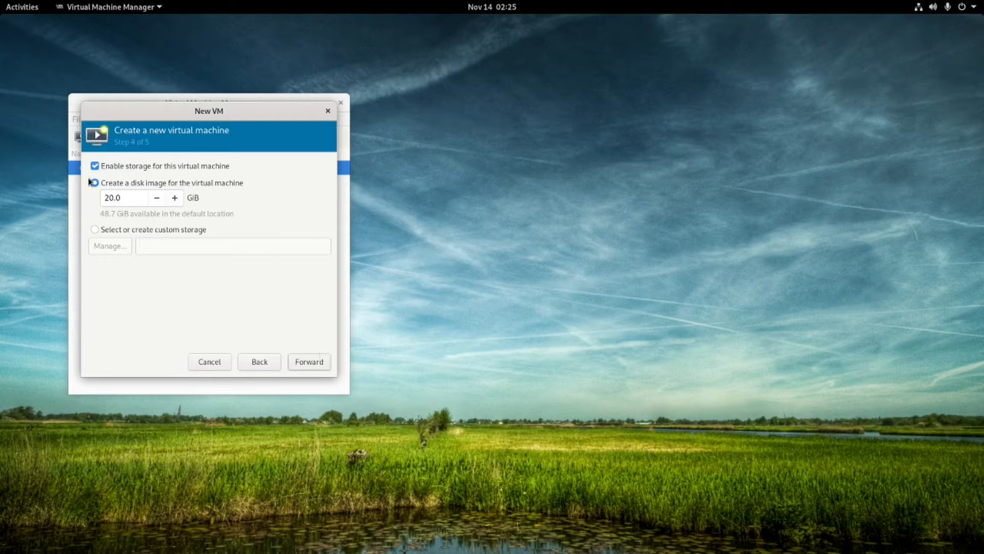
{"action": "left_click", "coordinate": [322, 363]}
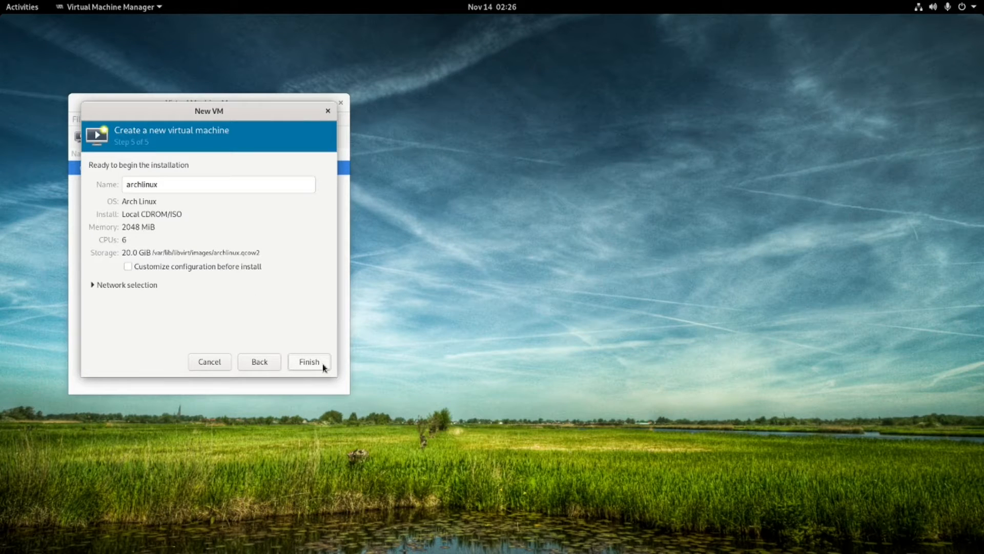
{"action": "left_click", "coordinate": [128, 286]}
{"action": "left_click", "coordinate": [129, 287]}
{"action": "left_click", "coordinate": [310, 362]}
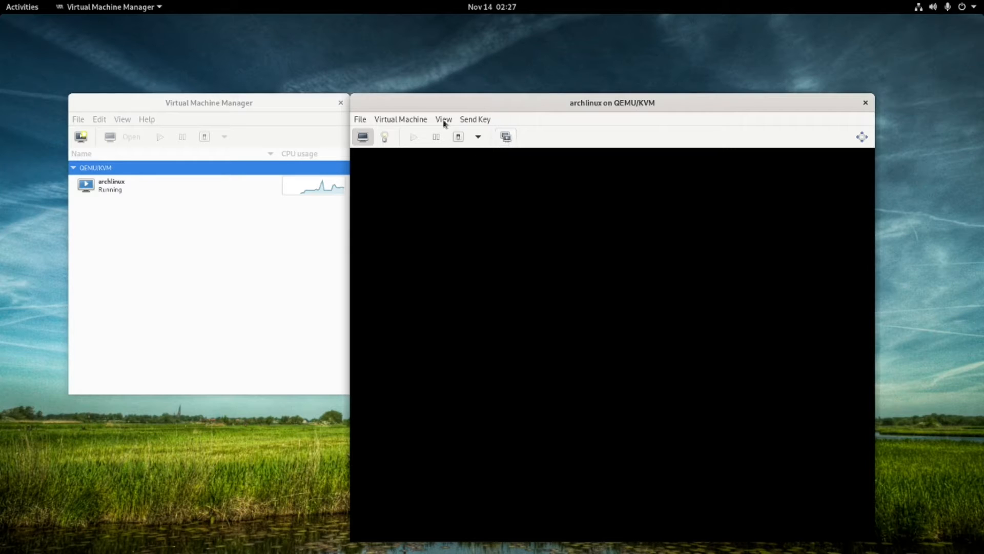
{"action": "left_click", "coordinate": [391, 119]}
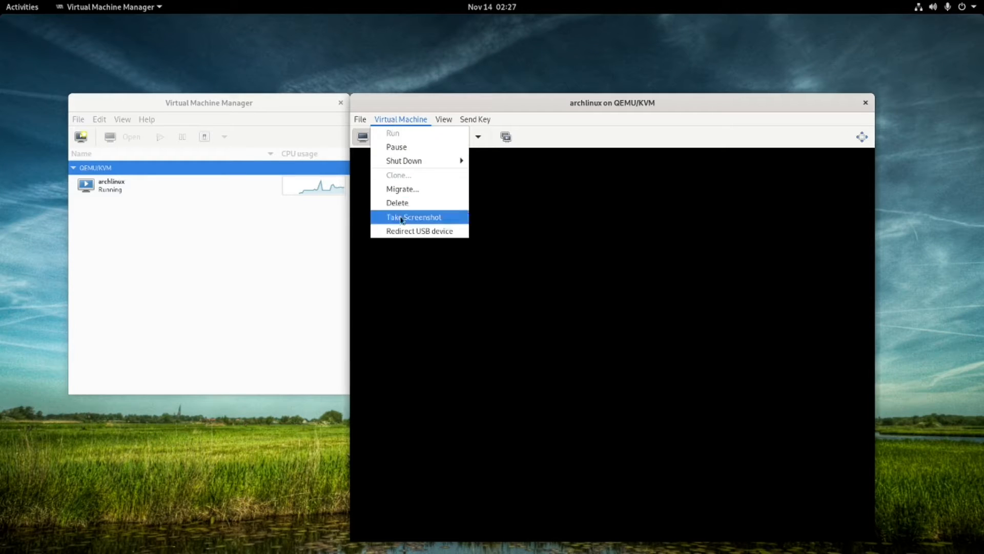
{"action": "mouse_move", "coordinate": [444, 119]}
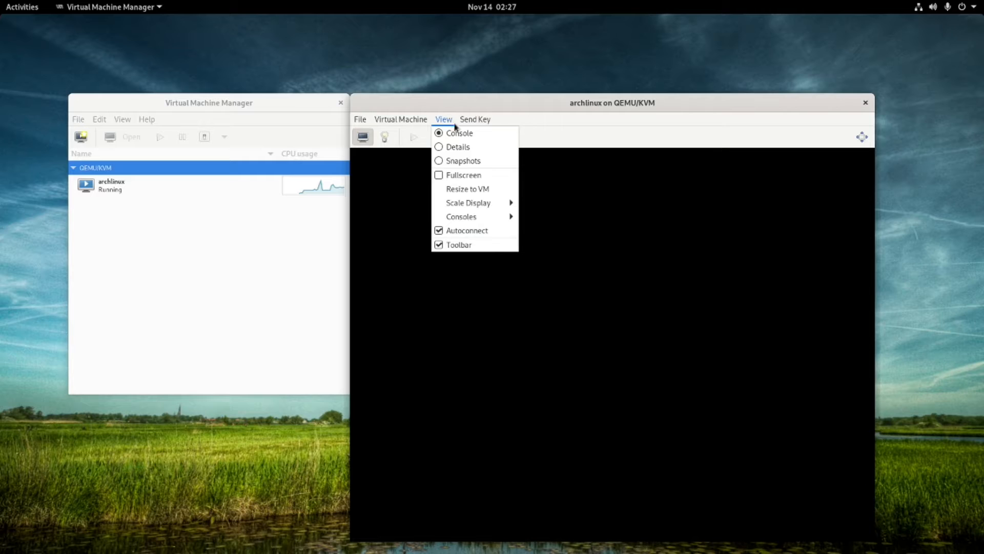
{"action": "mouse_move", "coordinate": [465, 202]}
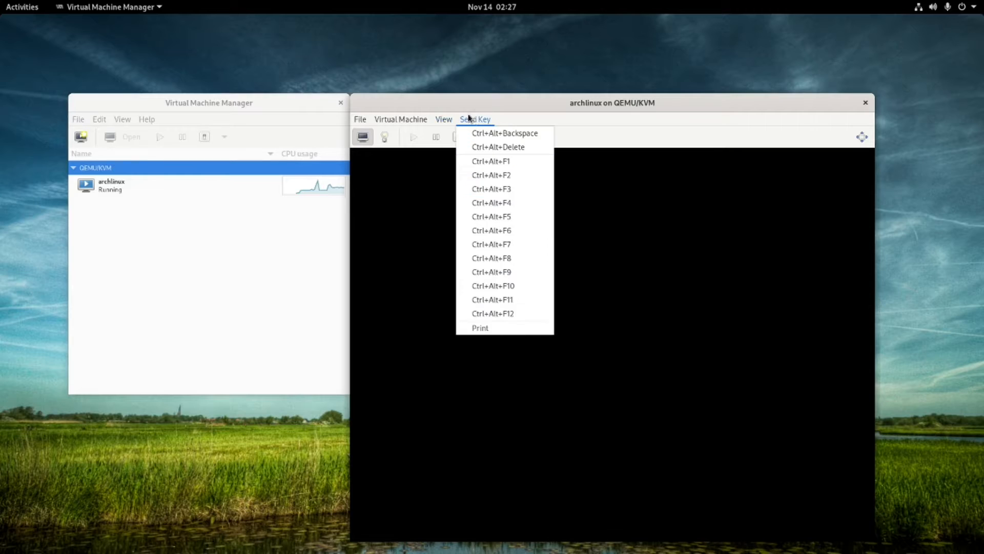
{"action": "mouse_move", "coordinate": [358, 122]}
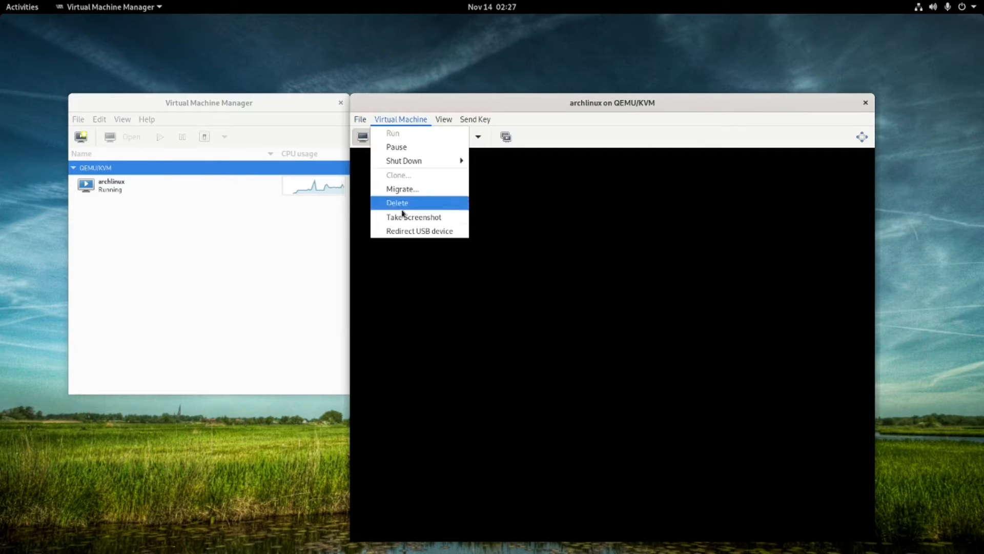
{"action": "left_click", "coordinate": [600, 198]}
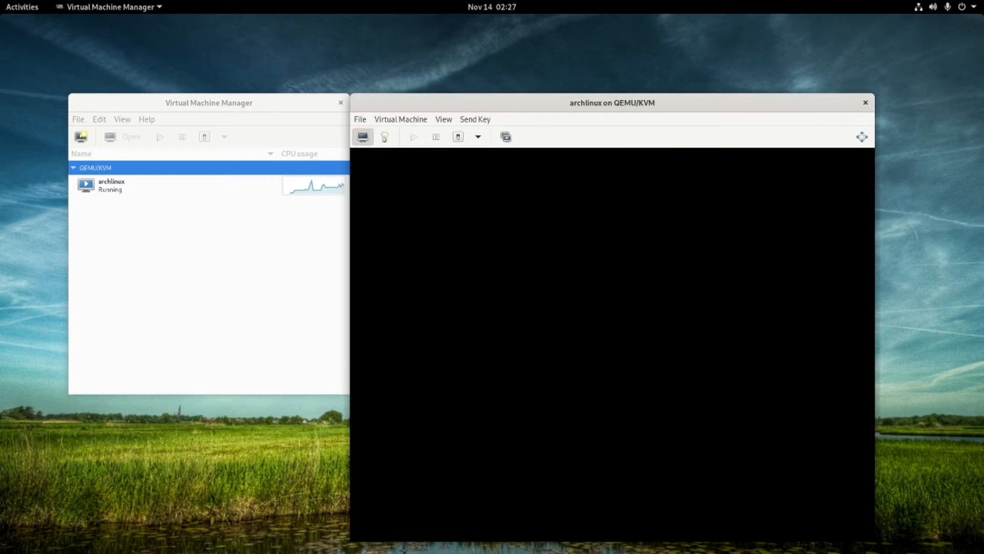
Review the VM's hardware: CPUs, memory, disk, CD-ROM ISO, display, keyboard and boot options.
{"action": "left_click", "coordinate": [508, 138]}
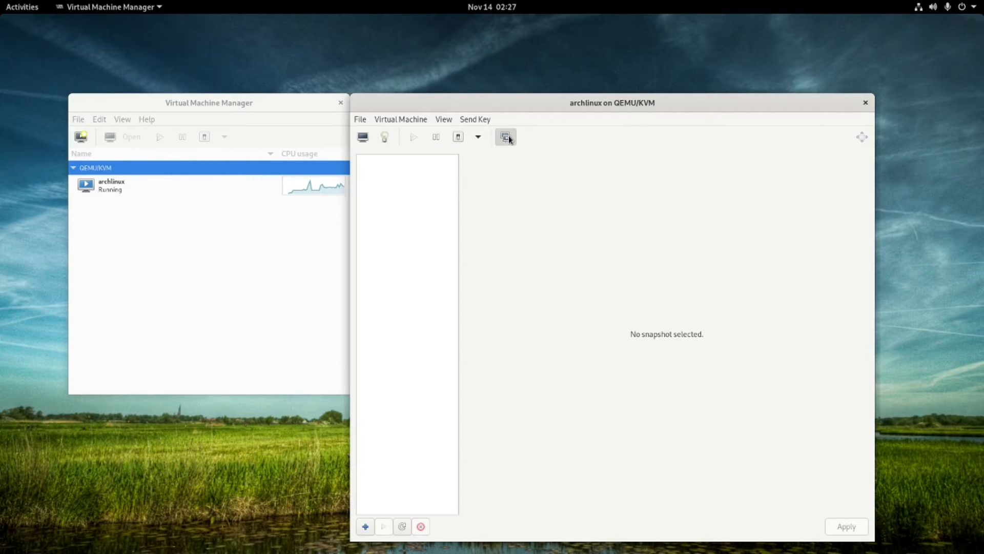
{"action": "left_click", "coordinate": [362, 137]}
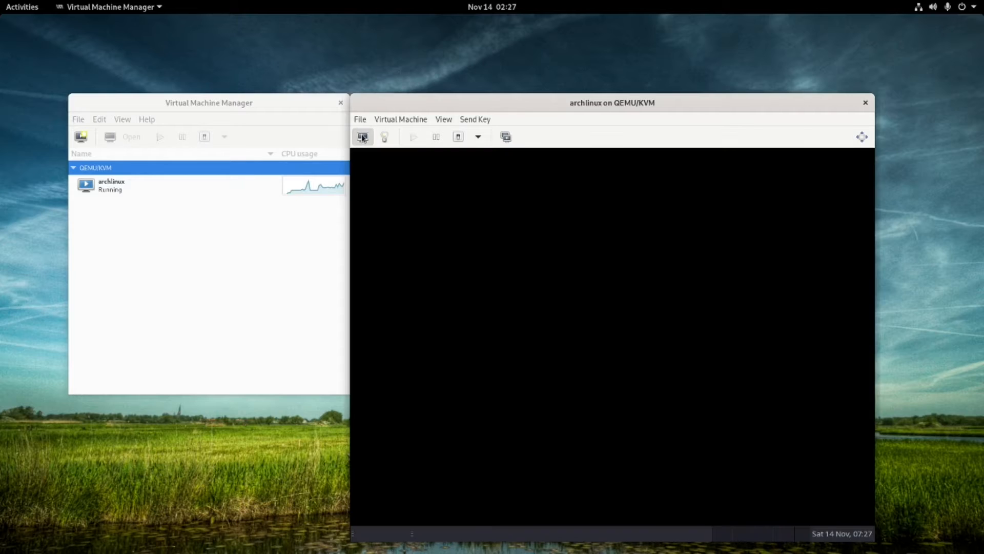
{"action": "left_click", "coordinate": [384, 137]}
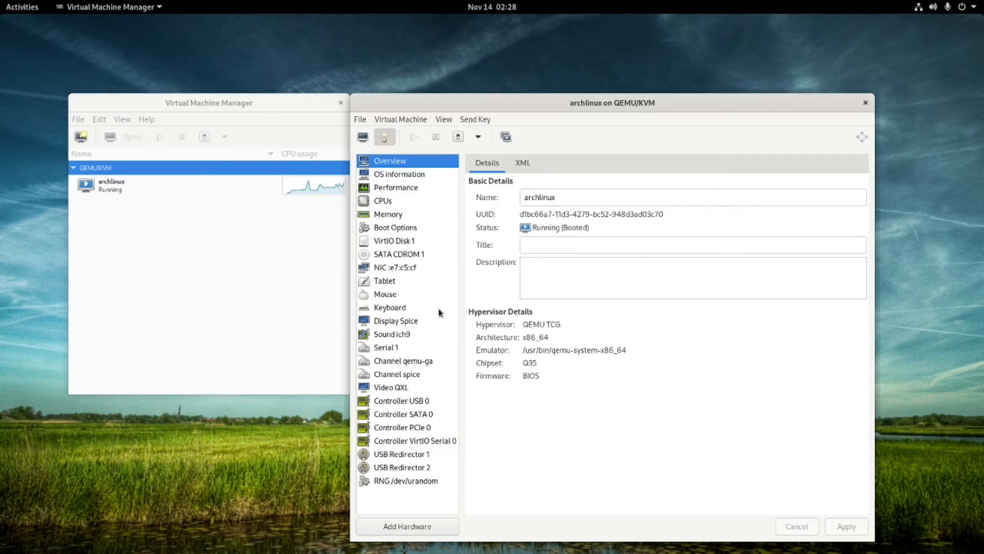
{"action": "left_click", "coordinate": [384, 201]}
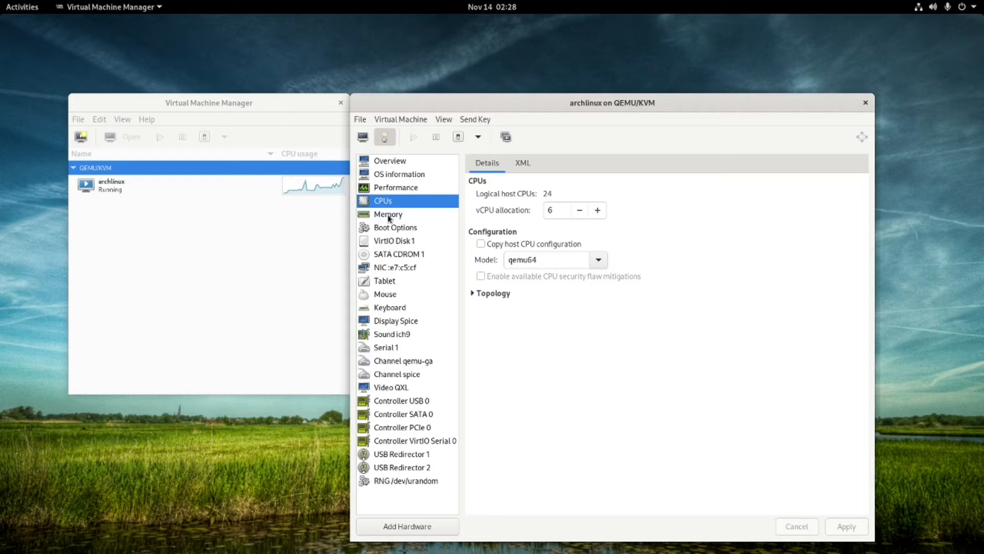
{"action": "left_click", "coordinate": [389, 216]}
{"action": "left_click", "coordinate": [387, 203]}
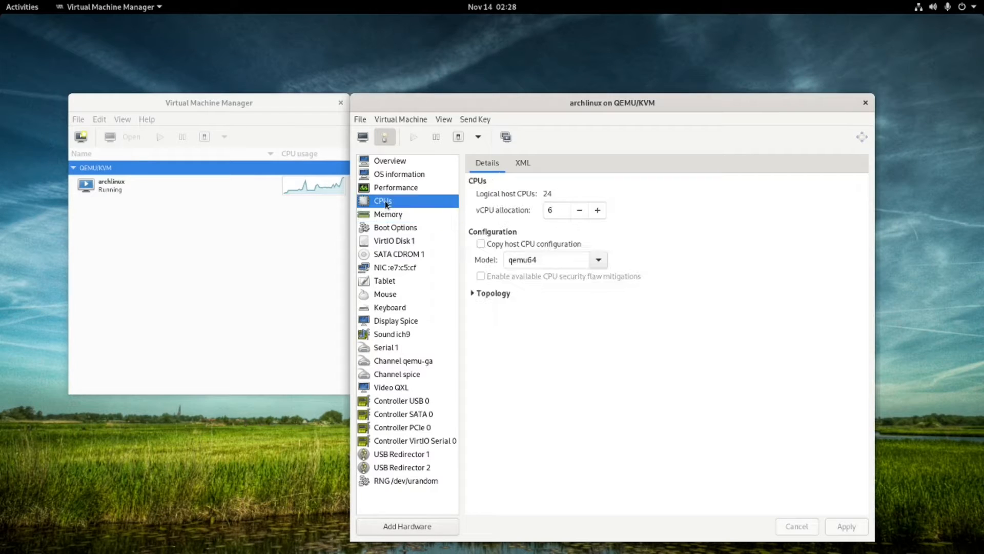
{"action": "left_click", "coordinate": [394, 236]}
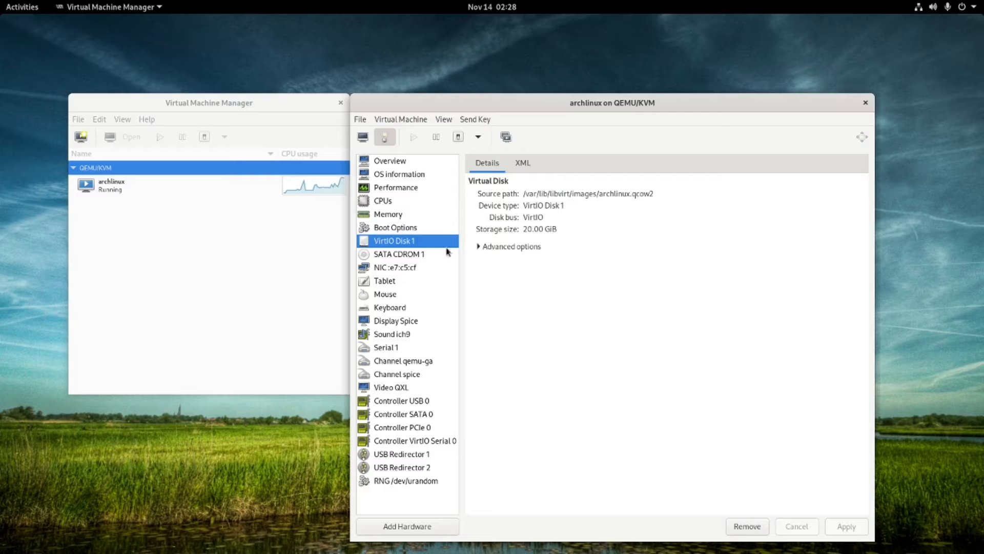
{"action": "left_click", "coordinate": [415, 255]}
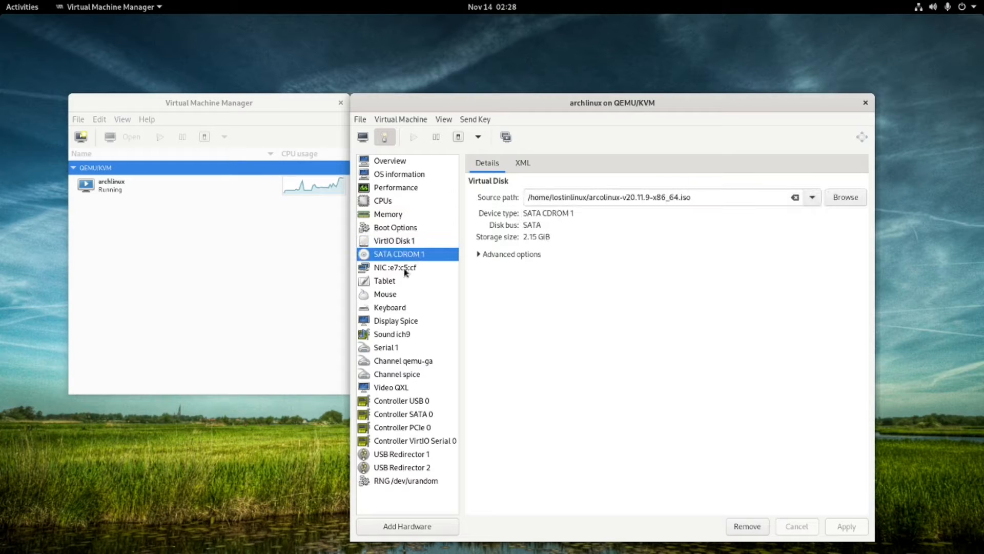
{"action": "left_click", "coordinate": [386, 323]}
{"action": "left_click", "coordinate": [390, 309]}
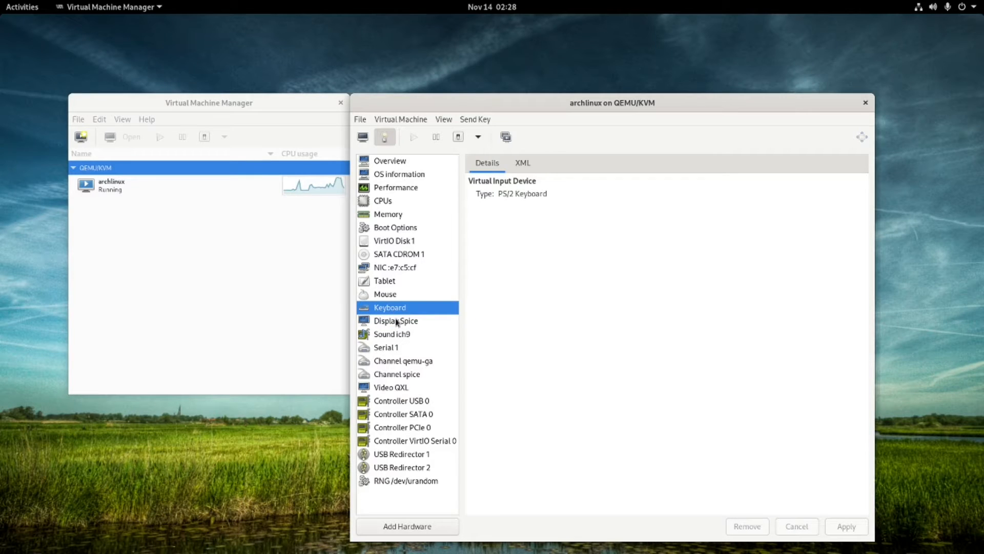
{"action": "left_click", "coordinate": [395, 319]}
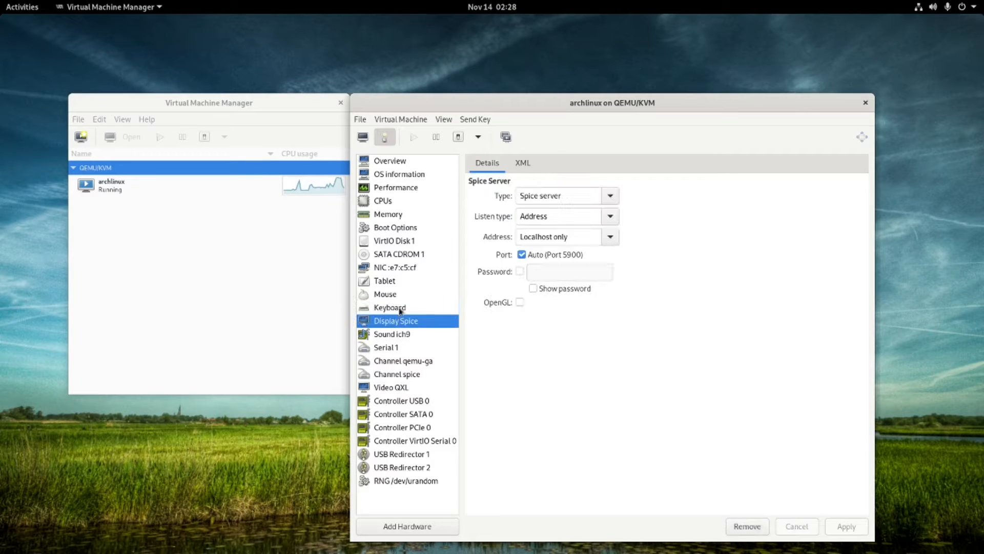
{"action": "left_click", "coordinate": [401, 227]}
{"action": "left_click", "coordinate": [398, 214]}
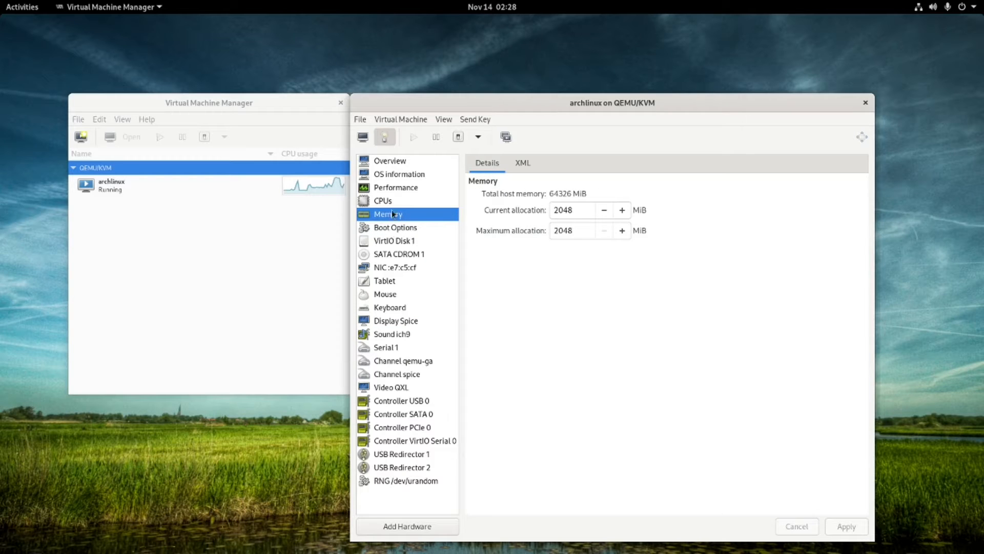
{"action": "left_click", "coordinate": [390, 203]}
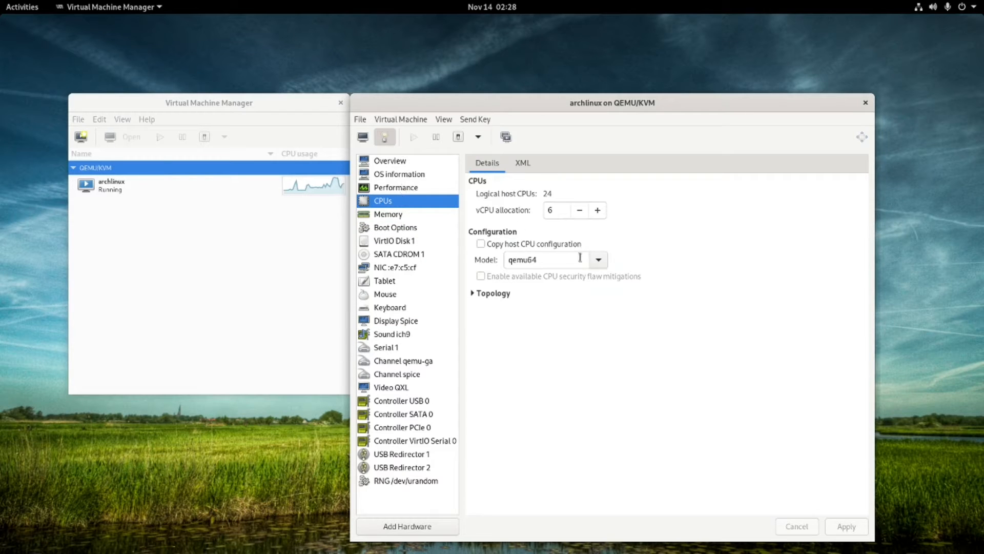
Set the CPU model to Hypervisor Default, apply it, and return to the guest console.
{"action": "left_click", "coordinate": [599, 262]}
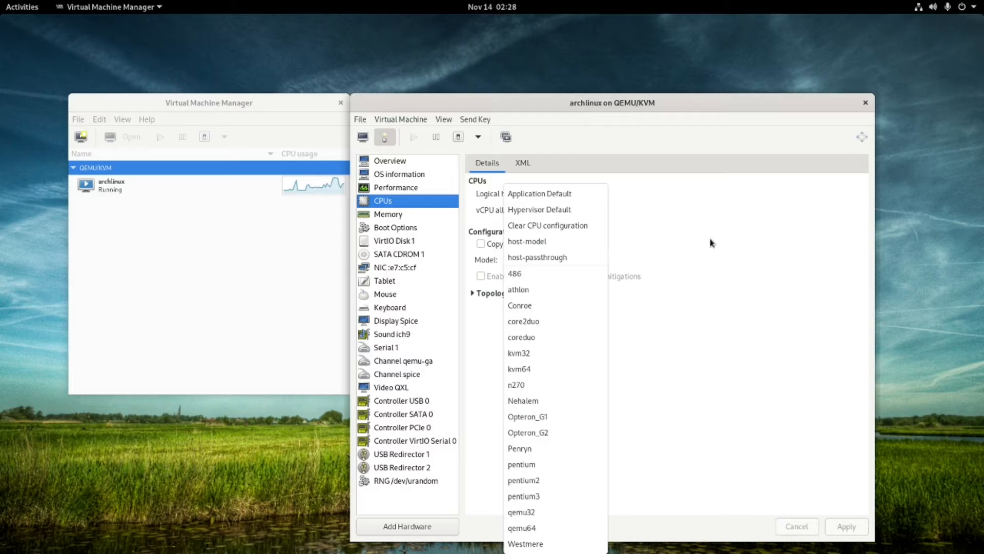
{"action": "left_click", "coordinate": [601, 209]}
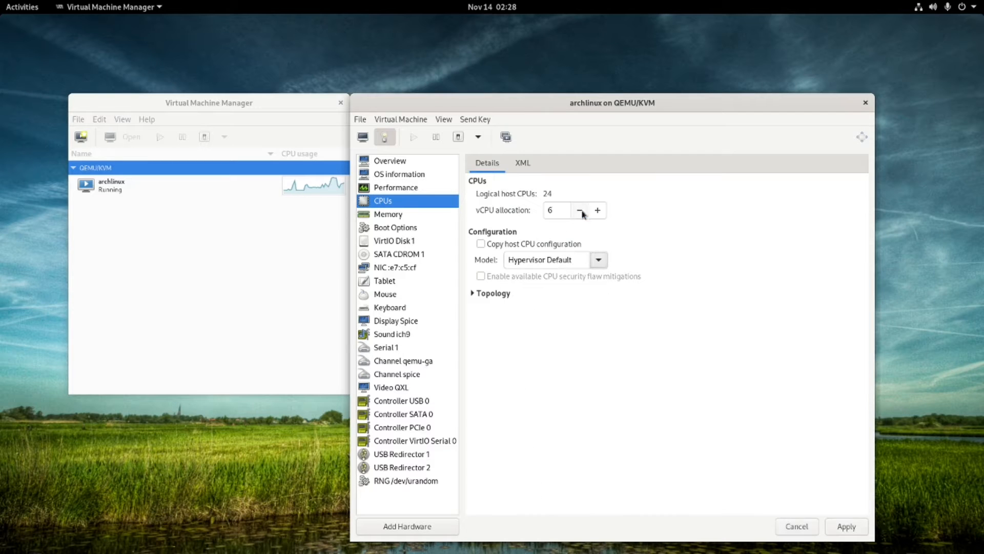
{"action": "left_click", "coordinate": [847, 527]}
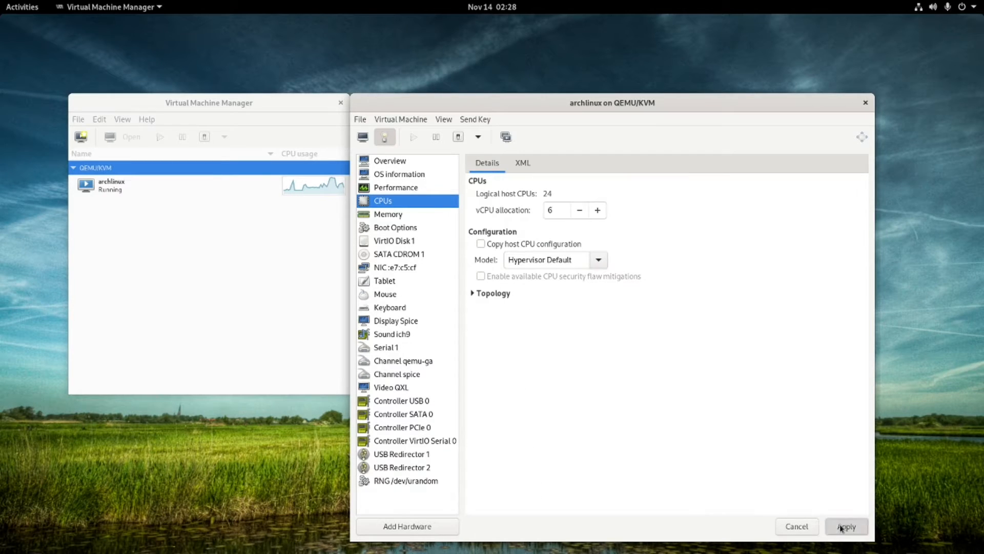
{"action": "left_click", "coordinate": [603, 357]}
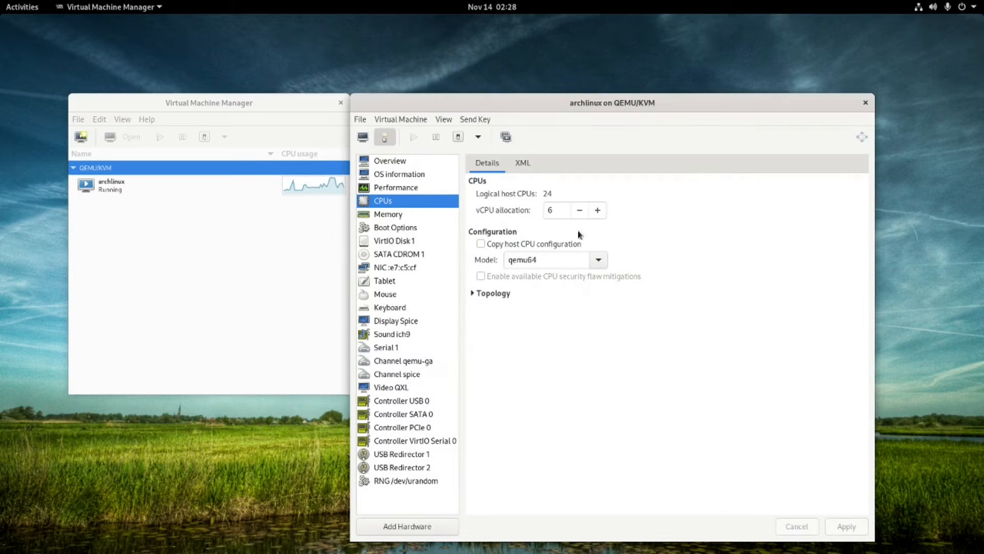
{"action": "left_click", "coordinate": [363, 136]}
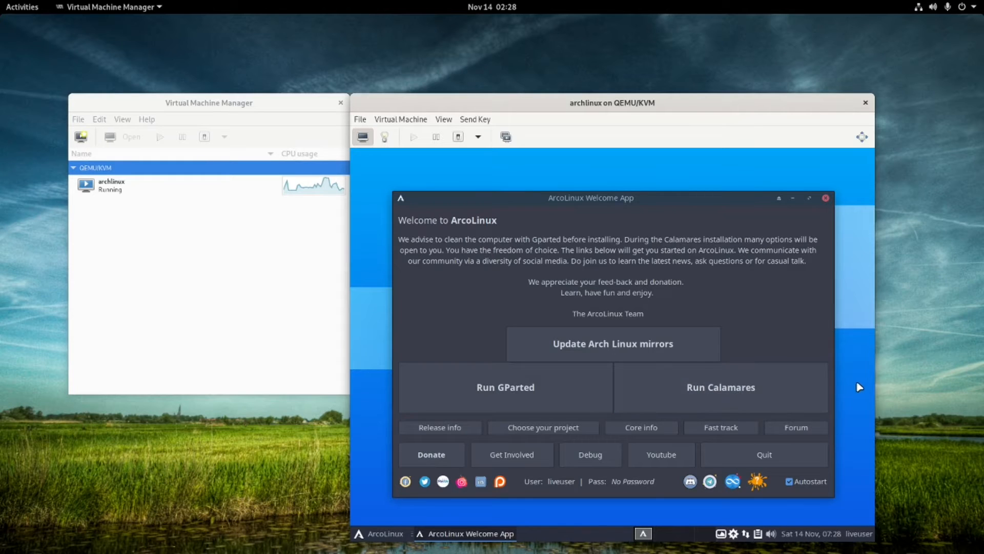
{"action": "left_click", "coordinate": [710, 390]}
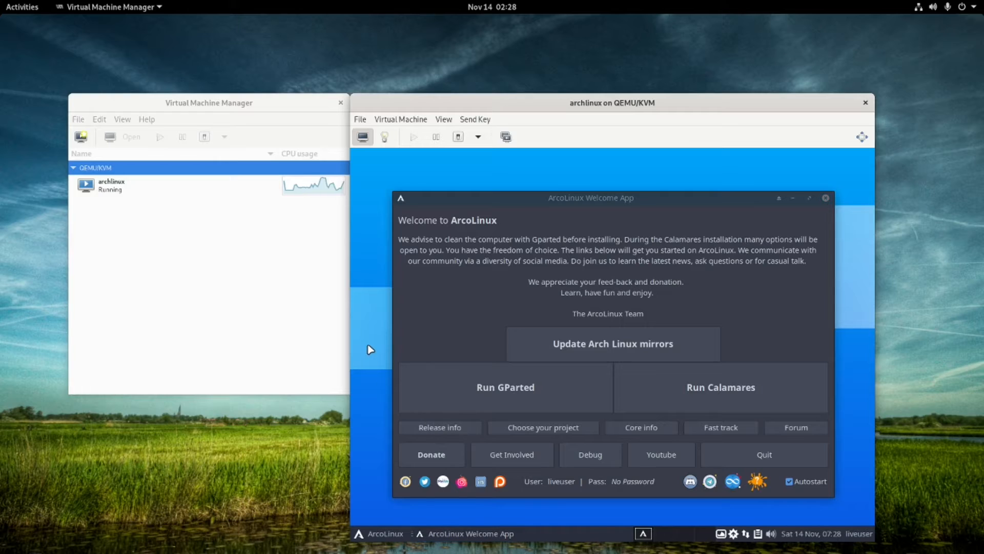
{"action": "left_click", "coordinate": [712, 411]}
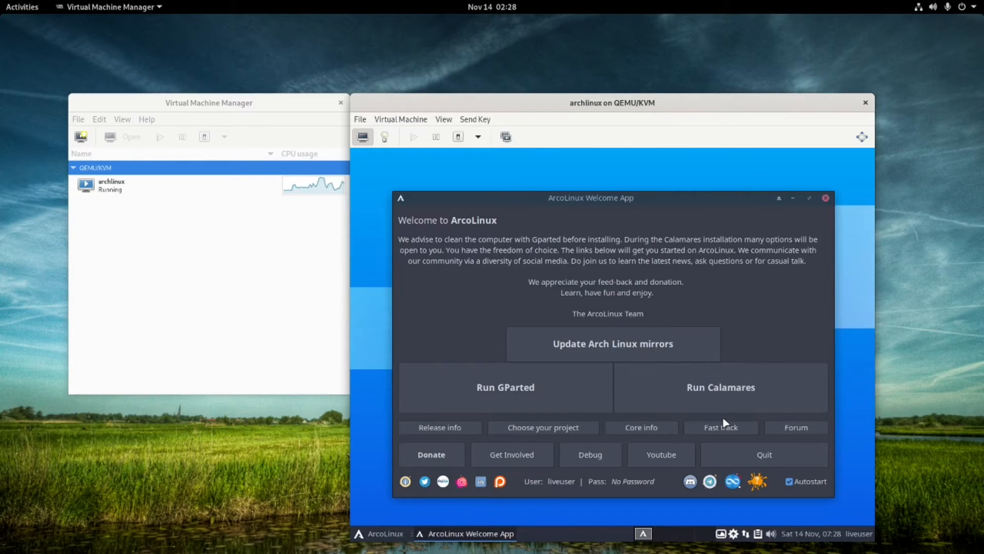
Move the Welcome App down and untick Firefox in the Updates list.
{"action": "left_click_drag", "start_coordinate": [689, 206], "coordinate": [677, 157]}
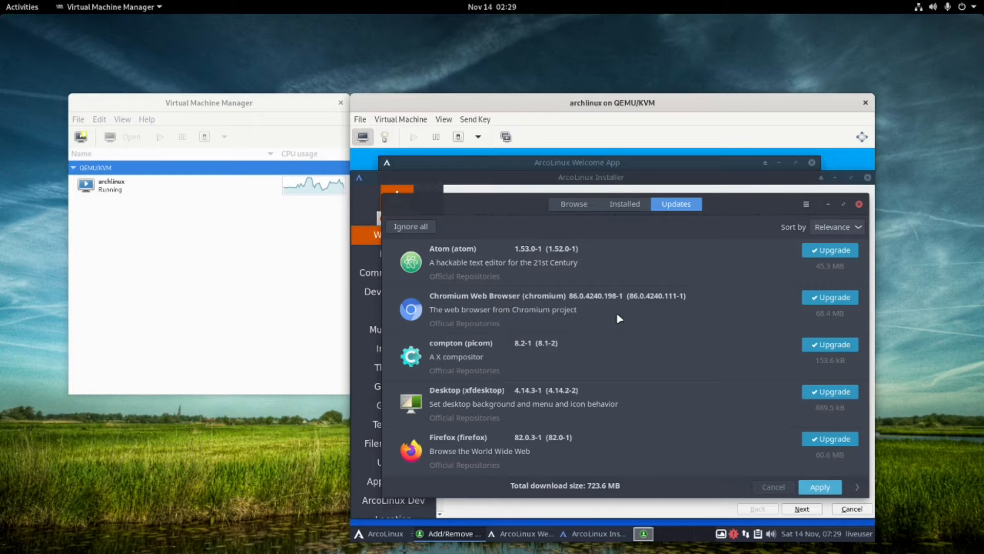
{"action": "scroll", "coordinate": [564, 307], "scroll_direction": "down", "scroll_amount": 3}
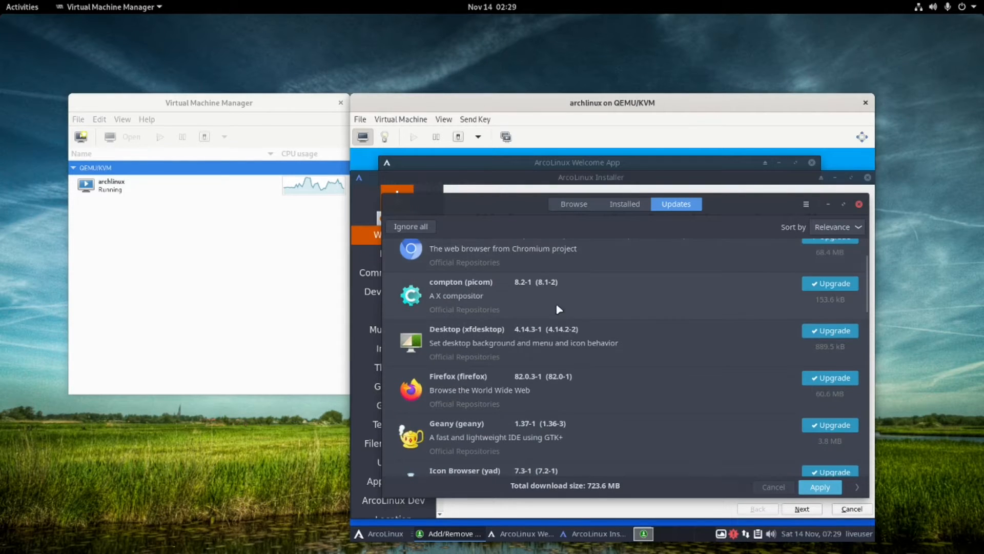
{"action": "scroll", "coordinate": [588, 325], "scroll_direction": "up", "scroll_amount": 1}
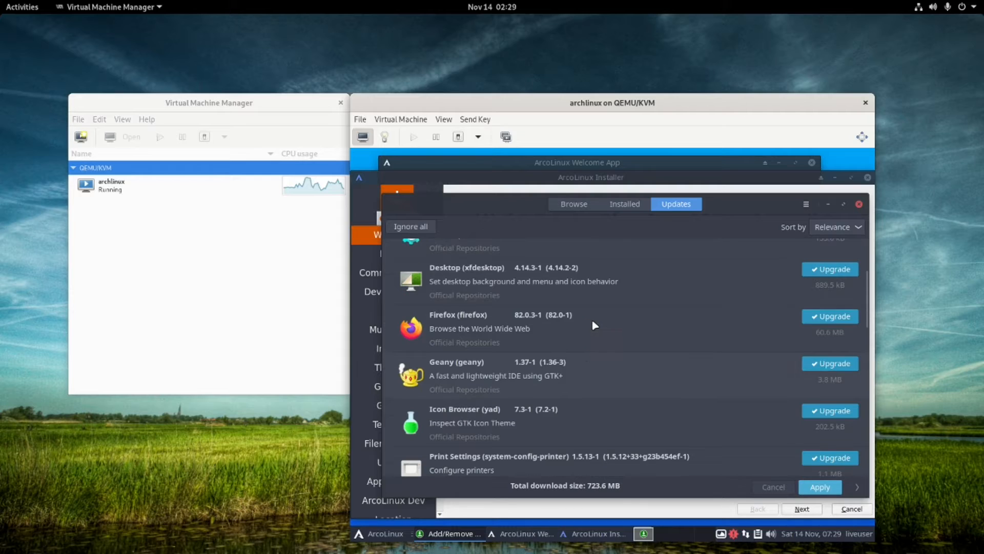
{"action": "left_click", "coordinate": [831, 320]}
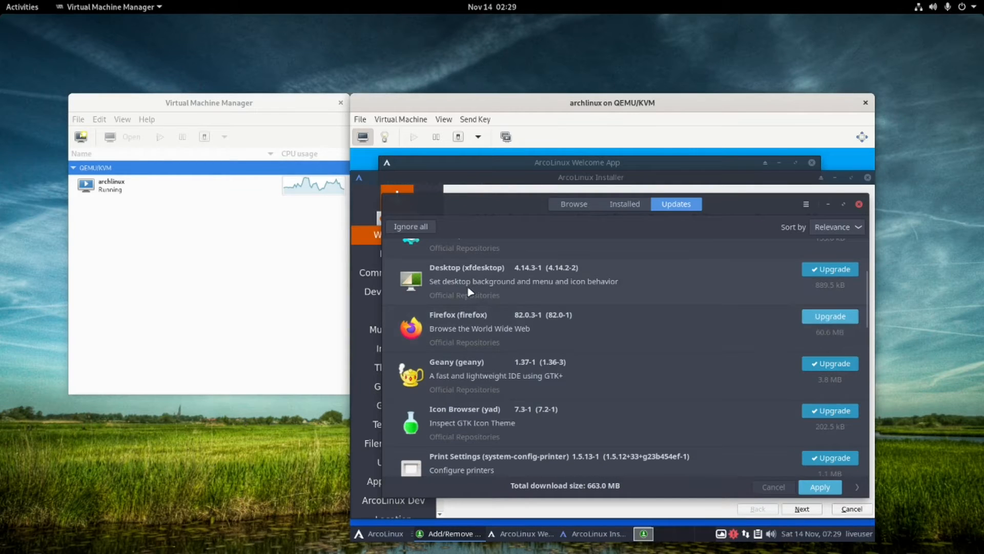
Scroll through the pending updates and toggle amd-ucode off and back on, keeping it included.
{"action": "scroll", "coordinate": [530, 339], "scroll_direction": "down", "scroll_amount": 2}
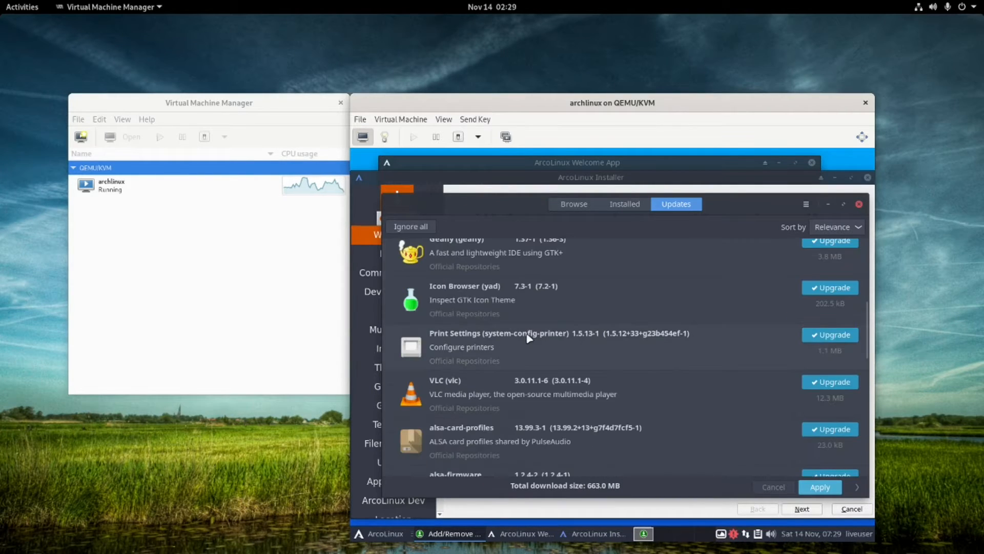
{"action": "scroll", "coordinate": [530, 338], "scroll_direction": "down", "scroll_amount": 5}
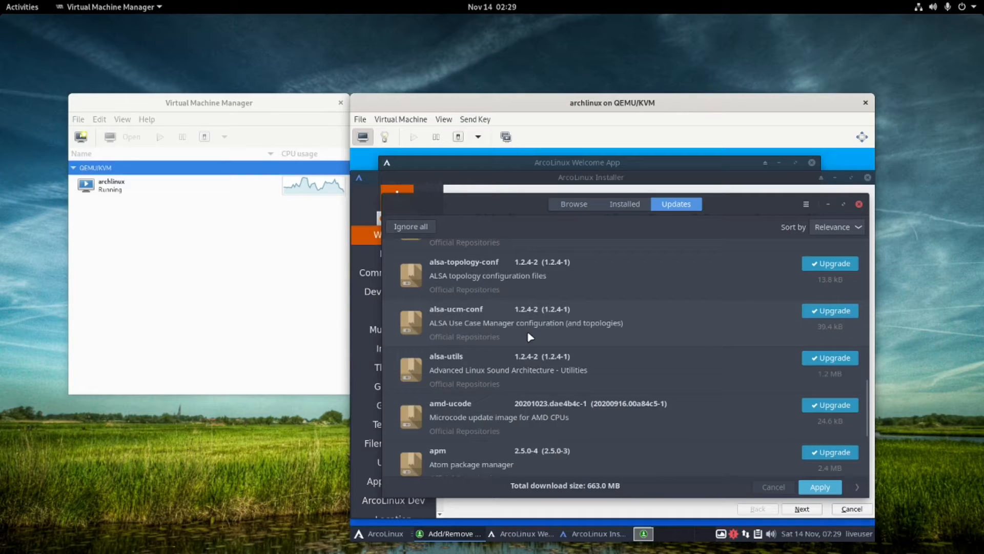
{"action": "scroll", "coordinate": [773, 434], "scroll_direction": "up", "scroll_amount": 3}
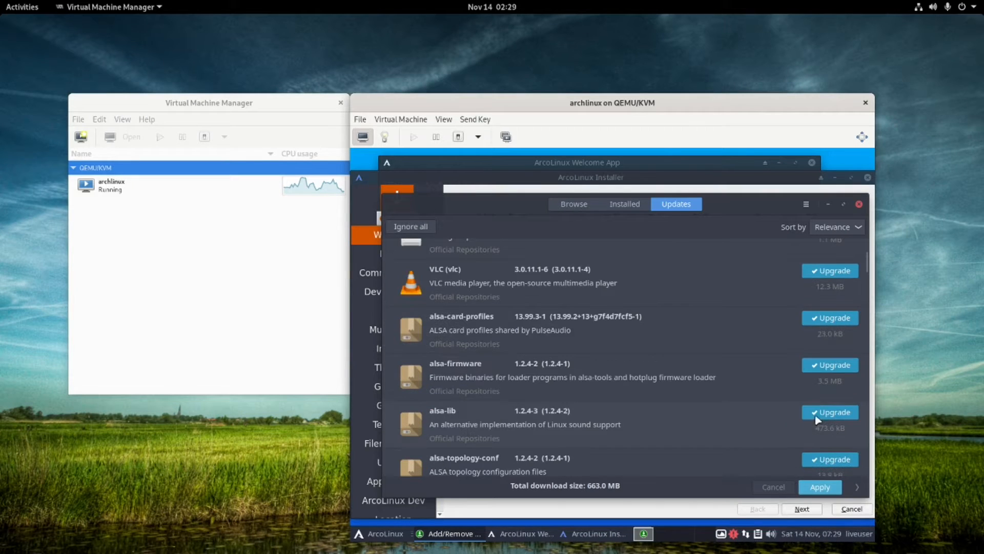
{"action": "scroll", "coordinate": [802, 334], "scroll_direction": "up", "scroll_amount": 5}
{"action": "scroll", "coordinate": [818, 338], "scroll_direction": "down", "scroll_amount": 2}
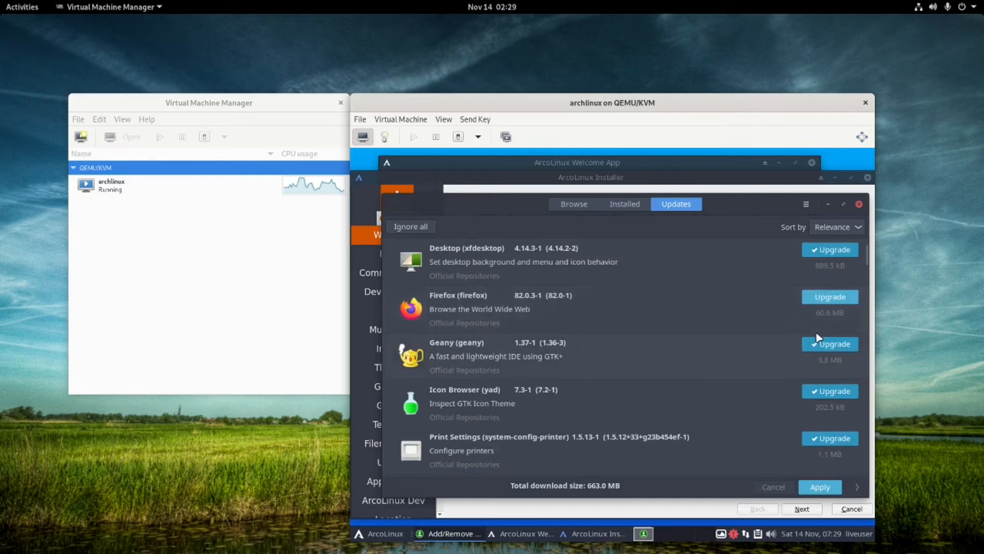
{"action": "scroll", "coordinate": [815, 345], "scroll_direction": "down", "scroll_amount": 2}
{"action": "scroll", "coordinate": [528, 370], "scroll_direction": "down", "scroll_amount": 1}
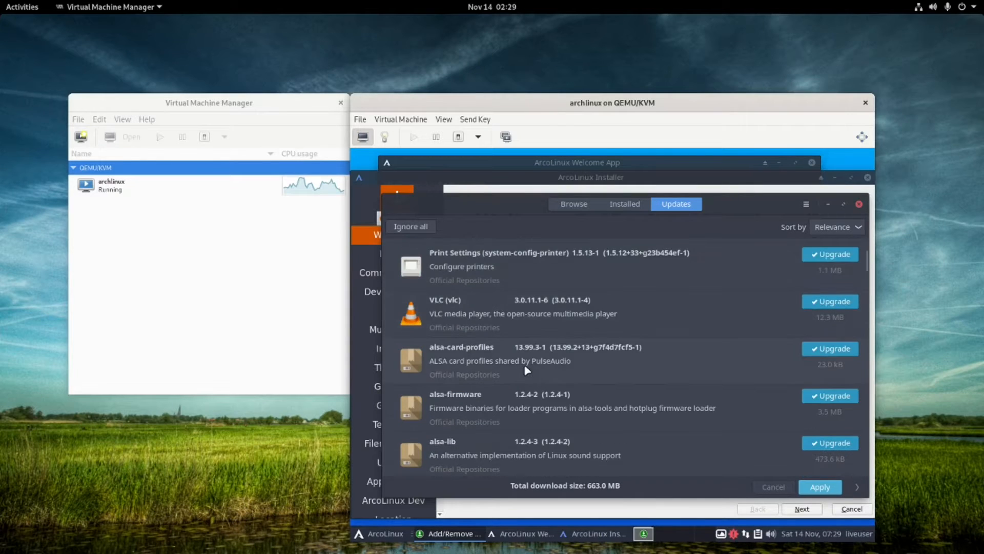
{"action": "scroll", "coordinate": [528, 370], "scroll_direction": "down", "scroll_amount": 1}
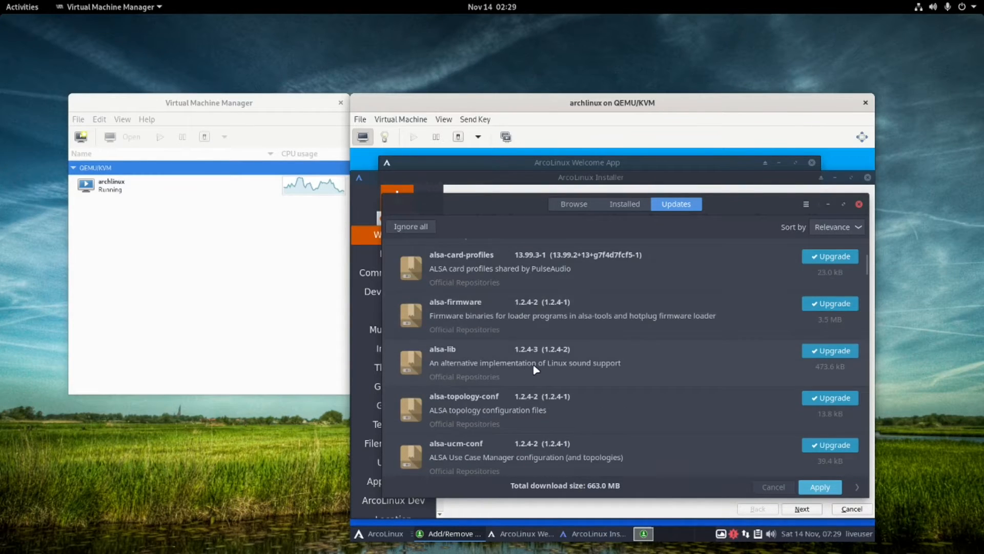
{"action": "scroll", "coordinate": [536, 369], "scroll_direction": "up", "scroll_amount": 5}
{"action": "scroll", "coordinate": [541, 368], "scroll_direction": "down", "scroll_amount": 4}
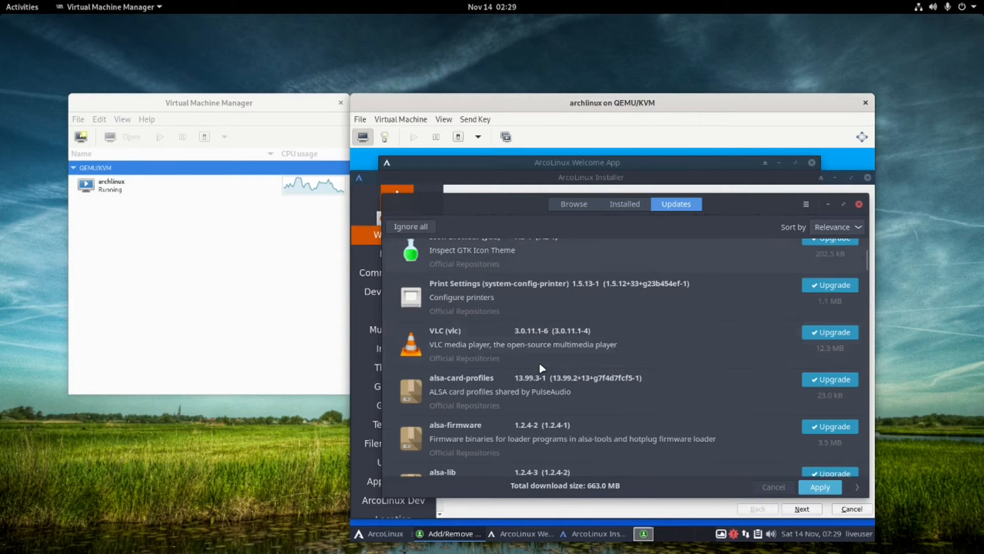
{"action": "scroll", "coordinate": [542, 369], "scroll_direction": "down", "scroll_amount": 1}
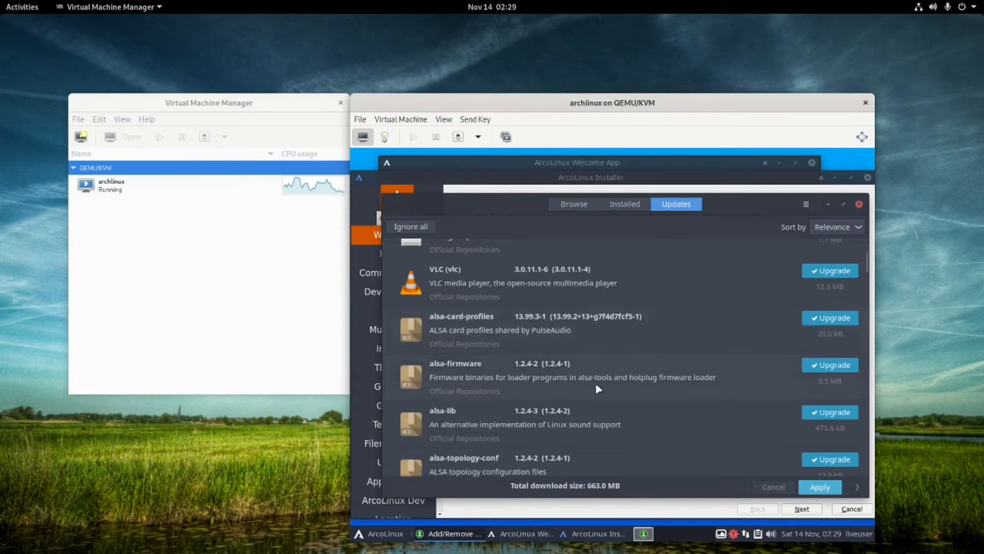
{"action": "scroll", "coordinate": [597, 388], "scroll_direction": "down", "scroll_amount": 3}
{"action": "scroll", "coordinate": [593, 384], "scroll_direction": "down", "scroll_amount": 1}
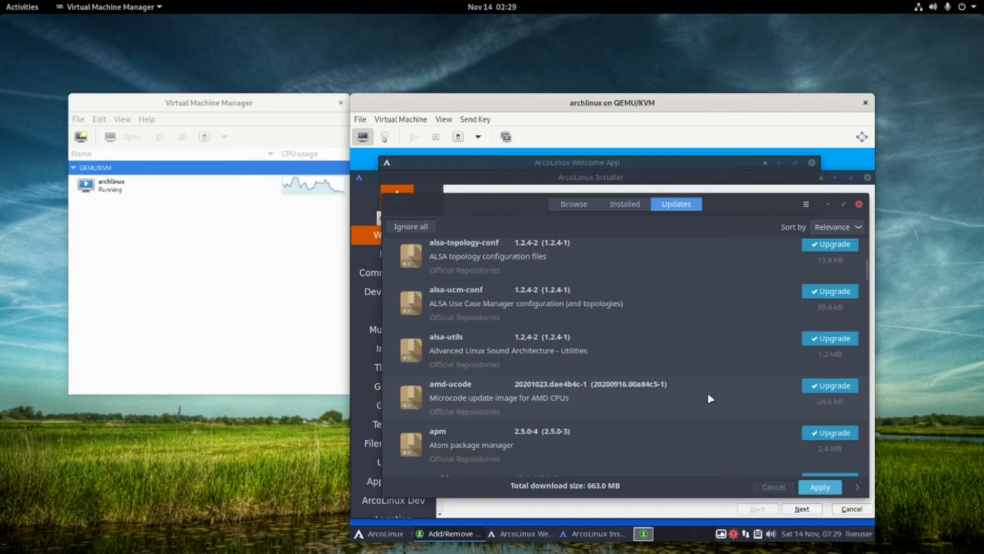
{"action": "left_click", "coordinate": [824, 388]}
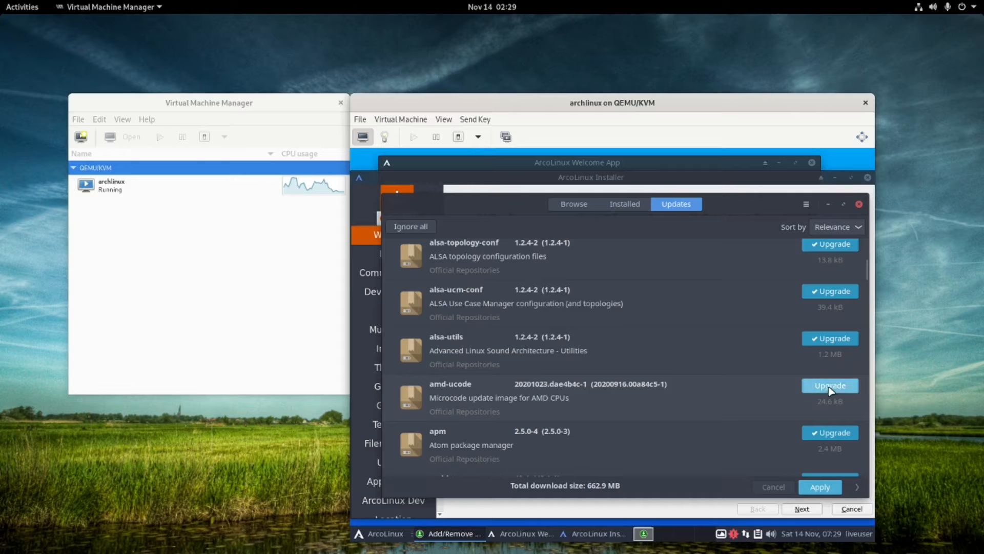
{"action": "left_click", "coordinate": [825, 392]}
Start the upgrade transaction, scroll the package list, and apply all listed upgrades.
{"action": "left_click", "coordinate": [819, 487]}
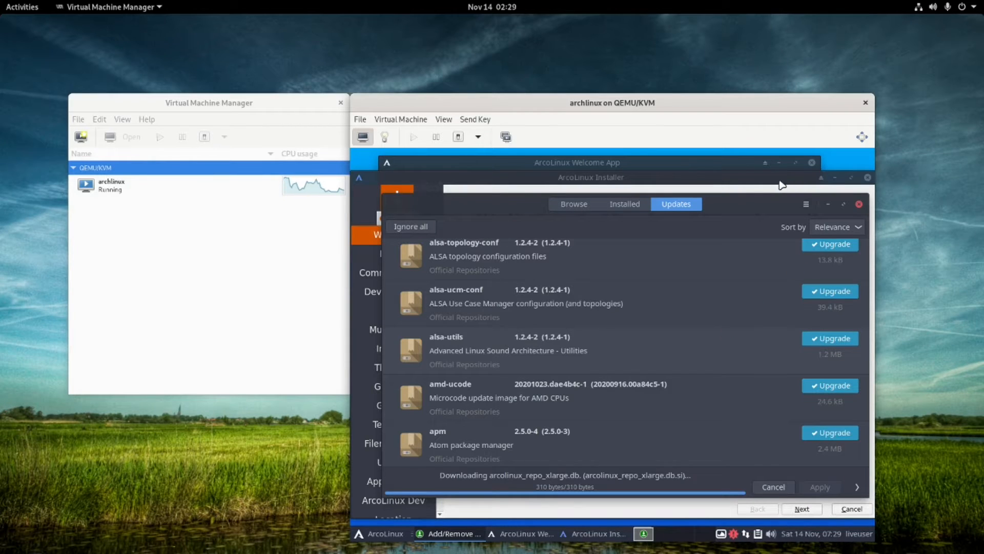
{"action": "mouse_move", "coordinate": [772, 204]}
{"action": "left_mouse_down"}
{"action": "mouse_move", "coordinate": [726, 207]}
{"action": "mouse_move", "coordinate": [756, 200]}
{"action": "left_mouse_up"}
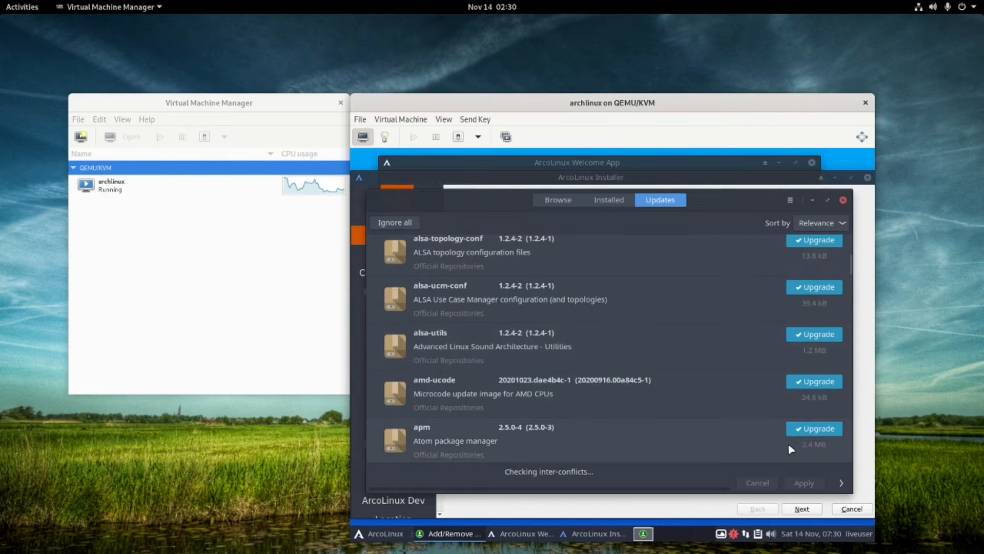
{"action": "scroll", "coordinate": [792, 450], "scroll_direction": "down", "scroll_amount": 20}
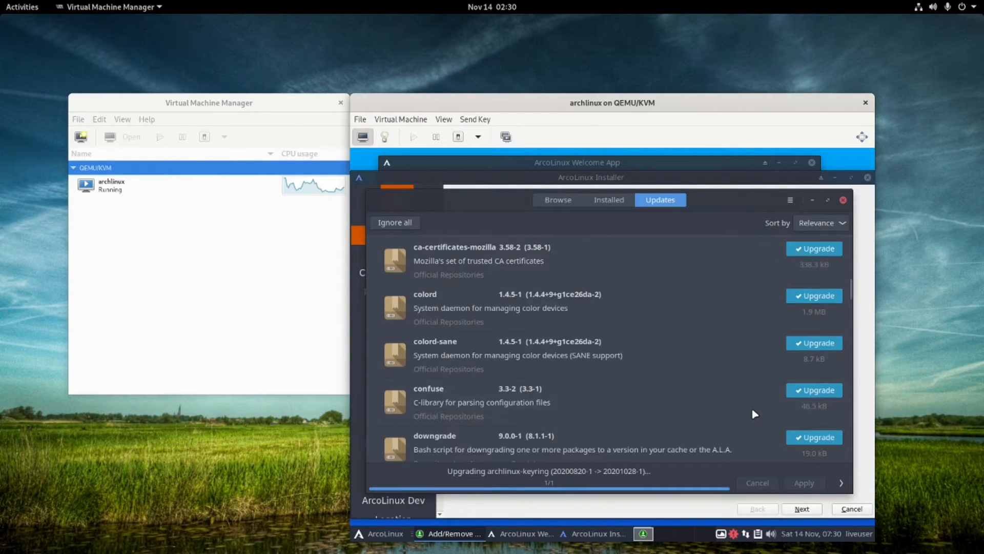
{"action": "scroll", "coordinate": [754, 413], "scroll_direction": "down", "scroll_amount": 15}
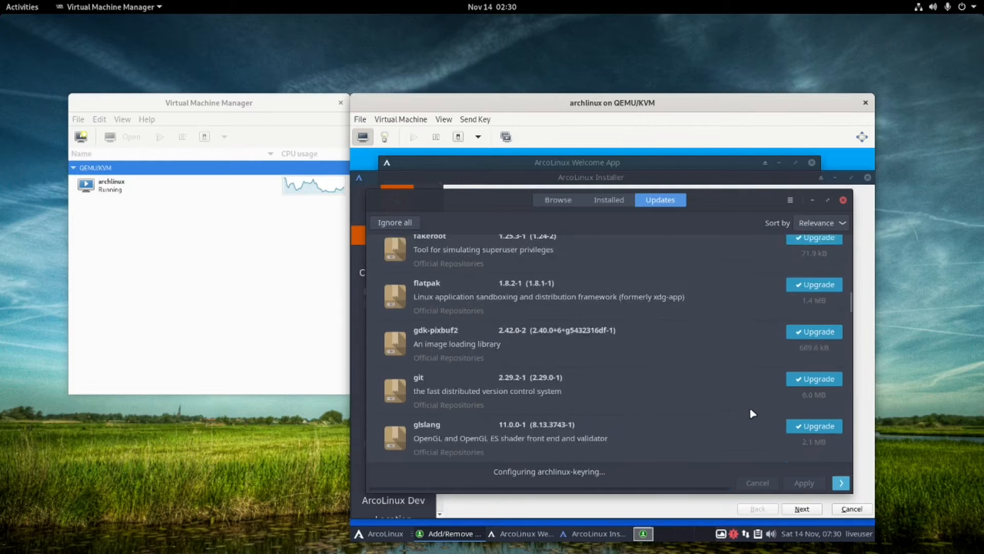
{"action": "scroll", "coordinate": [749, 415], "scroll_direction": "down", "scroll_amount": 15}
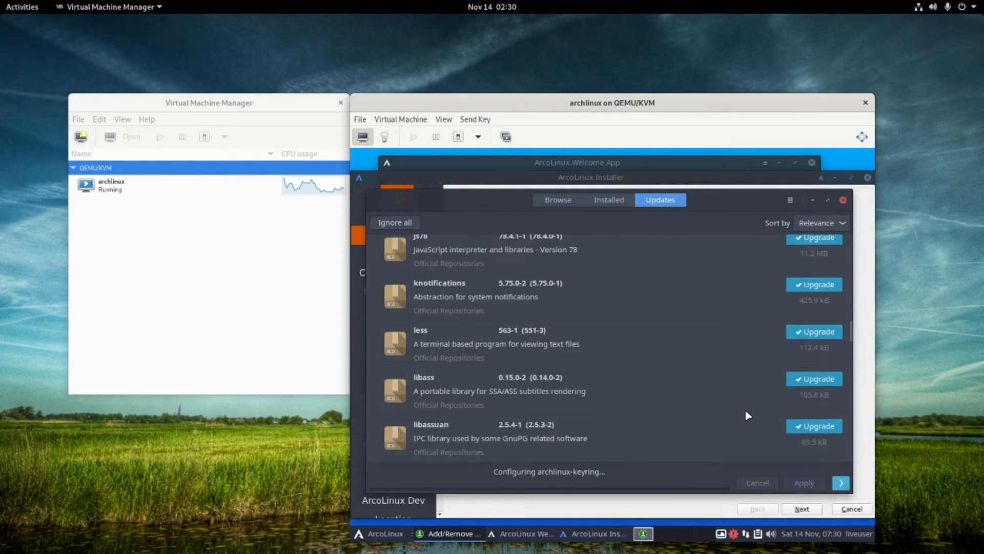
{"action": "scroll", "coordinate": [748, 416], "scroll_direction": "down", "scroll_amount": 15}
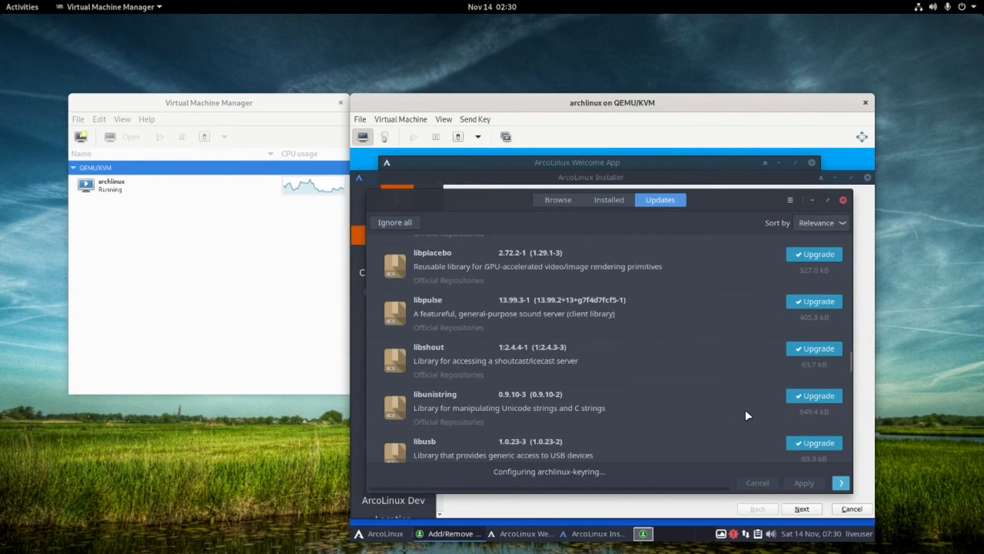
{"action": "scroll", "coordinate": [747, 416], "scroll_direction": "down", "scroll_amount": 15}
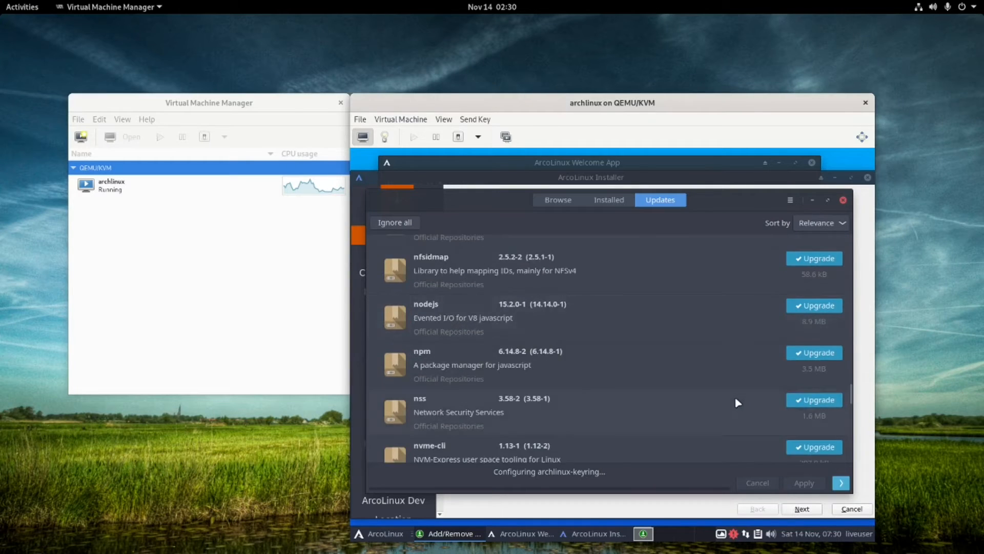
{"action": "scroll", "coordinate": [730, 403], "scroll_direction": "down", "scroll_amount": 4}
{"action": "scroll", "coordinate": [729, 397], "scroll_direction": "down", "scroll_amount": 15}
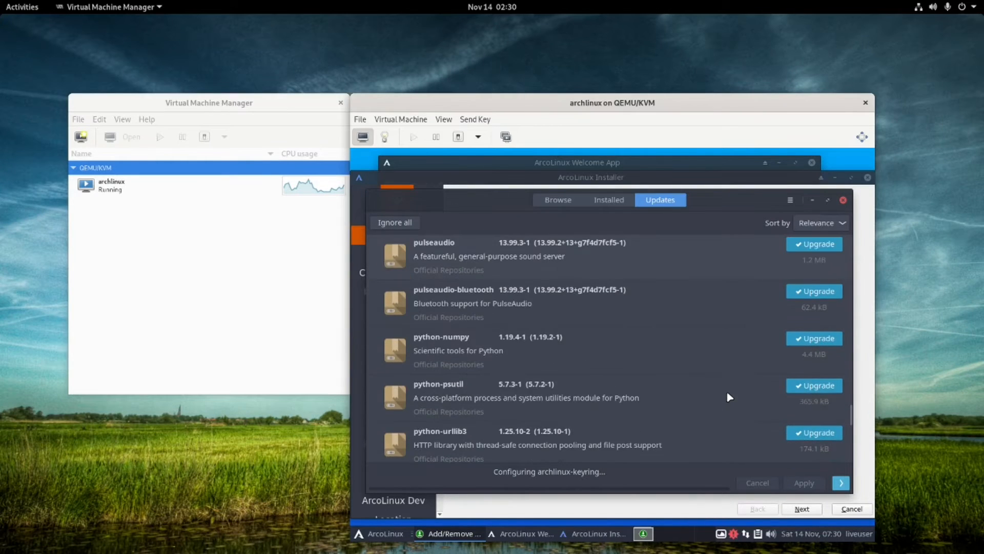
{"action": "scroll", "coordinate": [728, 398], "scroll_direction": "down", "scroll_amount": 10}
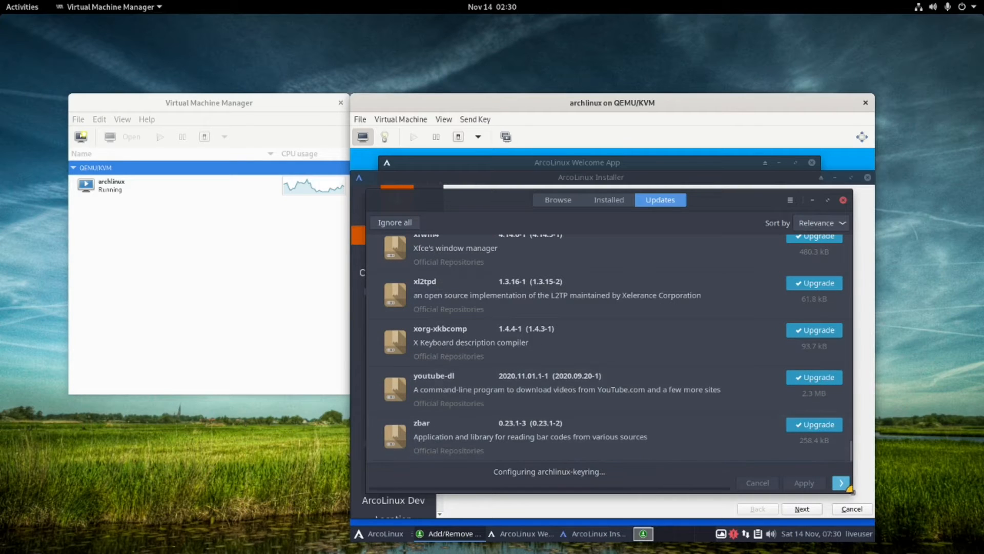
{"action": "left_click", "coordinate": [841, 484]}
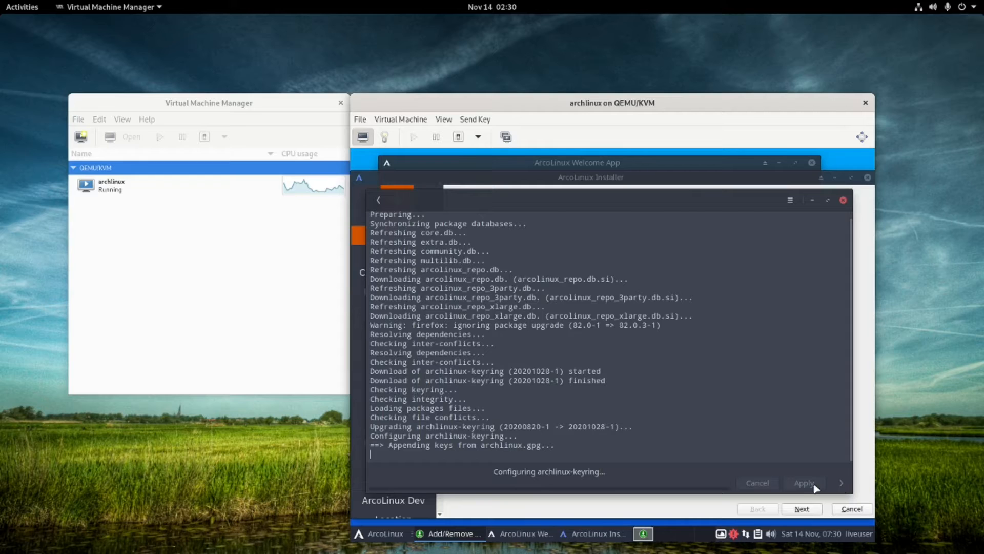
Bring up the ArcoLinux Installer, pass Welcome and Kernel, and tick wire-desktop under Communication.
{"action": "left_click", "coordinate": [868, 485]}
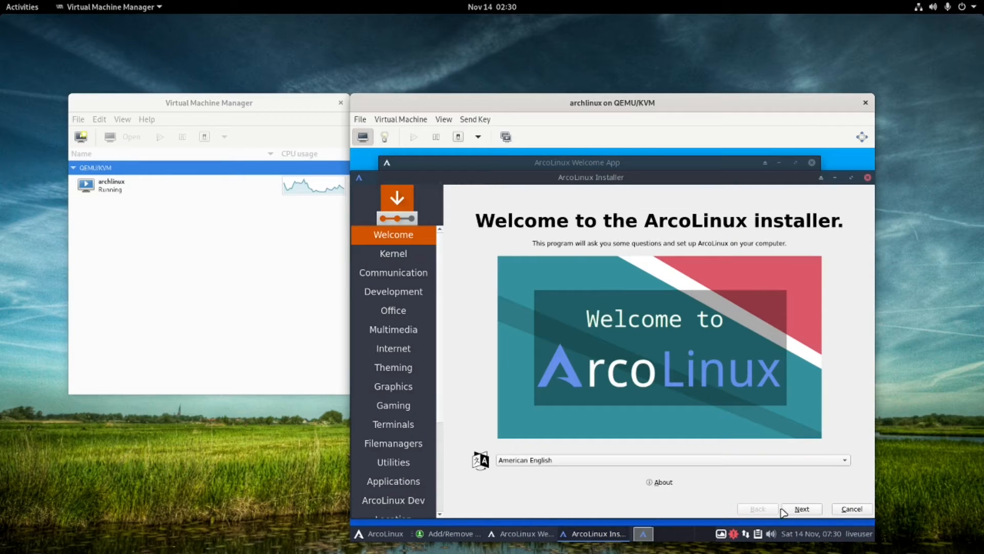
{"action": "left_click", "coordinate": [803, 509]}
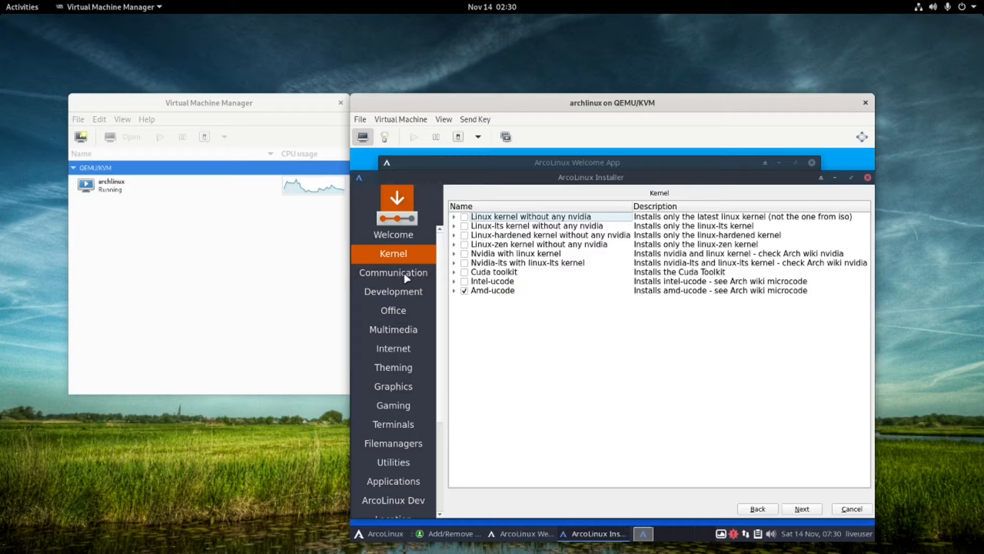
{"action": "left_click", "coordinate": [808, 509]}
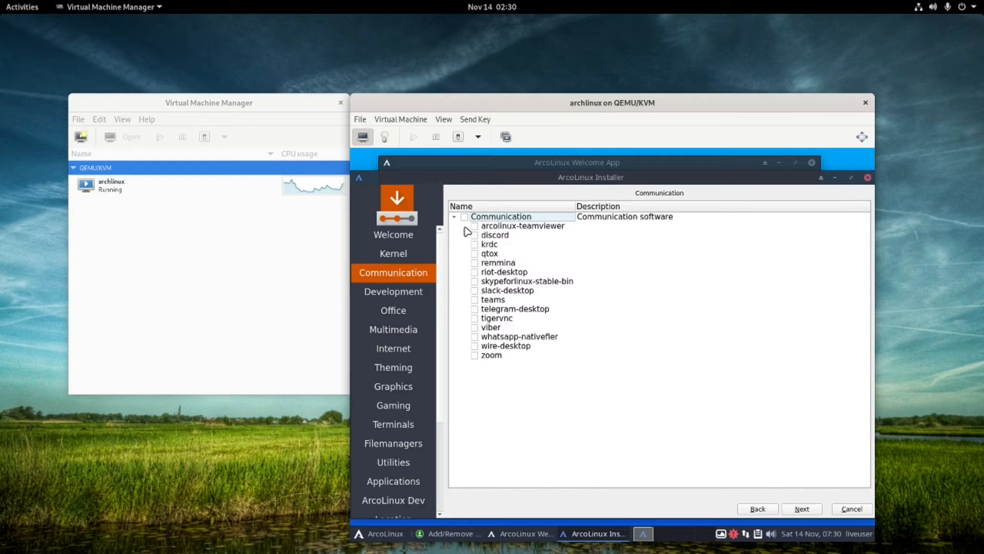
{"action": "left_click", "coordinate": [476, 346]}
Advance through the Development and Office pages to the Multimedia selection.
{"action": "left_click", "coordinate": [796, 510]}
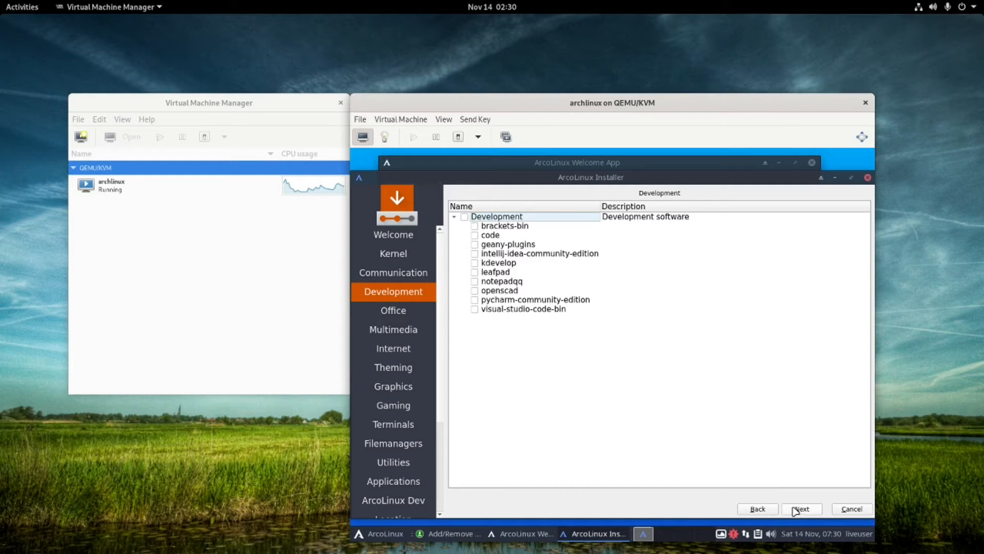
{"action": "left_click", "coordinate": [795, 511]}
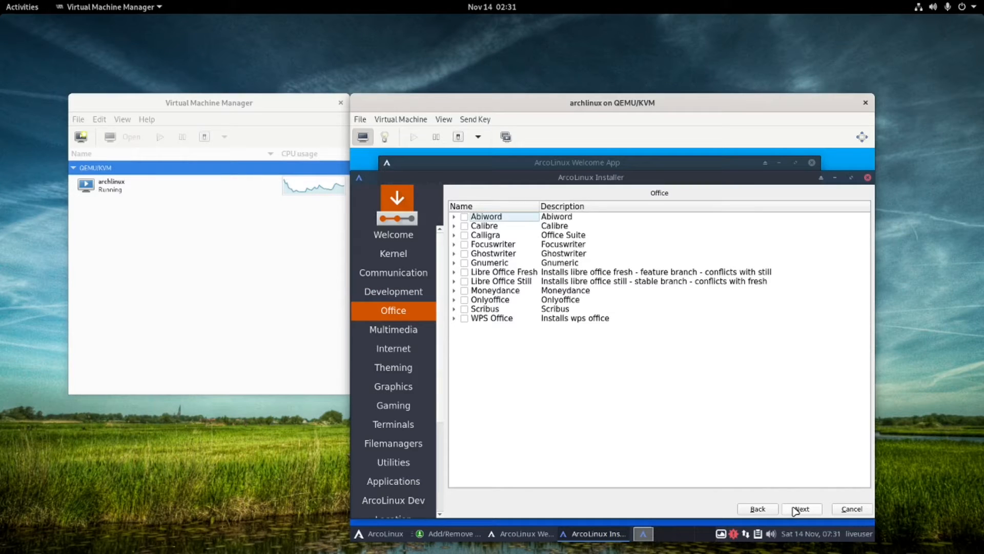
{"action": "left_click", "coordinate": [795, 510]}
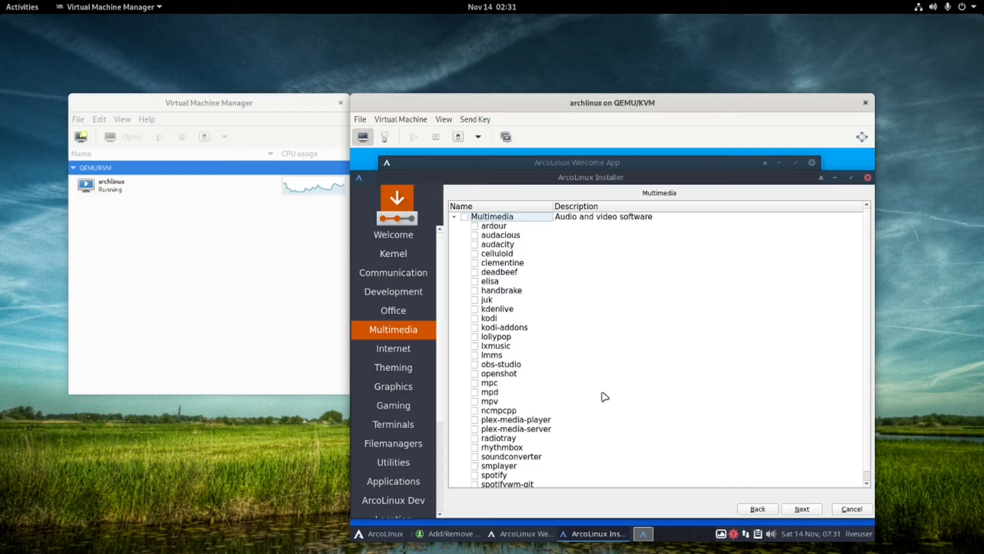
{"action": "scroll", "coordinate": [498, 265], "scroll_direction": "down", "scroll_amount": 1}
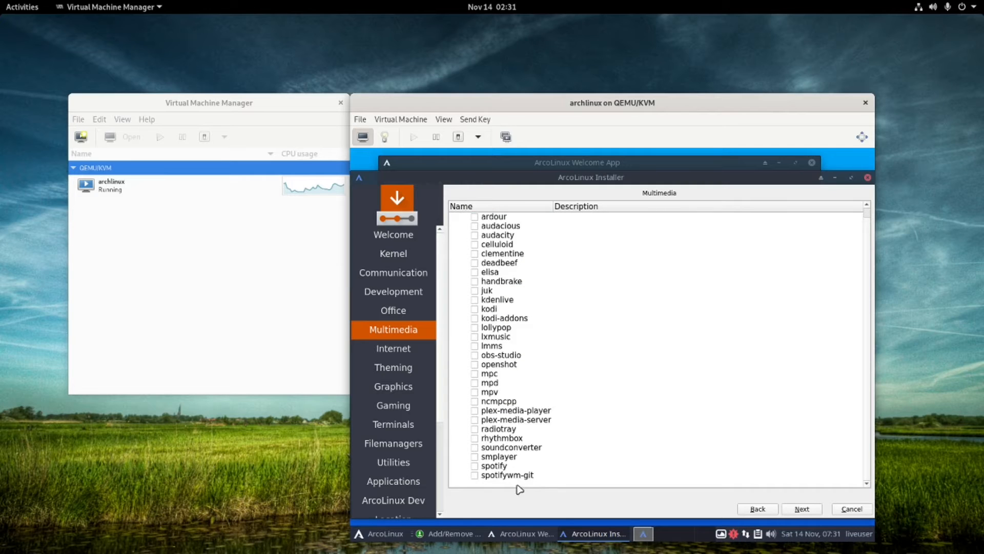
{"action": "scroll", "coordinate": [551, 413], "scroll_direction": "up", "scroll_amount": 1}
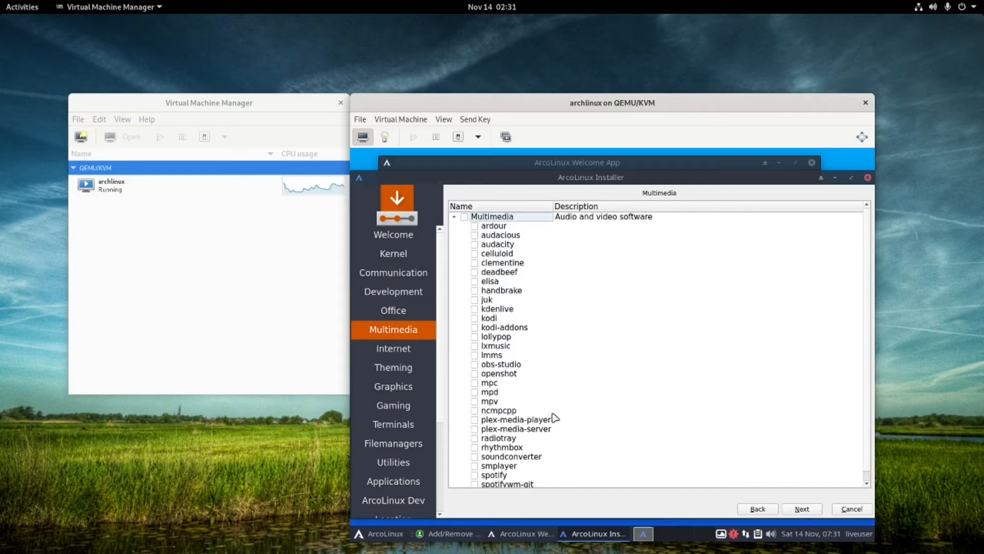
Advance through Internet, Theming, Graphics, Gaming, Terminals, Filemanagers and Utilities pages.
{"action": "left_click", "coordinate": [802, 510]}
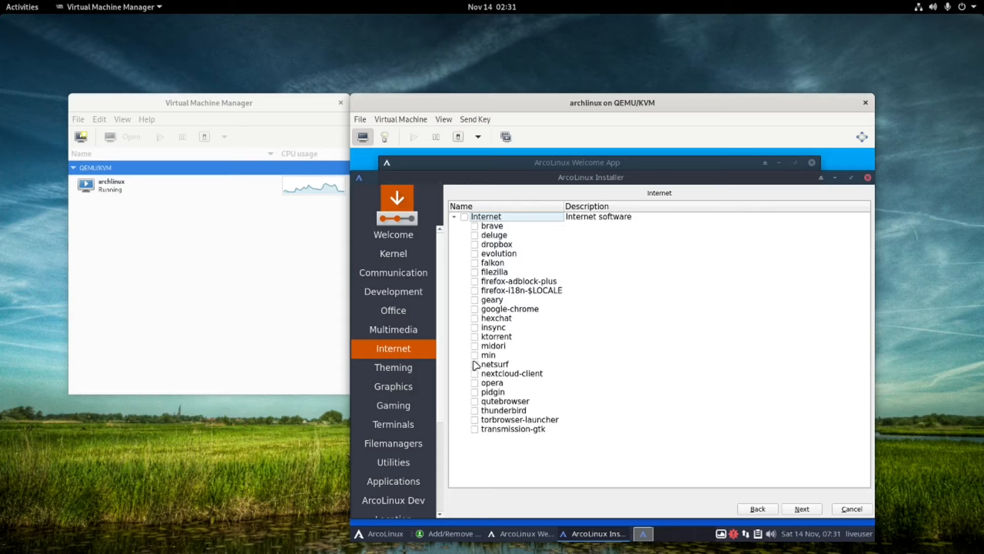
{"action": "left_click", "coordinate": [803, 510]}
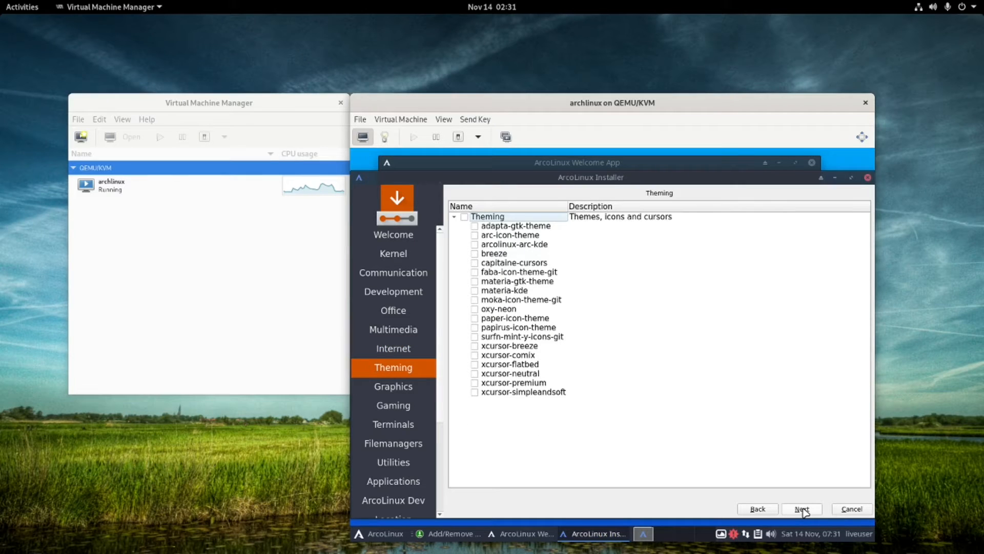
{"action": "left_click", "coordinate": [803, 509]}
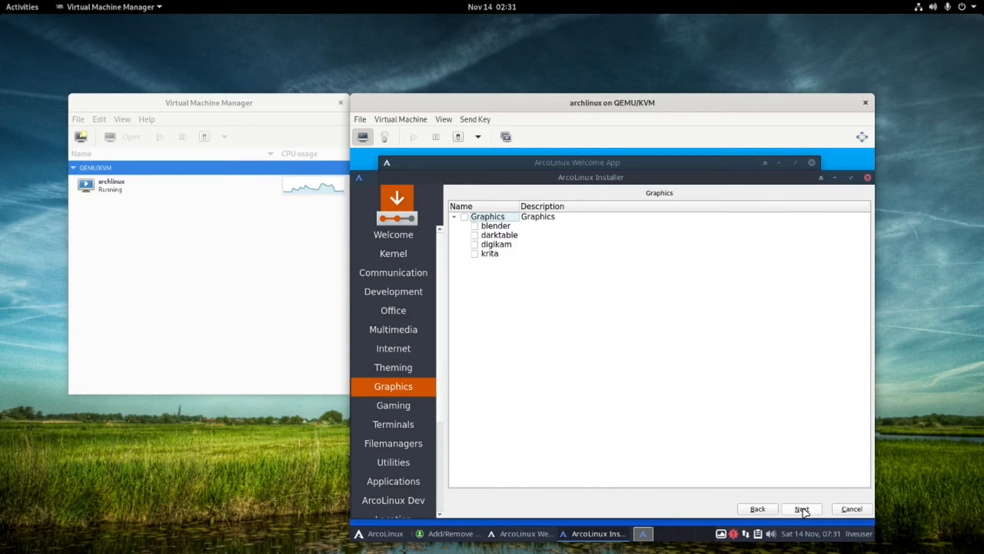
{"action": "left_click", "coordinate": [803, 509]}
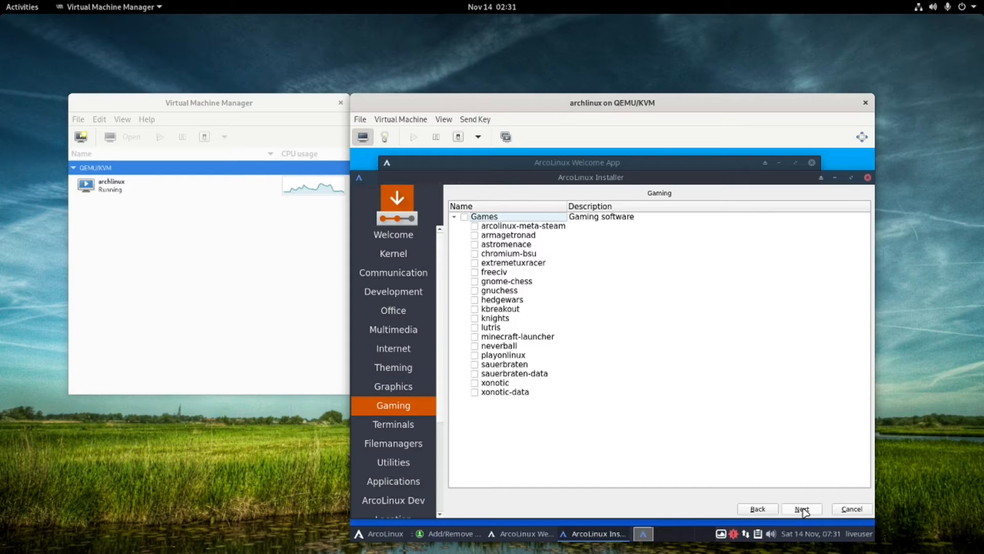
{"action": "left_click", "coordinate": [803, 510]}
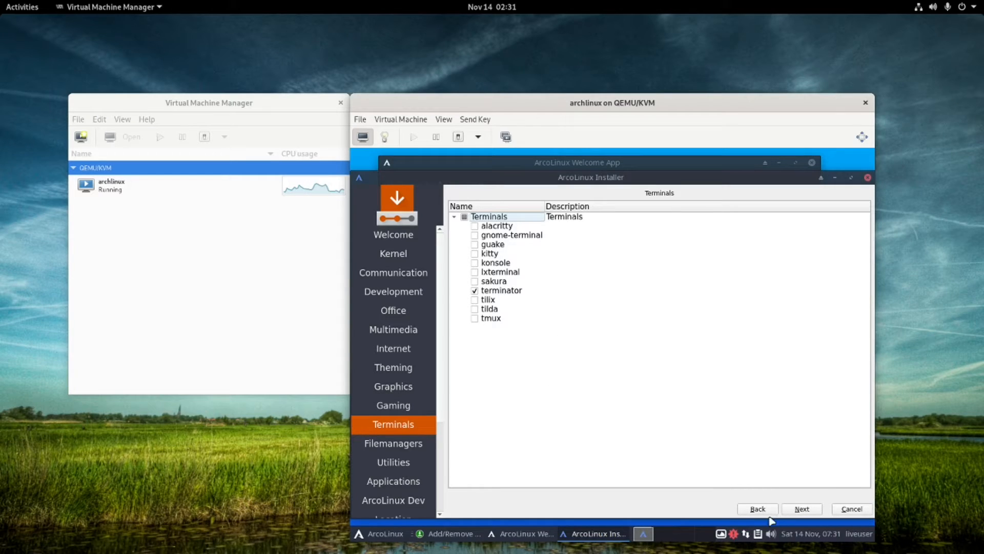
{"action": "left_click", "coordinate": [802, 509]}
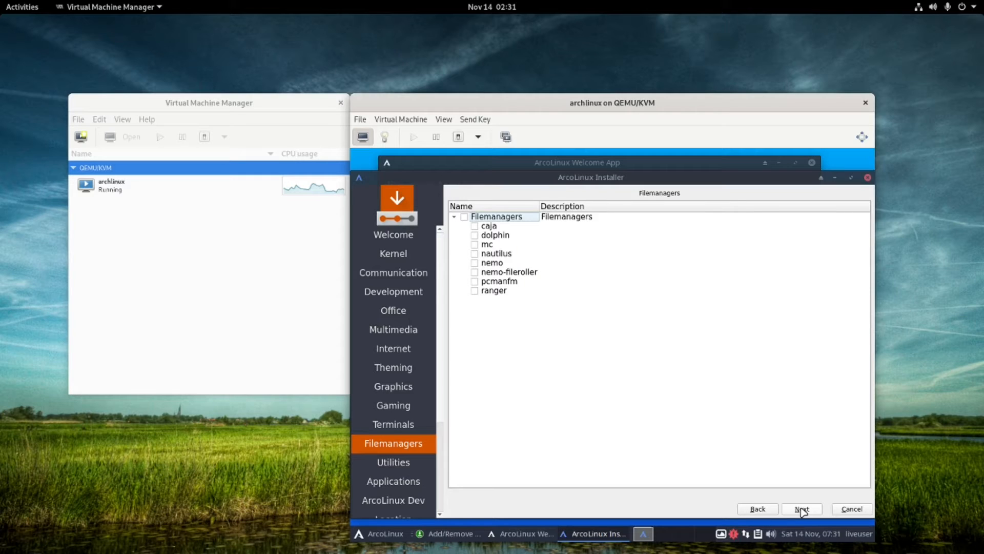
{"action": "left_click", "coordinate": [802, 509]}
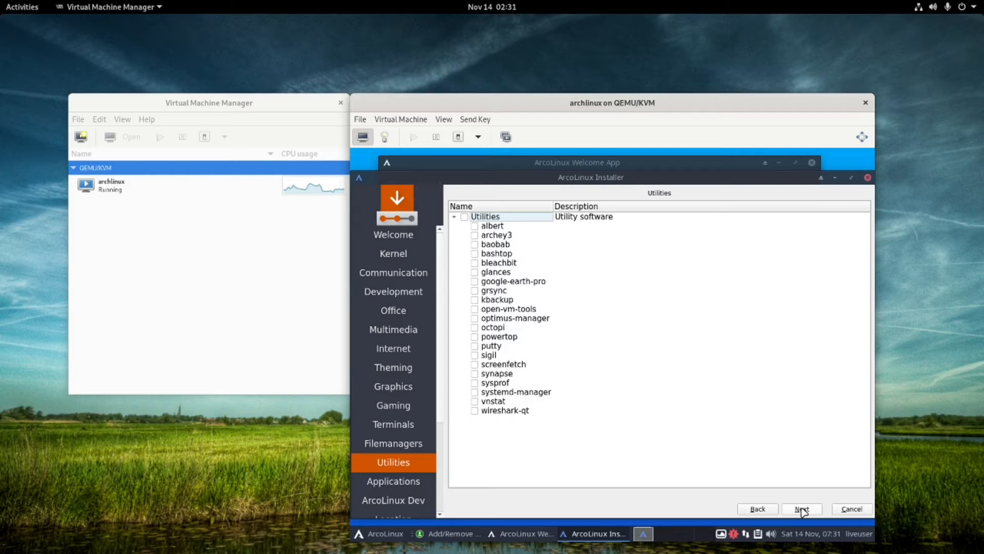
Tick keepassxc on the Applications page and continue to ArcoLinux Dev.
{"action": "left_click", "coordinate": [802, 509]}
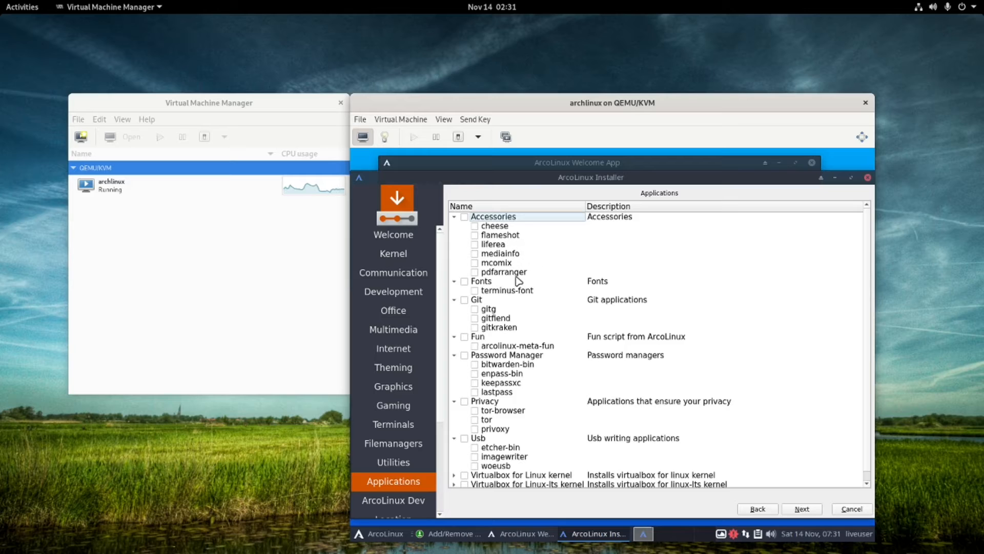
{"action": "scroll", "coordinate": [516, 282], "scroll_direction": "down", "scroll_amount": 1}
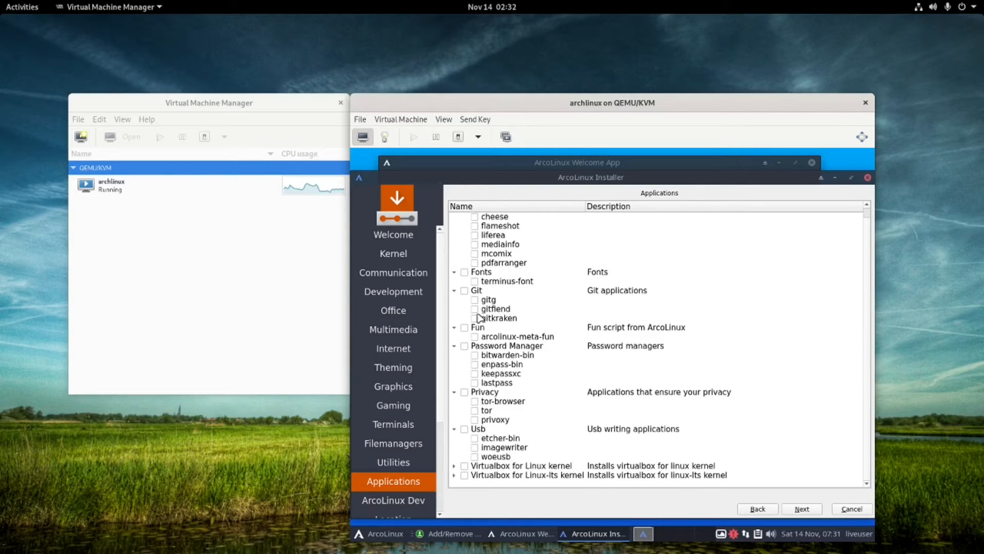
{"action": "left_click", "coordinate": [475, 374]}
{"action": "left_click", "coordinate": [799, 510]}
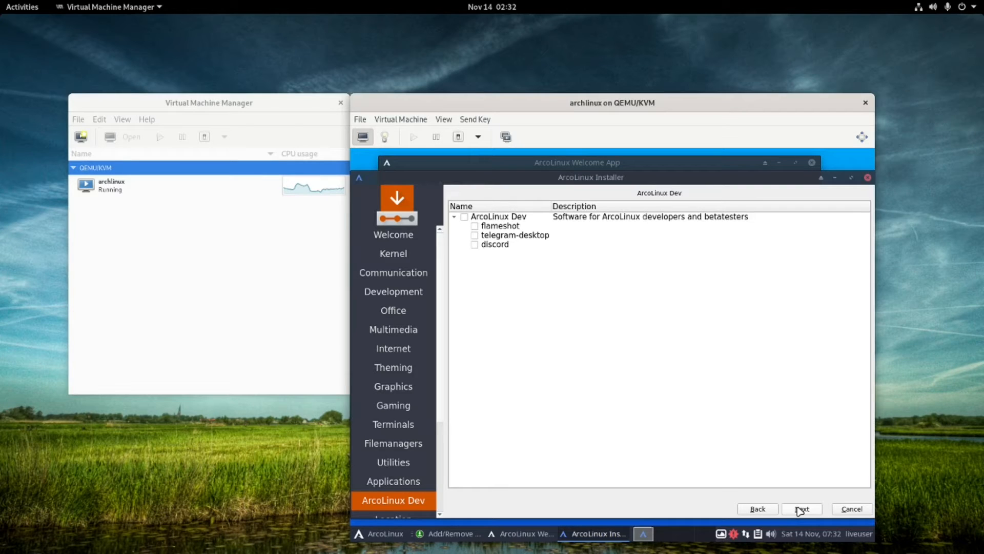
Step past the Kentucky/Louisville location and the keyboard layout toward disk partitioning.
{"action": "left_click", "coordinate": [803, 509]}
{"action": "left_click", "coordinate": [803, 510]}
{"action": "left_click", "coordinate": [763, 509]}
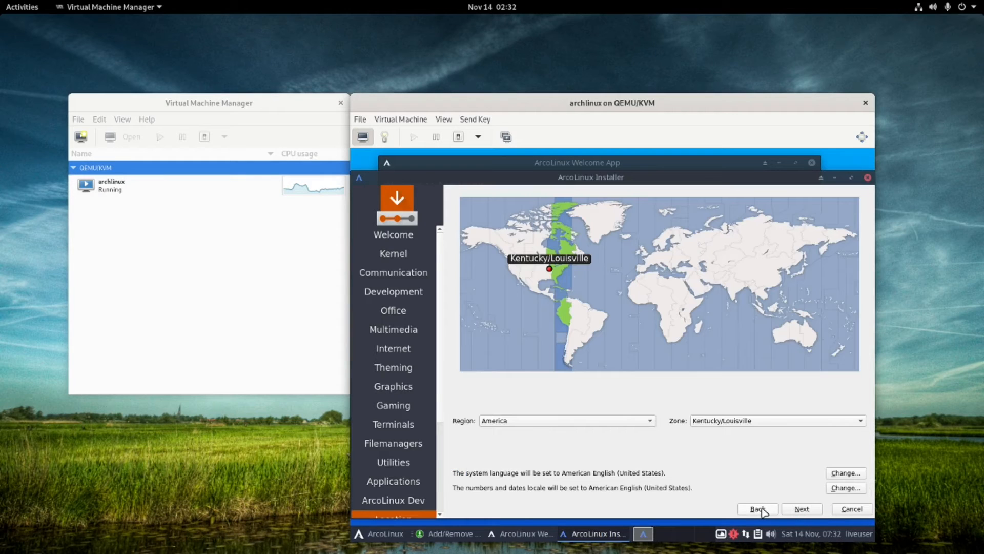
{"action": "left_click", "coordinate": [796, 510]}
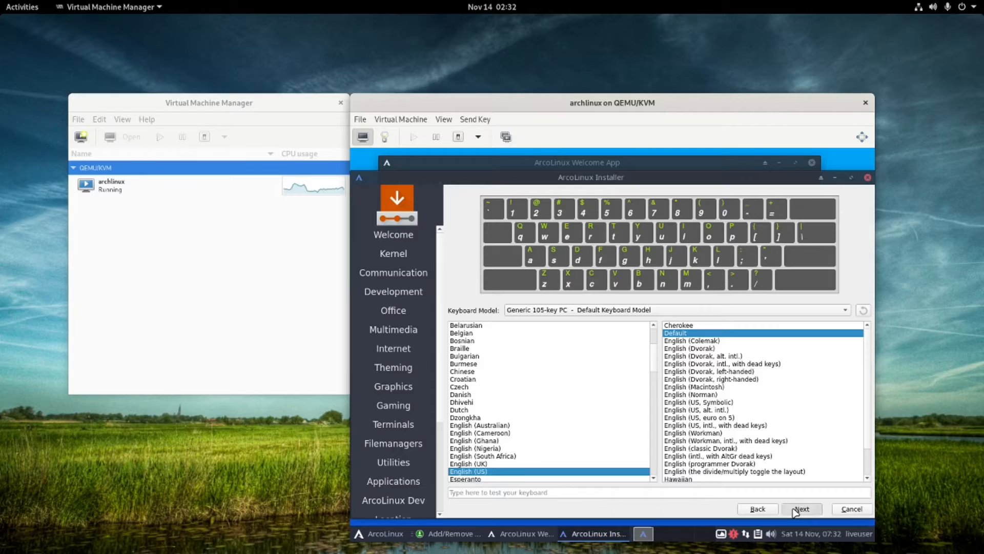
{"action": "left_click", "coordinate": [801, 509]}
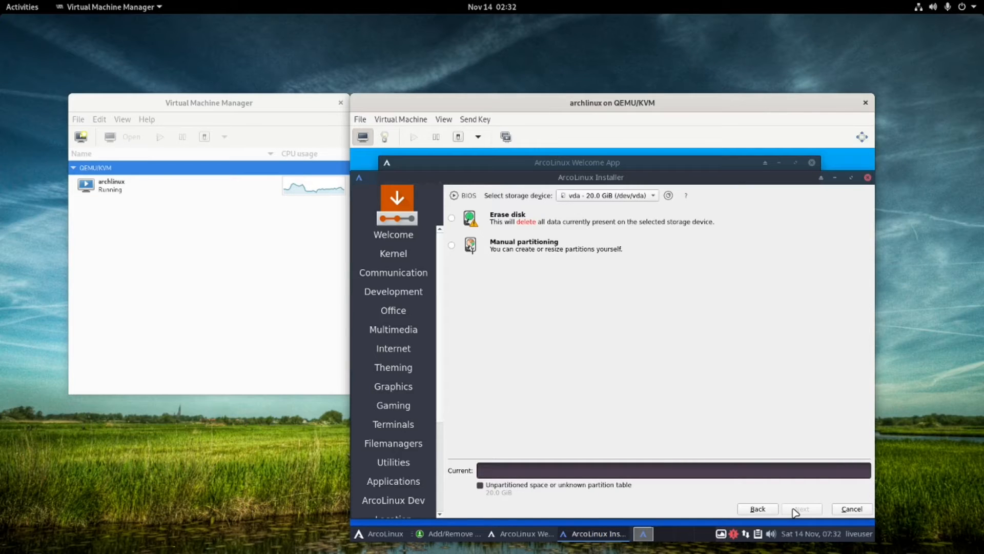
Choose Erase disk with Swap (no Hibernate) and continue to the user account page.
{"action": "left_click", "coordinate": [454, 218]}
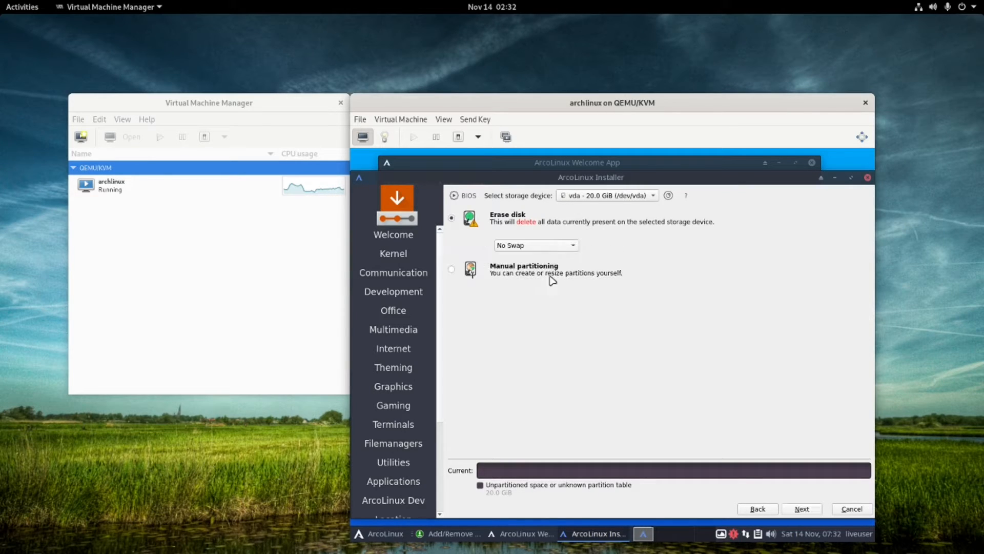
{"action": "left_click", "coordinate": [550, 246]}
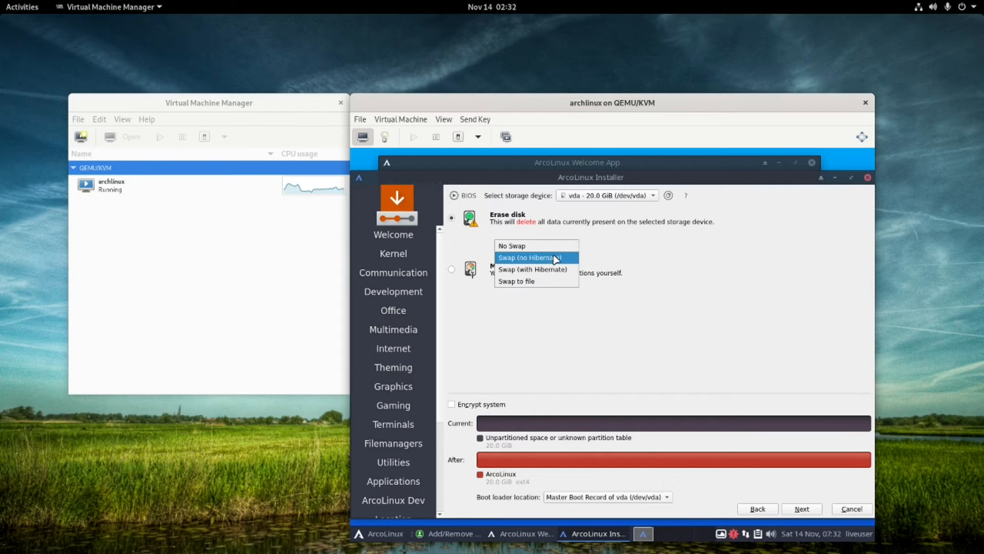
{"action": "left_click", "coordinate": [556, 258]}
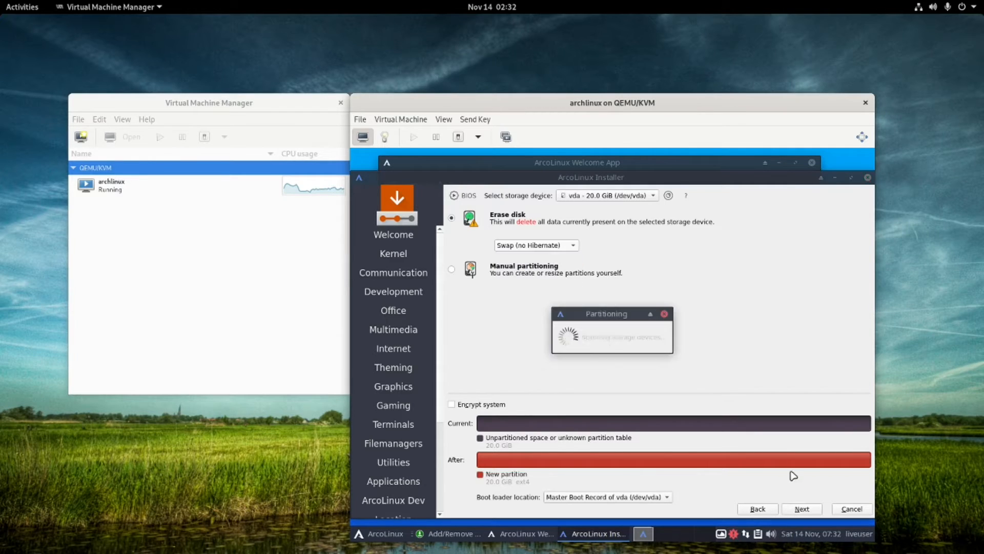
{"action": "left_click", "coordinate": [792, 510]}
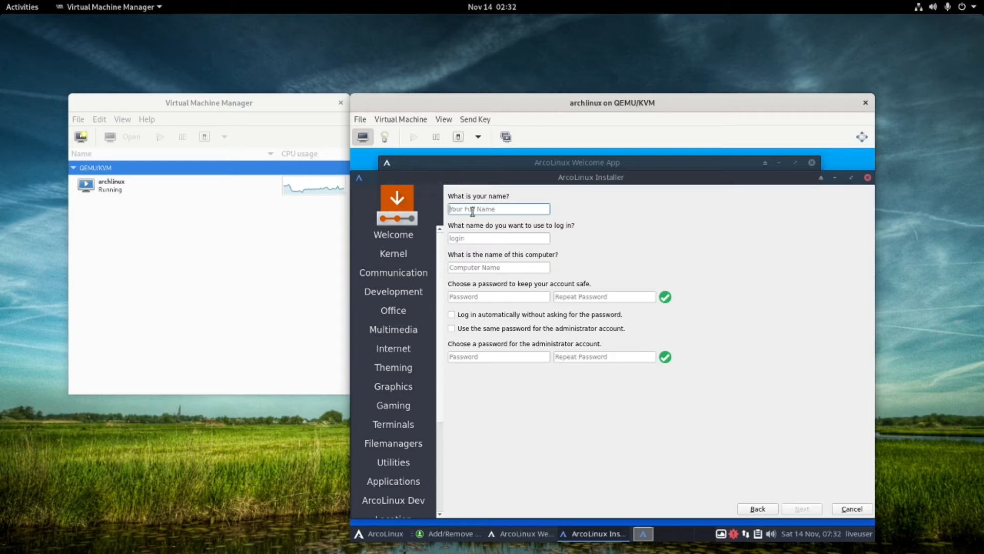
Enter the full name 'Test Use' and type the account password after several corrections.
{"action": "type", "text": "T"}
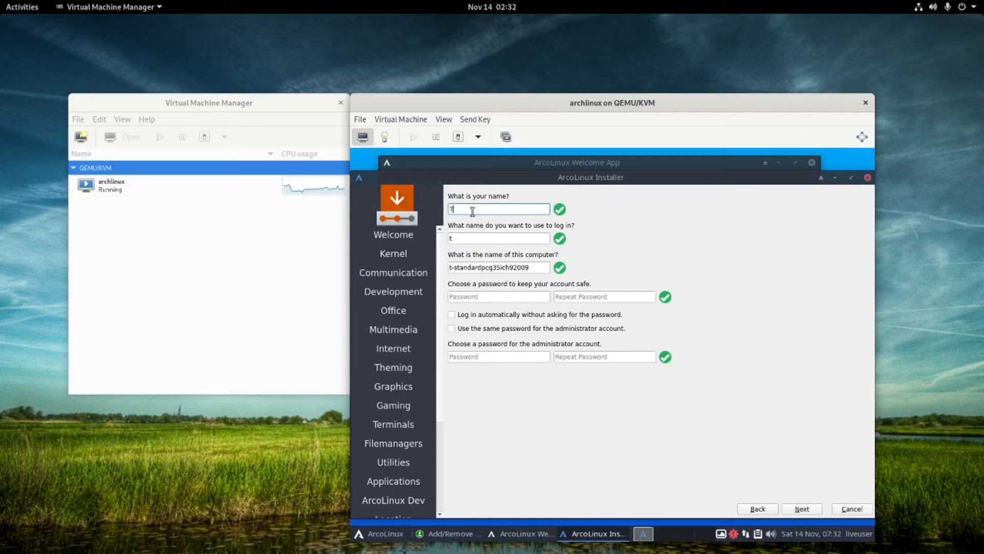
{"action": "type", "text": "est"}
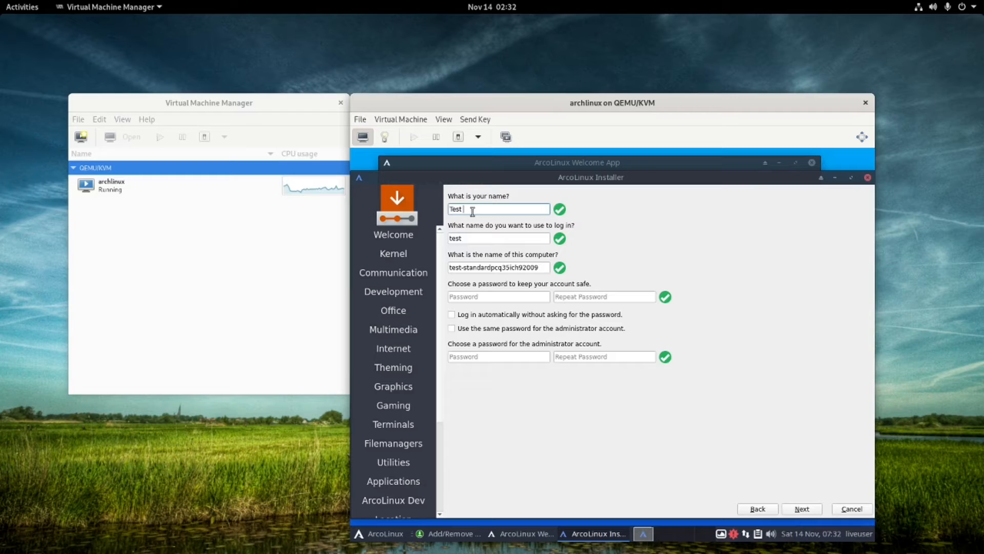
{"action": "type", "text": " User"}
{"action": "left_click", "coordinate": [497, 297]}
{"action": "type", "text": "test"}
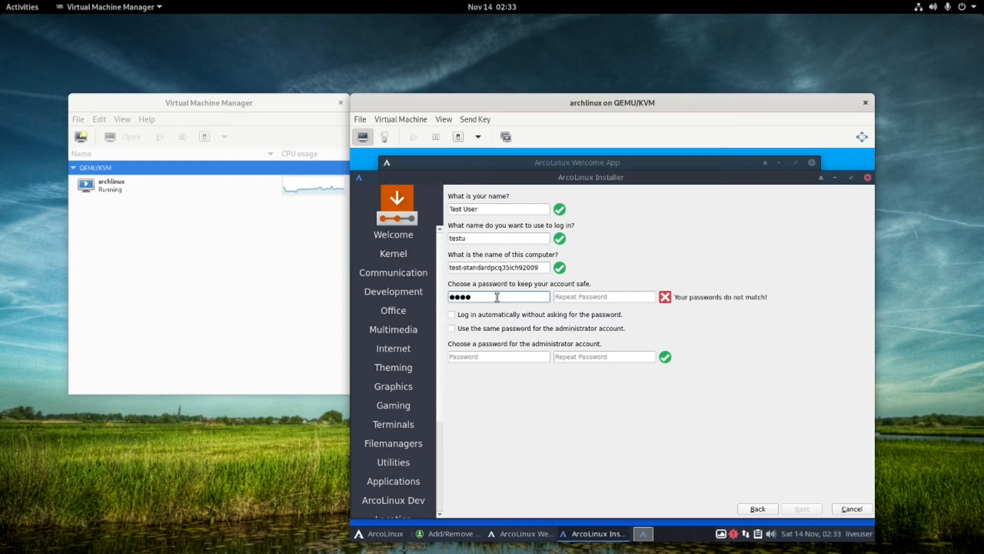
{"action": "key", "text": "BackSpace"}
{"action": "key", "text": "BackSpace"}
{"action": "key", "text": "BackSpace"}
{"action": "key", "text": "BackSpace"}
{"action": "type", "text": "tes"}
{"action": "key", "text": "BackSpace"}
{"action": "key", "text": "BackSpace"}
{"action": "key", "text": "BackSpace"}
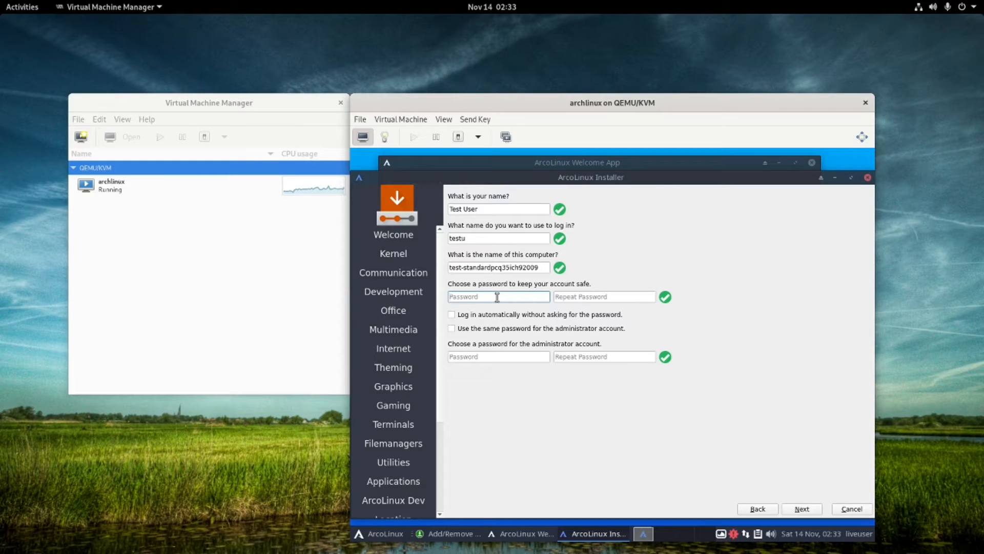
{"action": "type", "text": "t"}
{"action": "key", "text": "BackSpace"}
{"action": "type", "text": "t"}
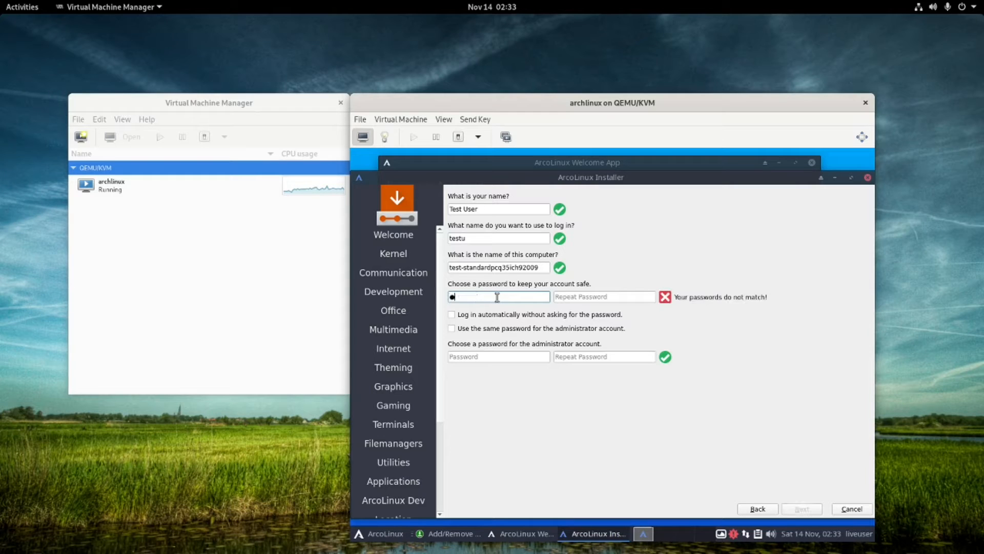
{"action": "key", "text": "BackSpace"}
{"action": "key", "text": "BackSpace"}
{"action": "type", "text": "testu"}
{"action": "key", "text": "Tab"}
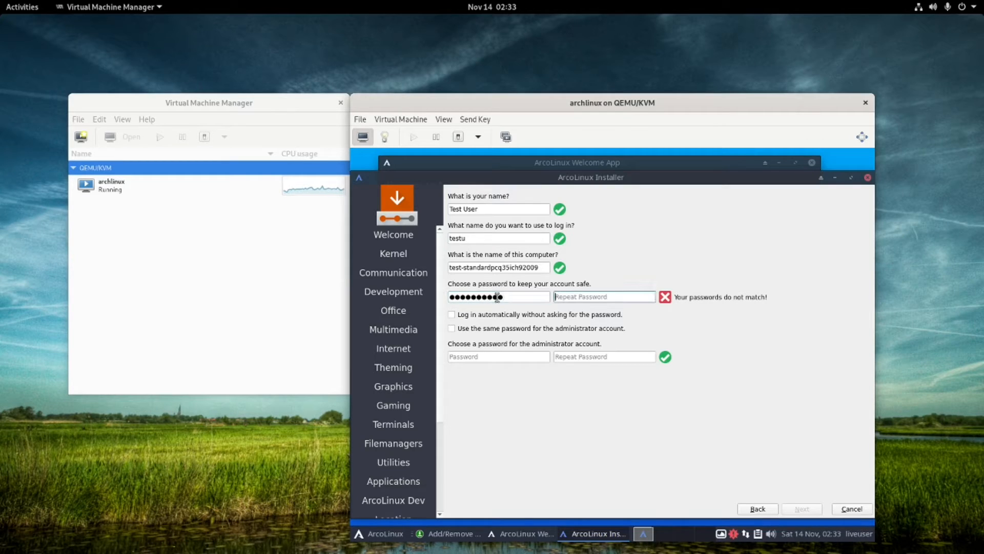
Repeat the password, enable automatic login, then clear both password fields and re-tick the option.
{"action": "type", "text": "te"}
{"action": "type", "text": "••••"}
{"action": "type", "text": "•"}
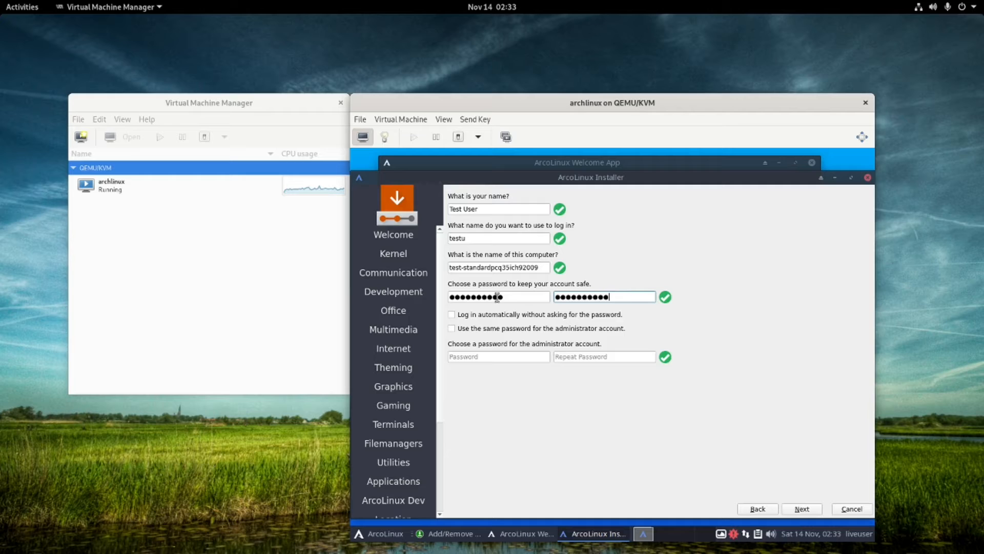
{"action": "left_click", "coordinate": [456, 313]}
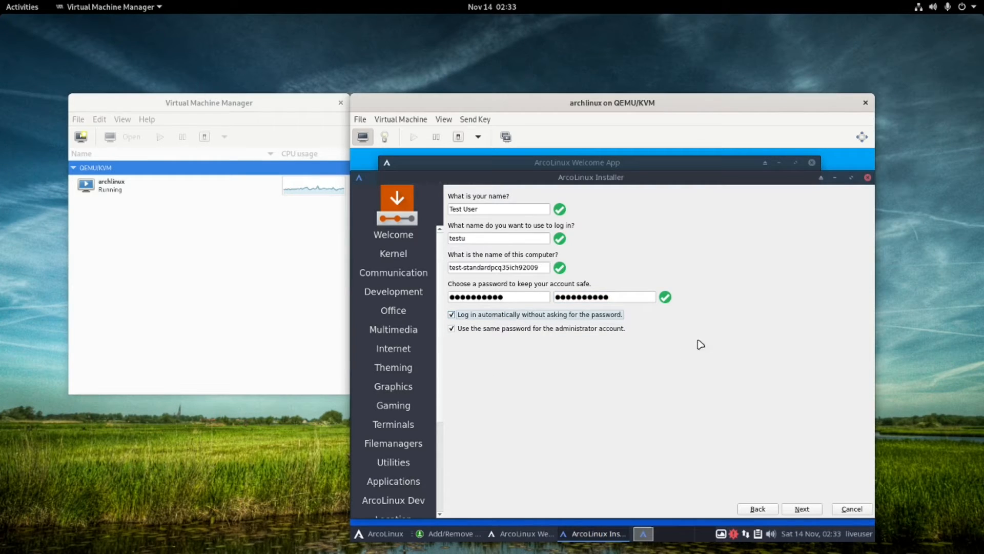
{"action": "left_click_drag", "start_coordinate": [611, 294], "coordinate": [523, 295]}
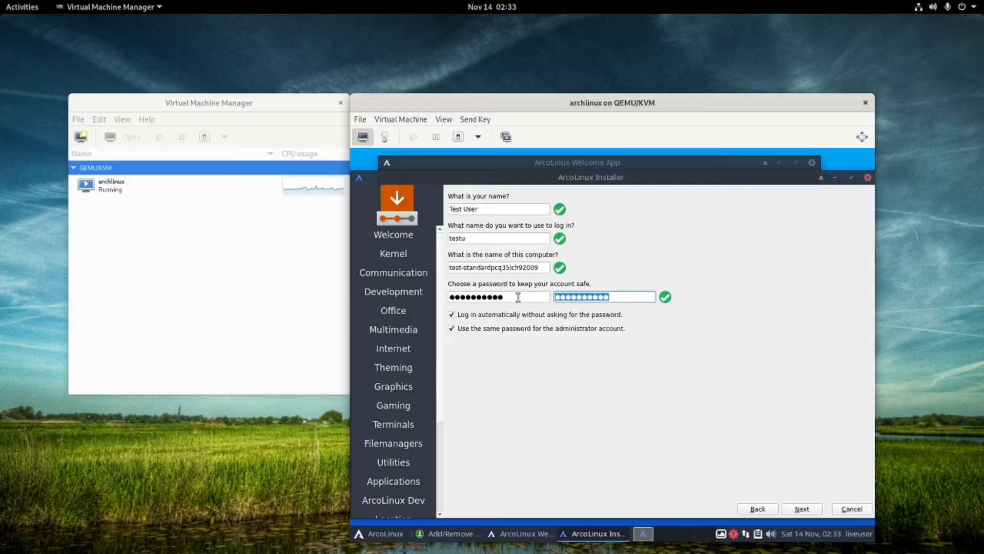
{"action": "key", "text": "BackSpace"}
{"action": "left_click_drag", "start_coordinate": [512, 296], "coordinate": [411, 290]}
{"action": "key", "text": "BackSpace"}
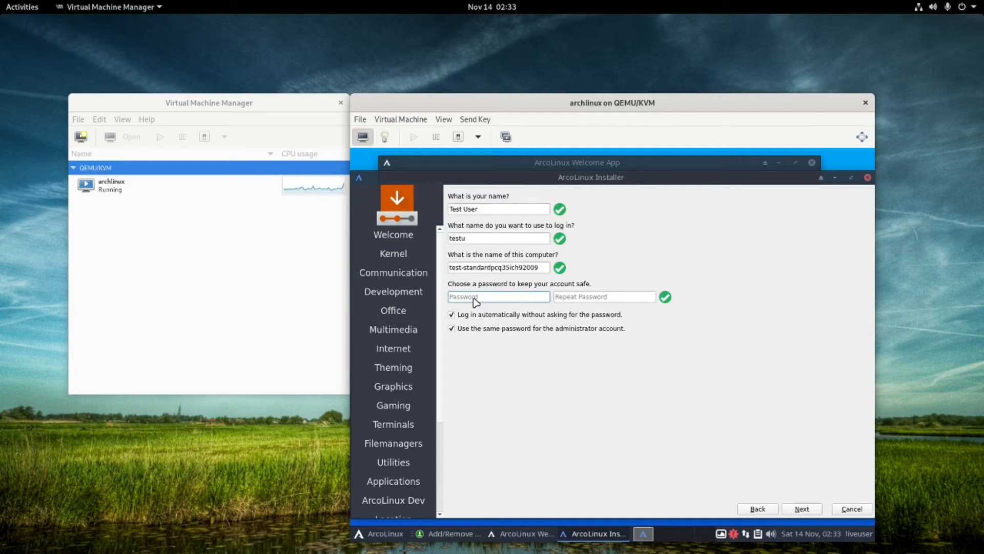
{"action": "left_click", "coordinate": [452, 315]}
{"action": "left_click_drag", "start_coordinate": [495, 114], "coordinate": [464, 127]}
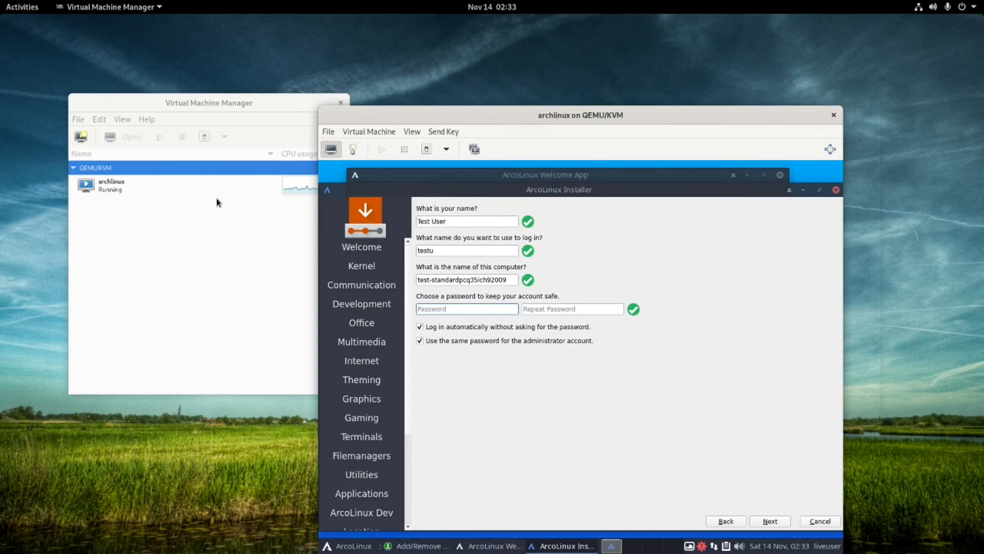
Select the archlinux VM in the manager list and bring its window back to front.
{"action": "left_click", "coordinate": [199, 197]}
{"action": "right_click", "coordinate": [239, 191]}
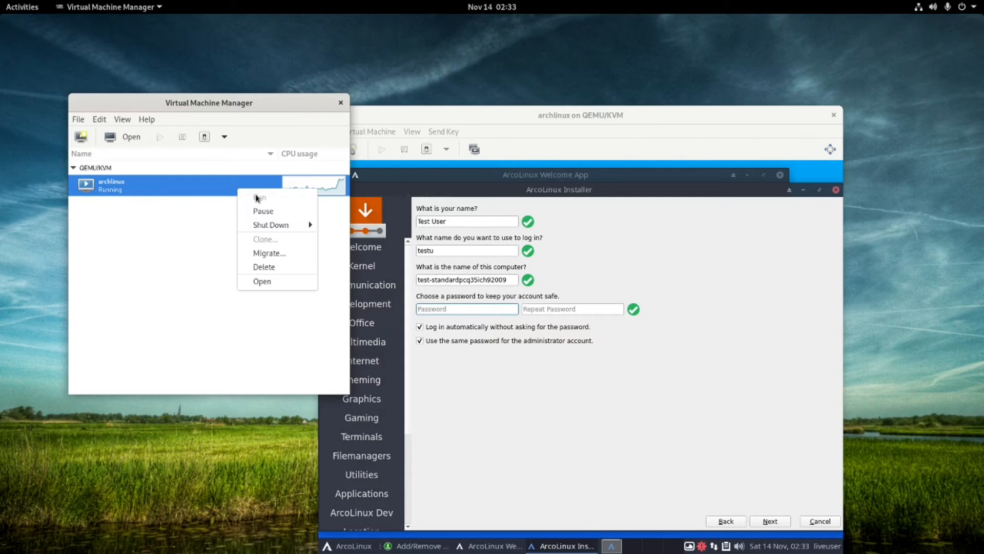
{"action": "left_click", "coordinate": [572, 369]}
{"action": "left_click", "coordinate": [468, 311]}
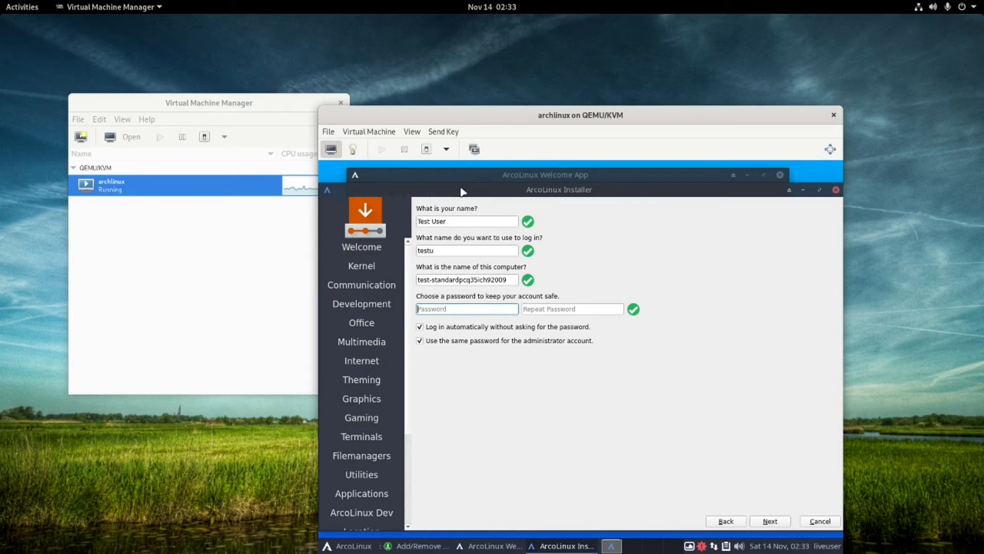
Force-reset the archlinux guest from the power dropdown and confirm the stop.
{"action": "left_click", "coordinate": [446, 150]}
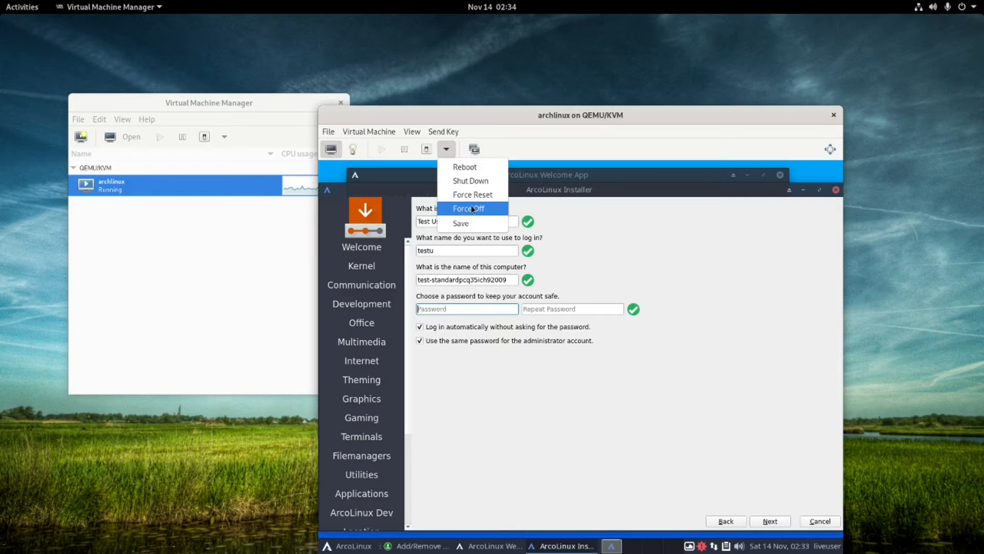
{"action": "left_click", "coordinate": [705, 304]}
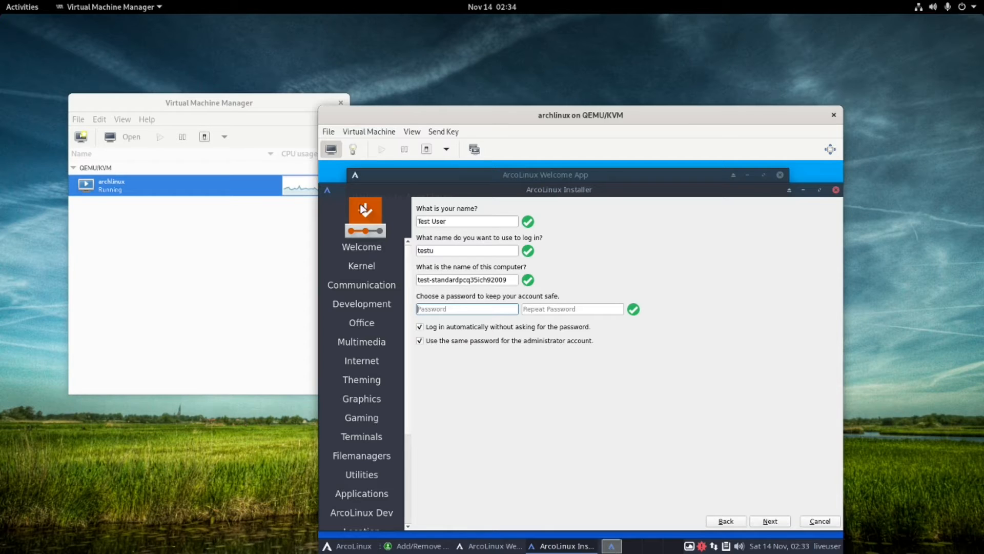
{"action": "left_click", "coordinate": [447, 150]}
{"action": "left_click", "coordinate": [448, 150]}
{"action": "left_click", "coordinate": [450, 151]}
{"action": "left_click", "coordinate": [446, 149]}
{"action": "left_click", "coordinate": [446, 149]}
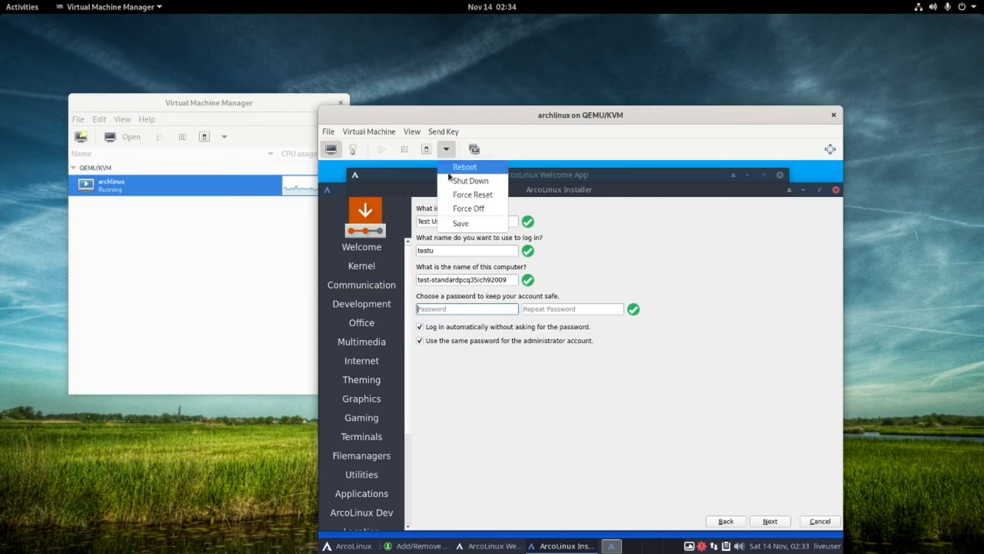
{"action": "left_click", "coordinate": [472, 195]}
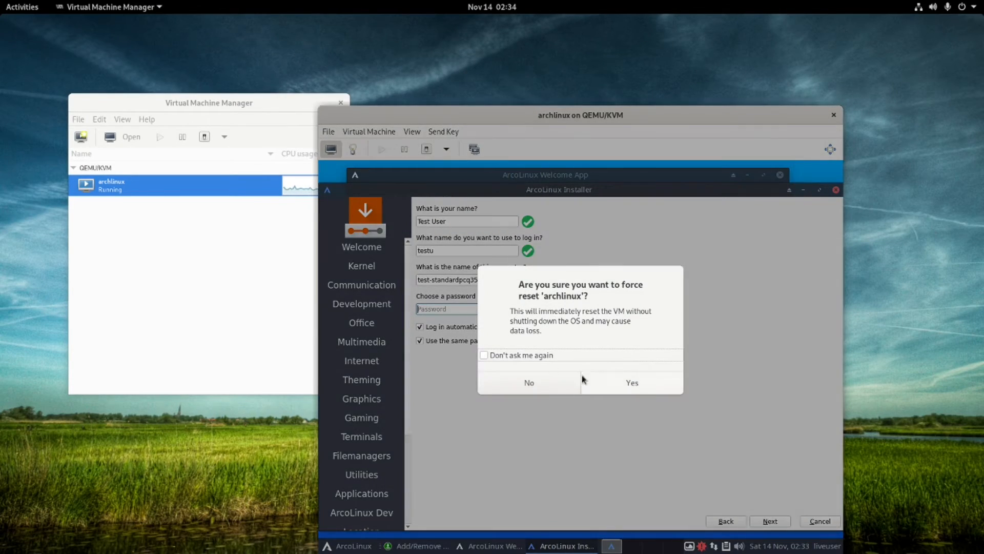
{"action": "left_click", "coordinate": [629, 382]}
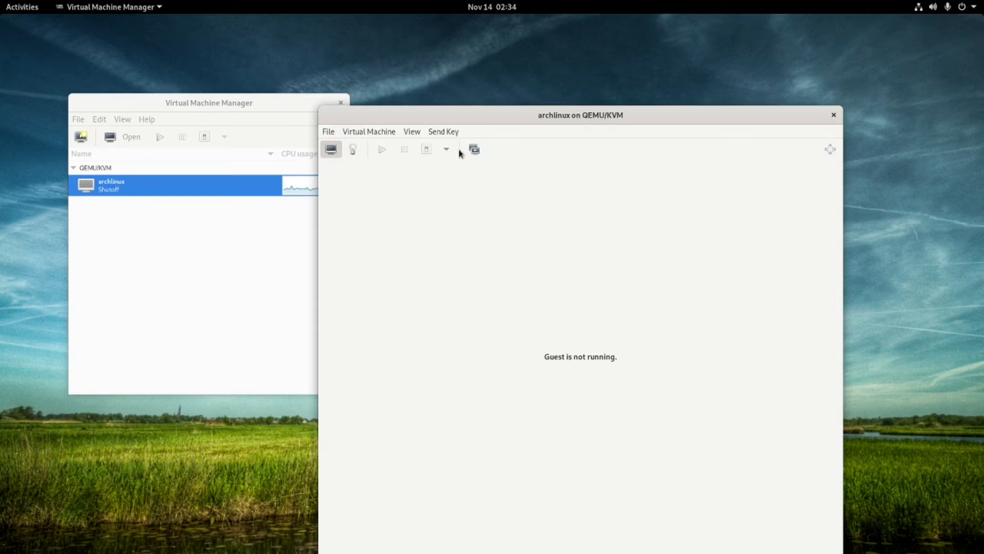
{"action": "left_click", "coordinate": [383, 150]}
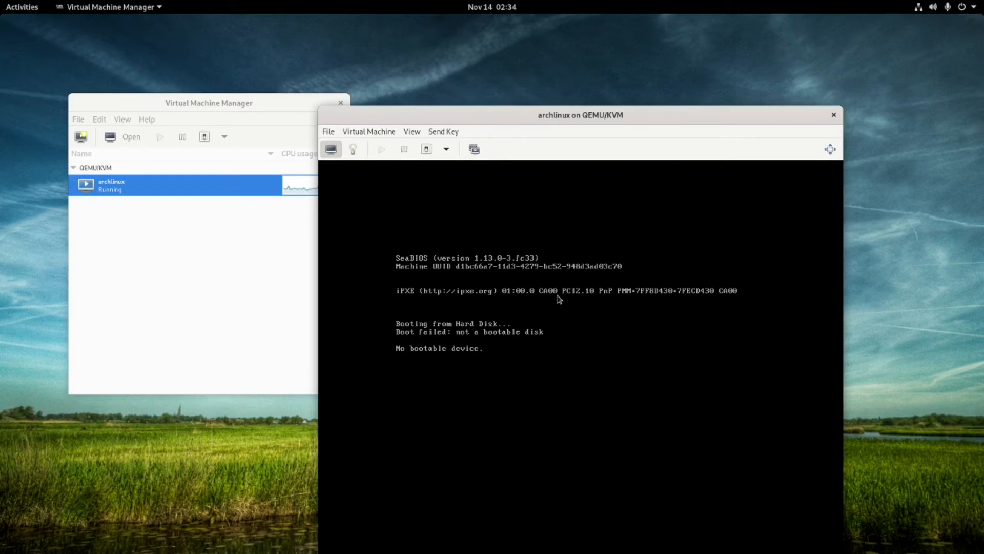
{"action": "left_click", "coordinate": [447, 150]}
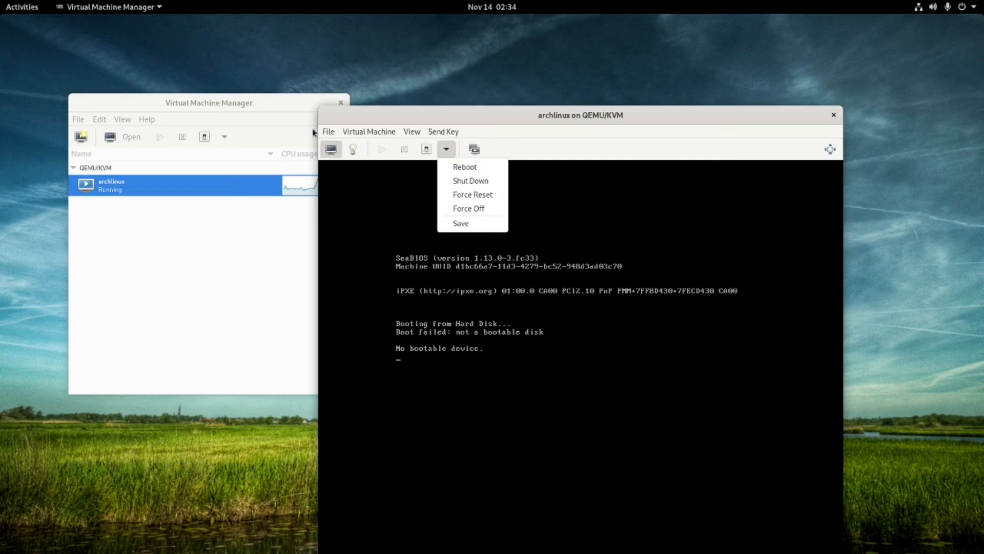
{"action": "left_click", "coordinate": [332, 137]}
{"action": "left_click", "coordinate": [331, 136]}
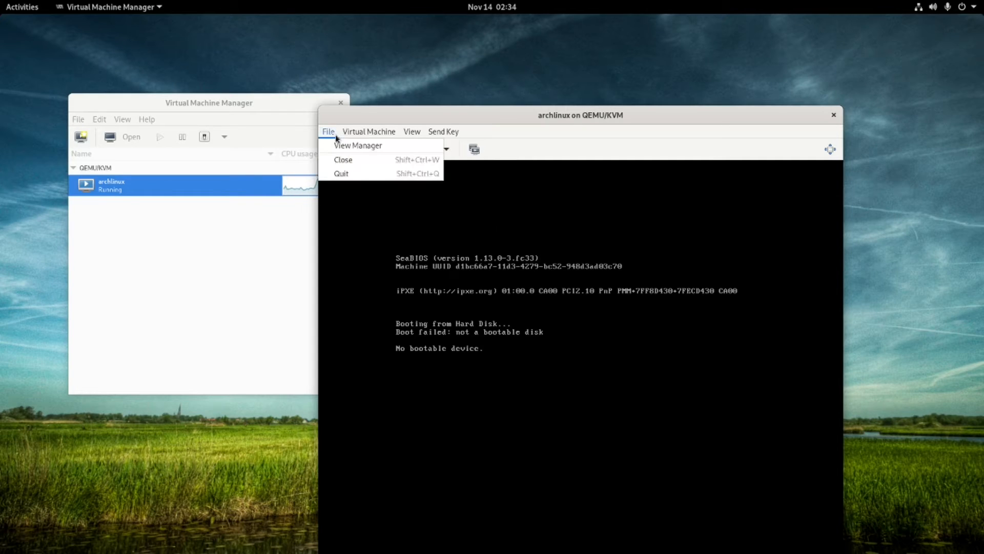
{"action": "mouse_move", "coordinate": [354, 137]}
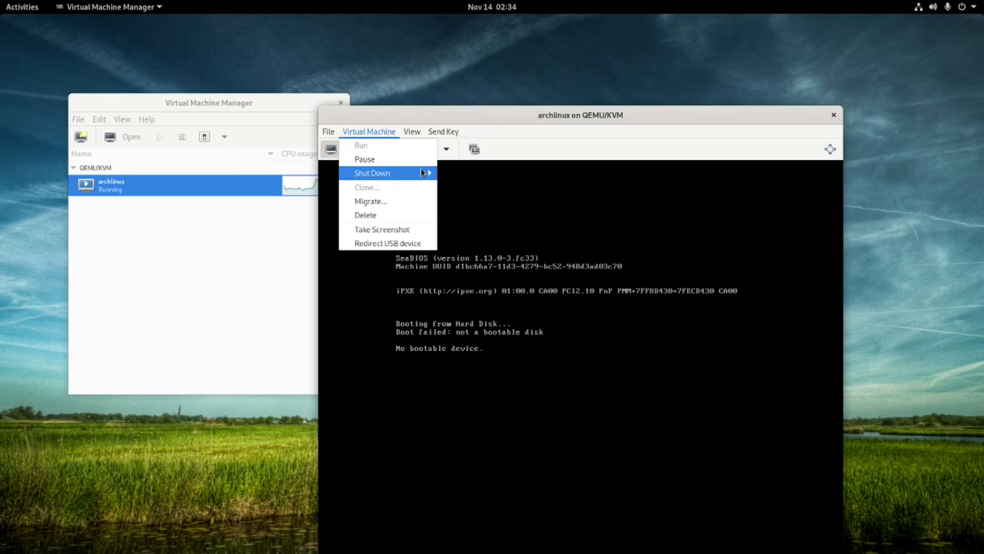
{"action": "mouse_move", "coordinate": [418, 175]}
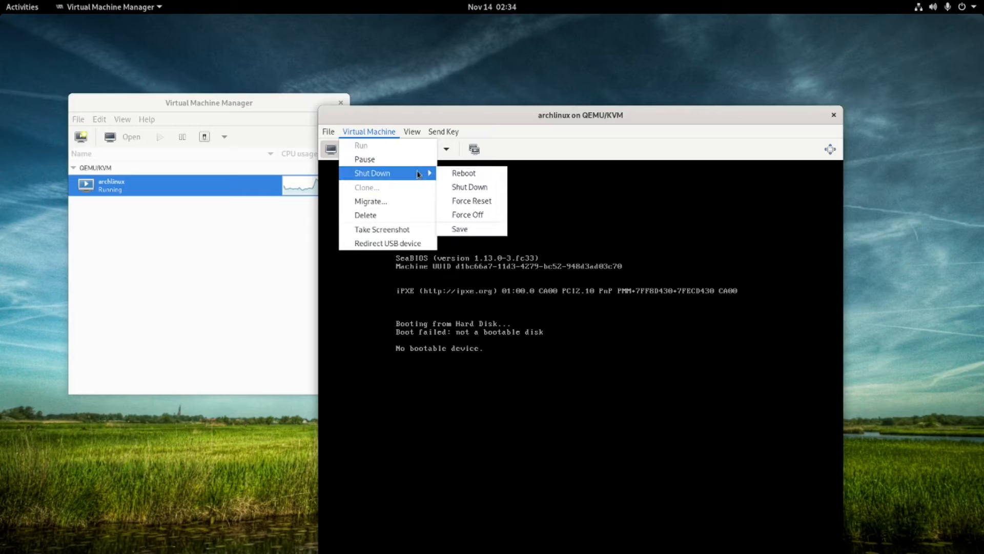
{"action": "left_click", "coordinate": [481, 213]}
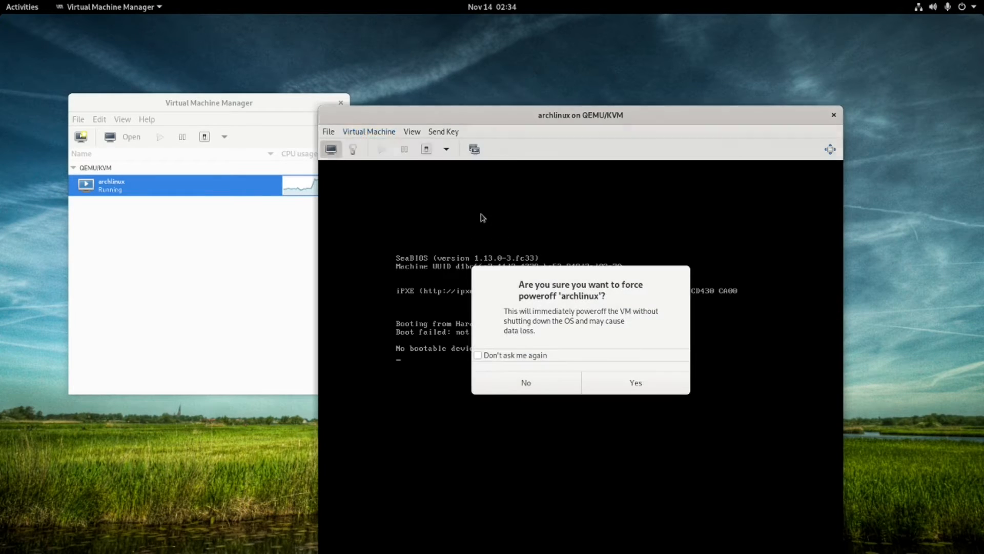
{"action": "left_click", "coordinate": [620, 385]}
{"action": "left_click", "coordinate": [349, 132]}
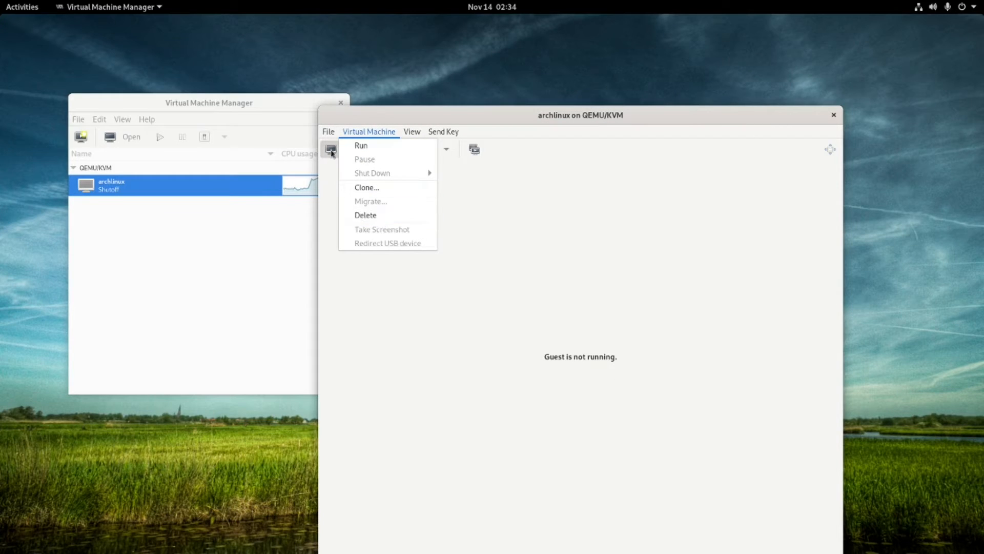
{"action": "left_click", "coordinate": [332, 151]}
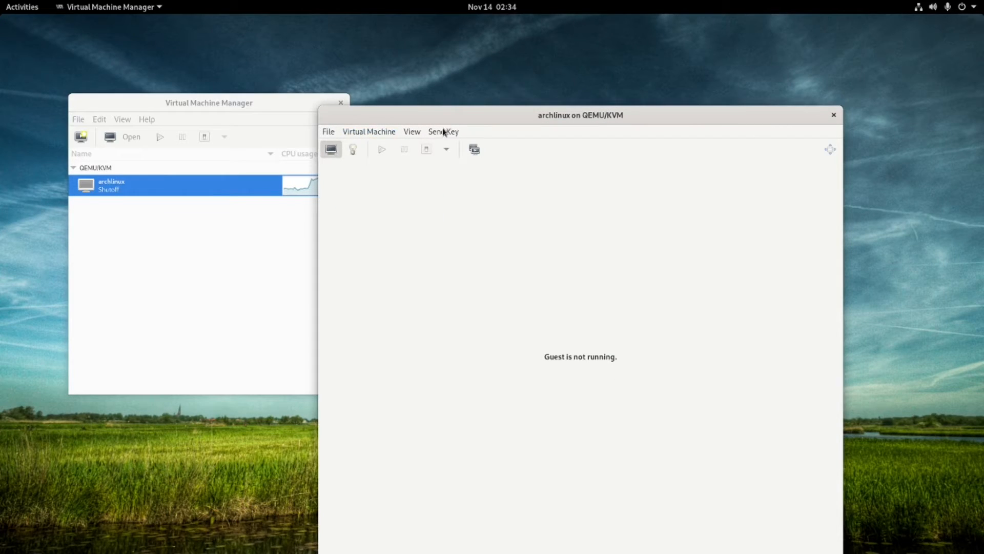
Set arcolinux-v20.11.9-x86_64.iso as the SATA CDROM 1 source path and apply.
{"action": "left_click", "coordinate": [353, 150]}
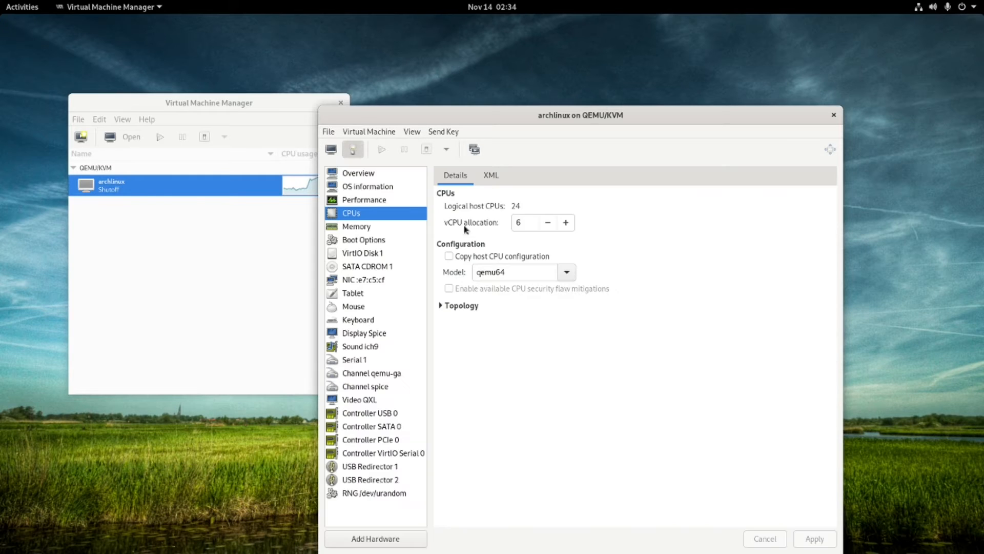
{"action": "left_click", "coordinate": [380, 268]}
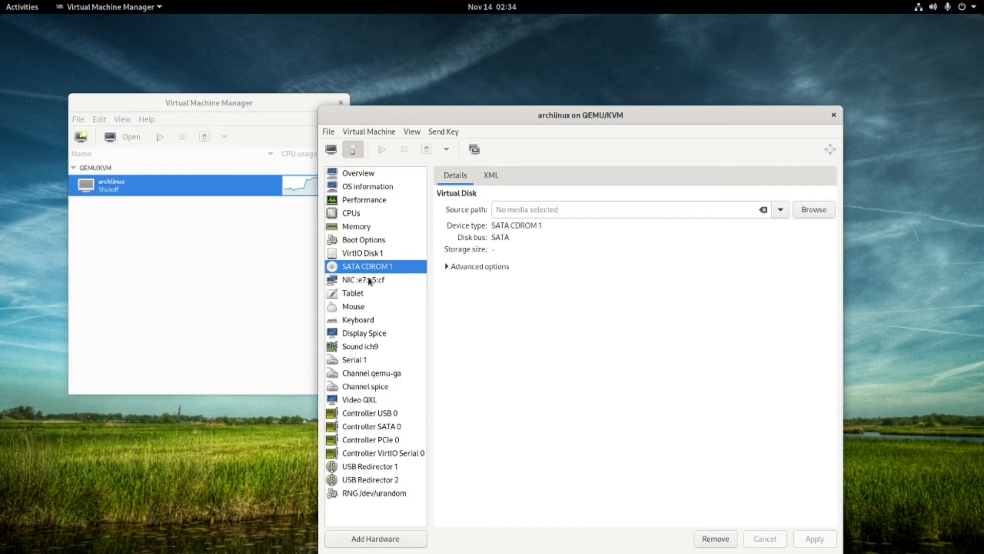
{"action": "left_click", "coordinate": [780, 210]}
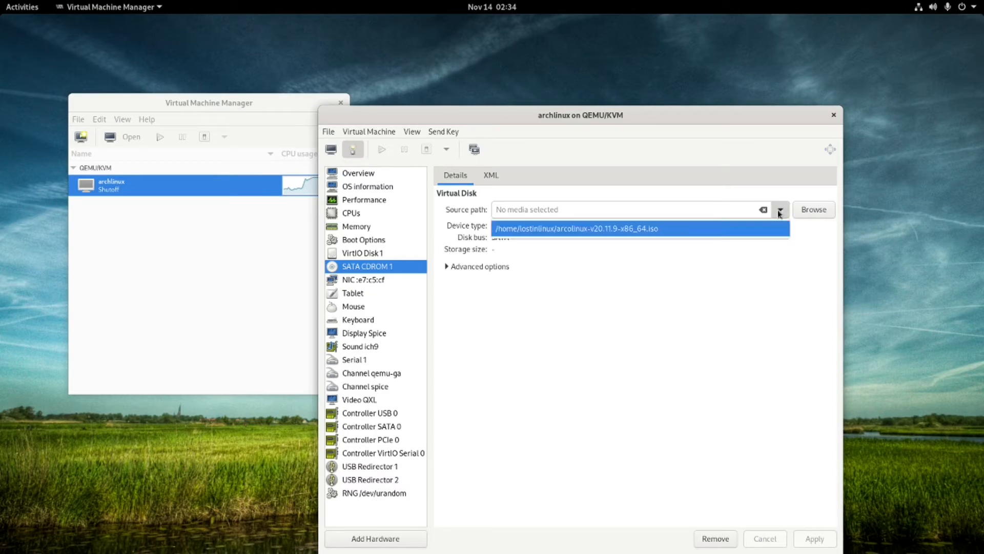
{"action": "left_click", "coordinate": [644, 231]}
{"action": "left_click", "coordinate": [814, 538]}
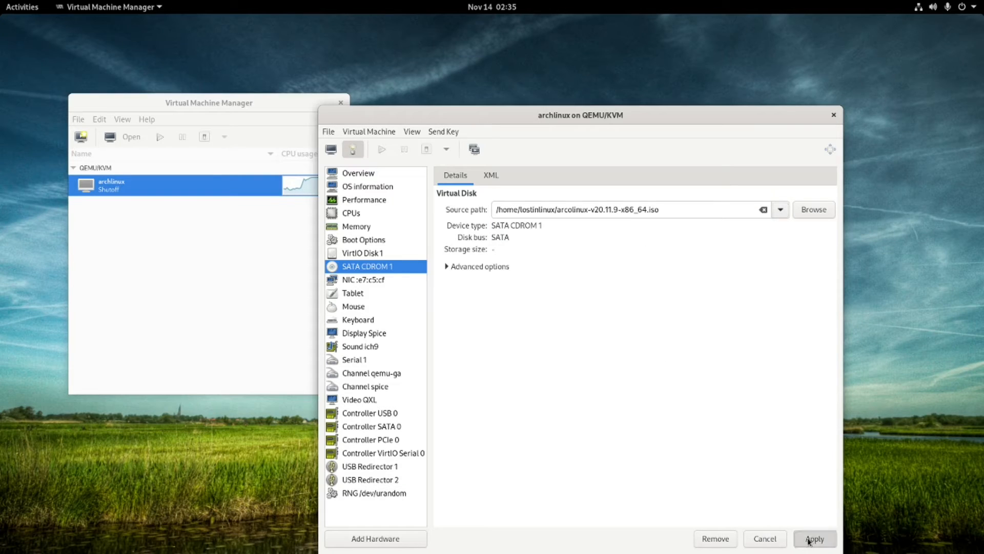
Return to the console view and start the archlinux VM.
{"action": "left_click", "coordinate": [333, 149]}
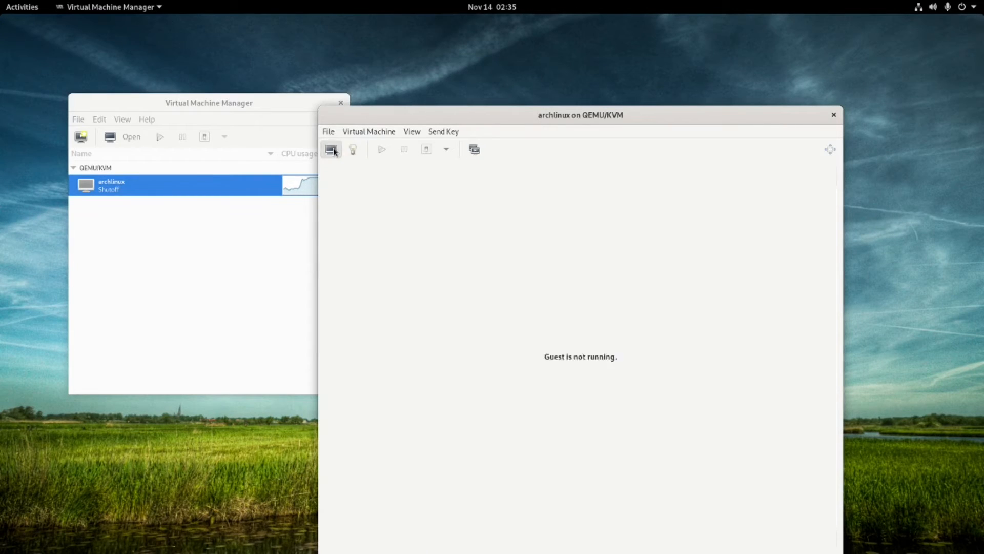
{"action": "left_click", "coordinate": [381, 149]}
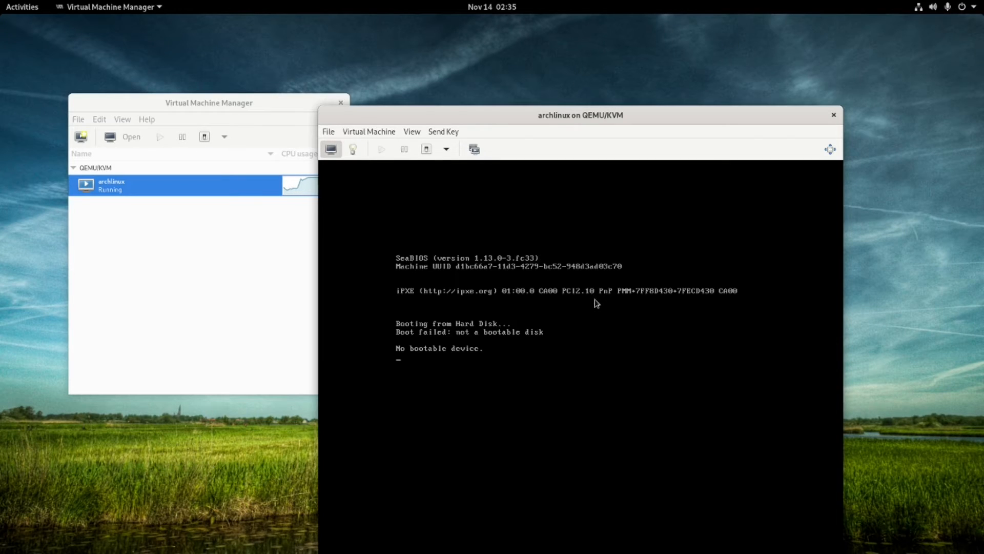
{"action": "left_click", "coordinate": [446, 151]}
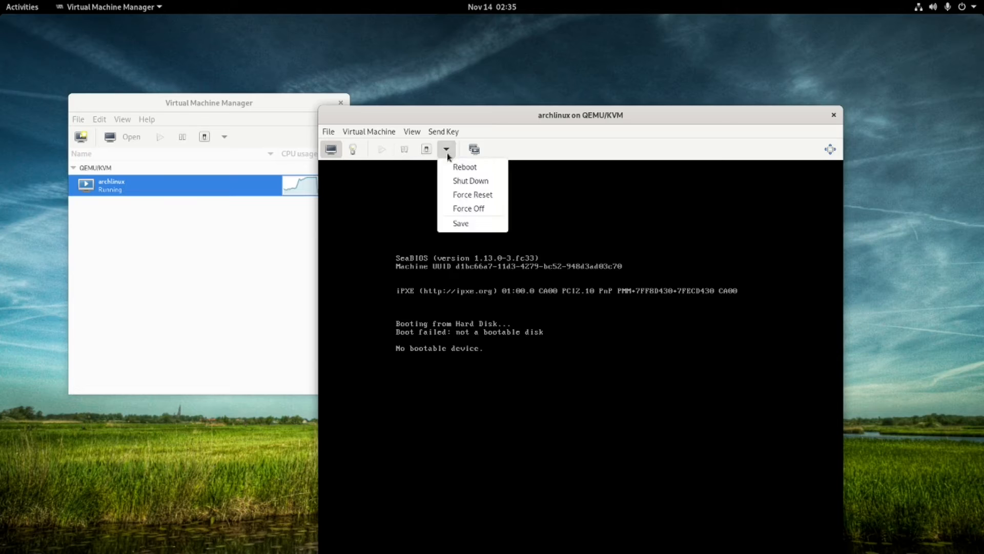
{"action": "left_click", "coordinate": [463, 168]}
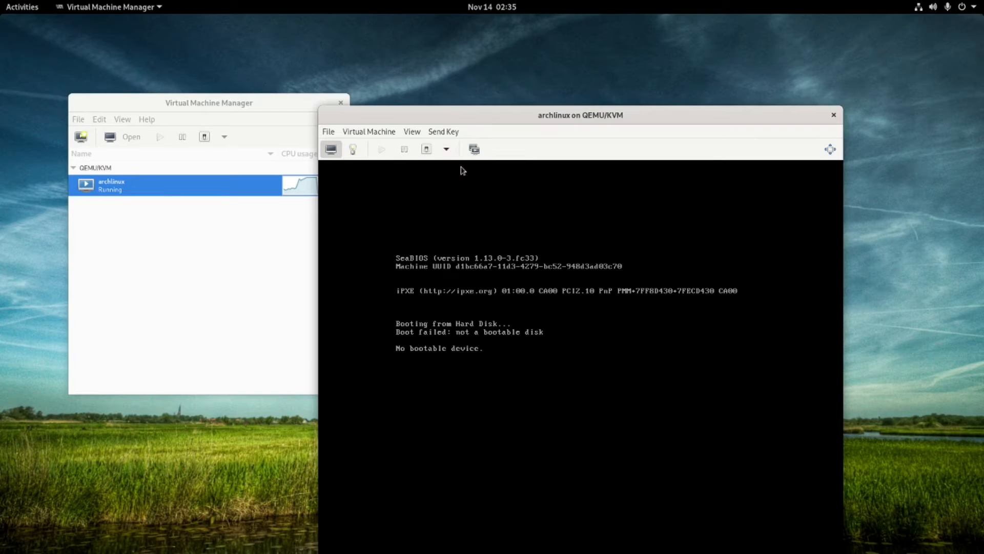
Inspect SATA CDROM 1's advanced options and VirtIO Disk 1, discarding the unapplied CD changes.
{"action": "left_click", "coordinate": [353, 150]}
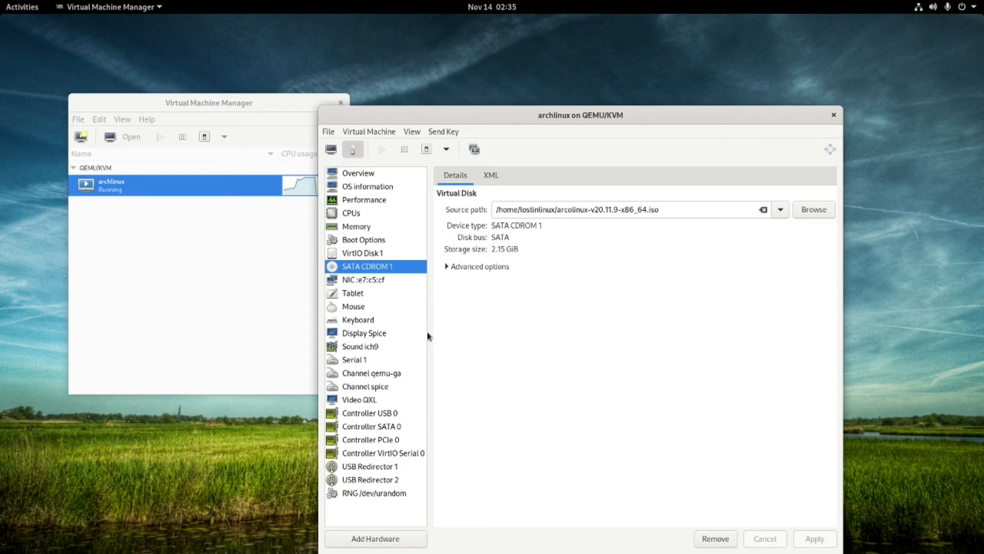
{"action": "left_click", "coordinate": [366, 256]}
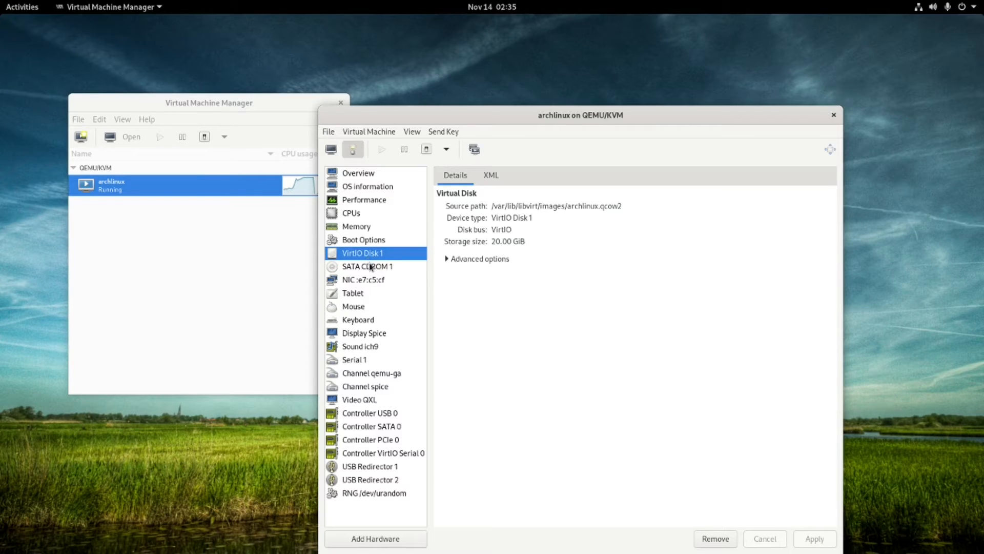
{"action": "left_click", "coordinate": [371, 266]}
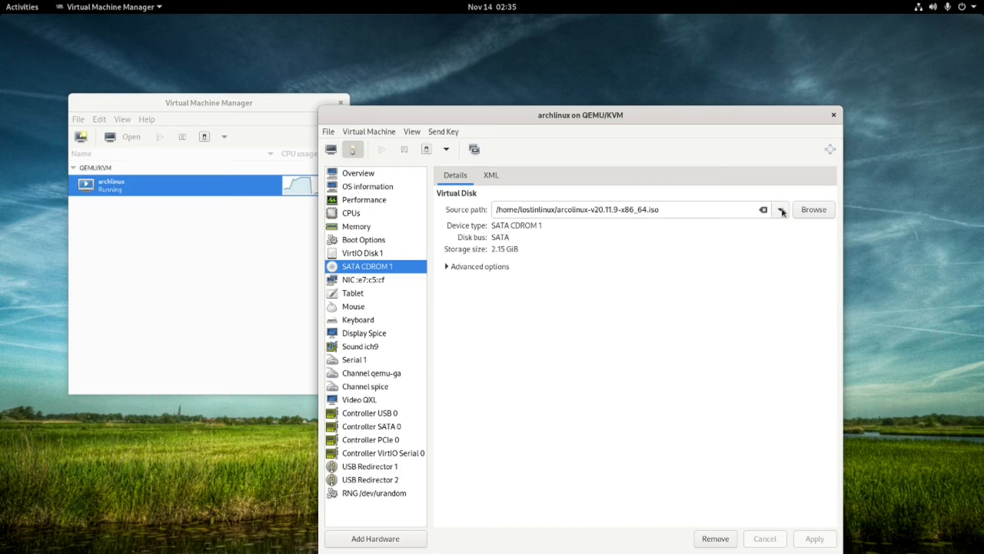
{"action": "left_click", "coordinate": [482, 267]}
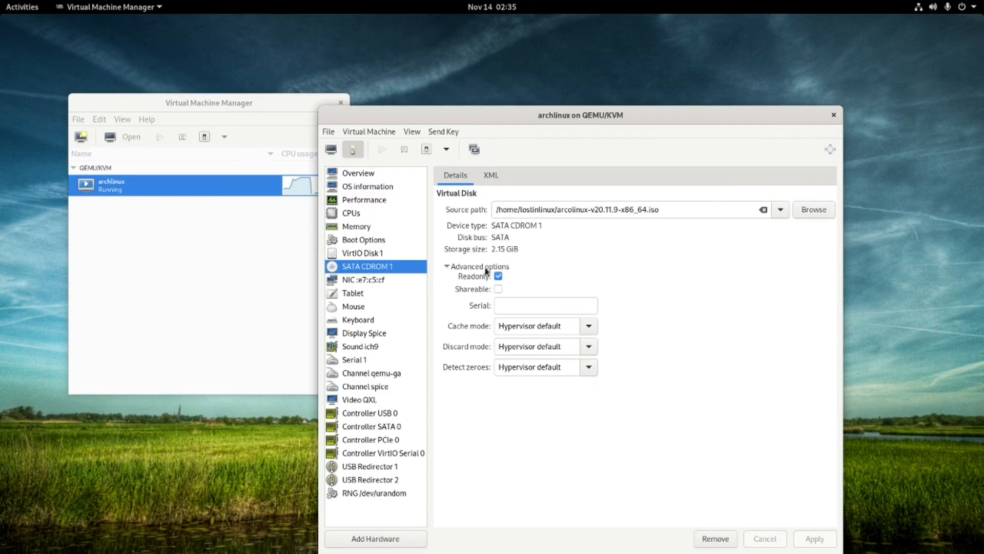
{"action": "left_click", "coordinate": [497, 290]}
{"action": "left_click", "coordinate": [498, 290]}
{"action": "left_click", "coordinate": [587, 326]}
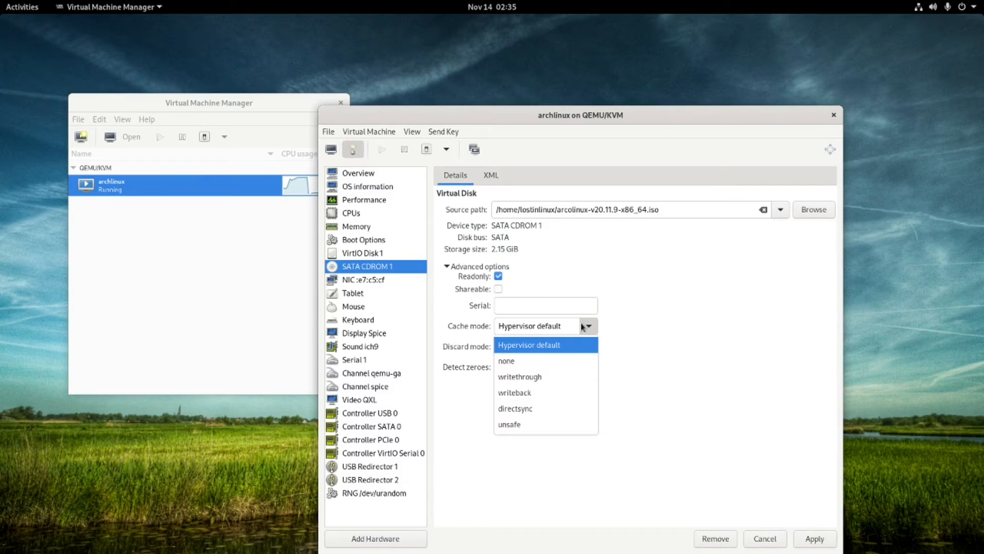
{"action": "left_click", "coordinate": [583, 327]}
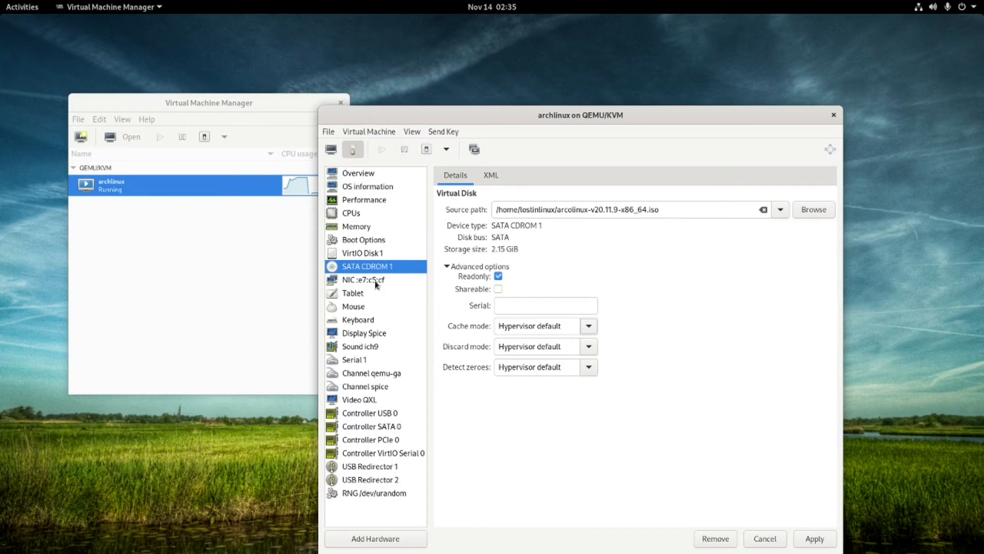
{"action": "left_click", "coordinate": [361, 278]}
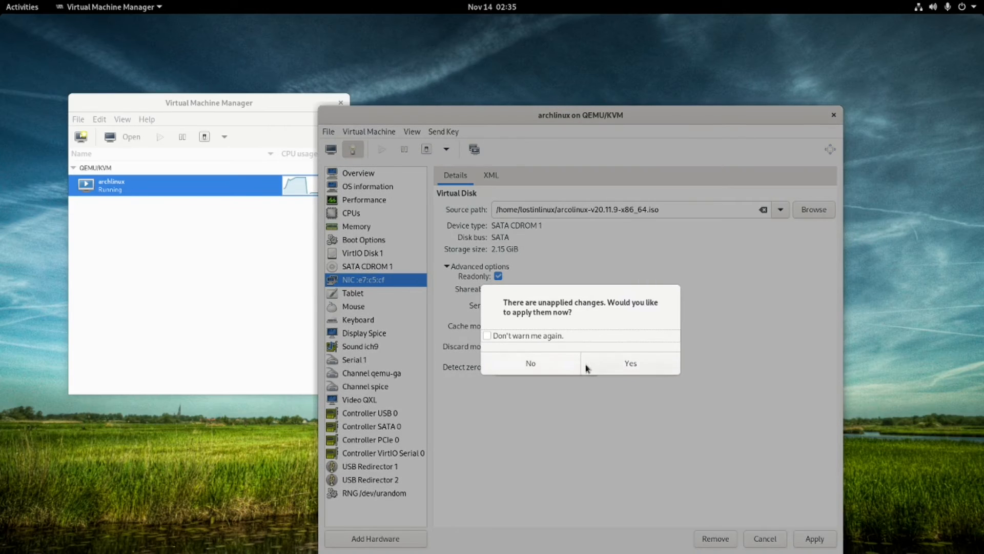
{"action": "left_click", "coordinate": [551, 367]}
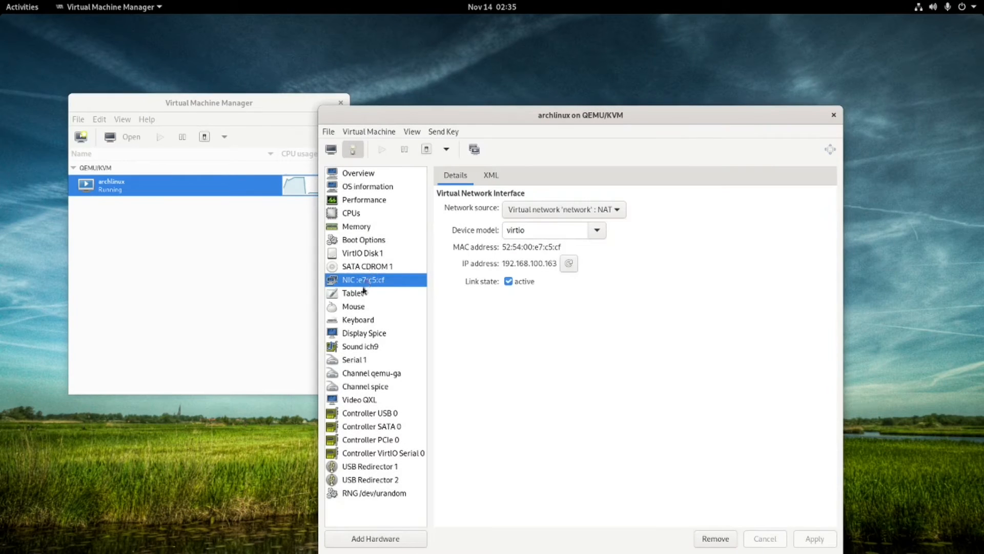
Review the disk, overview and OS details, then choose Force Off from the power menu.
{"action": "left_click", "coordinate": [362, 268]}
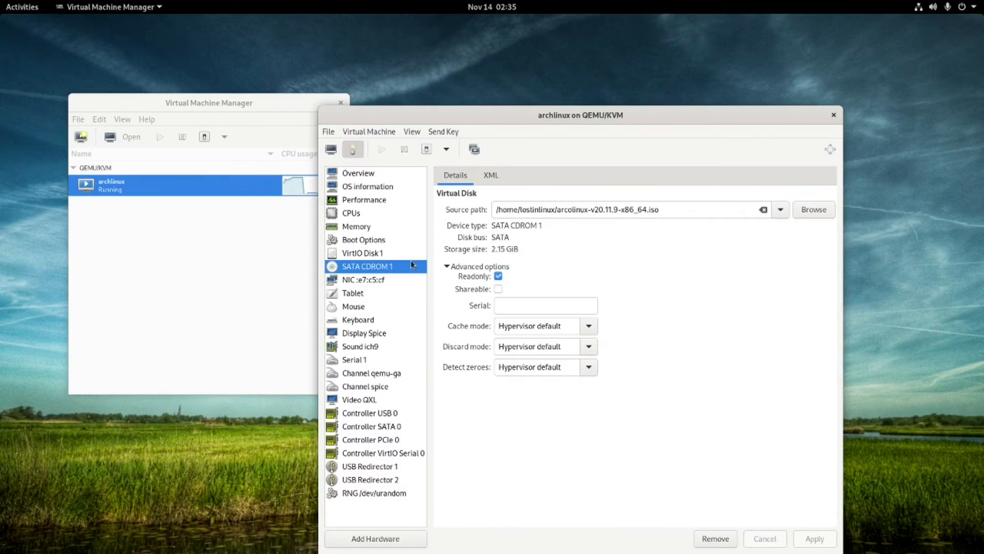
{"action": "left_click", "coordinate": [363, 255]}
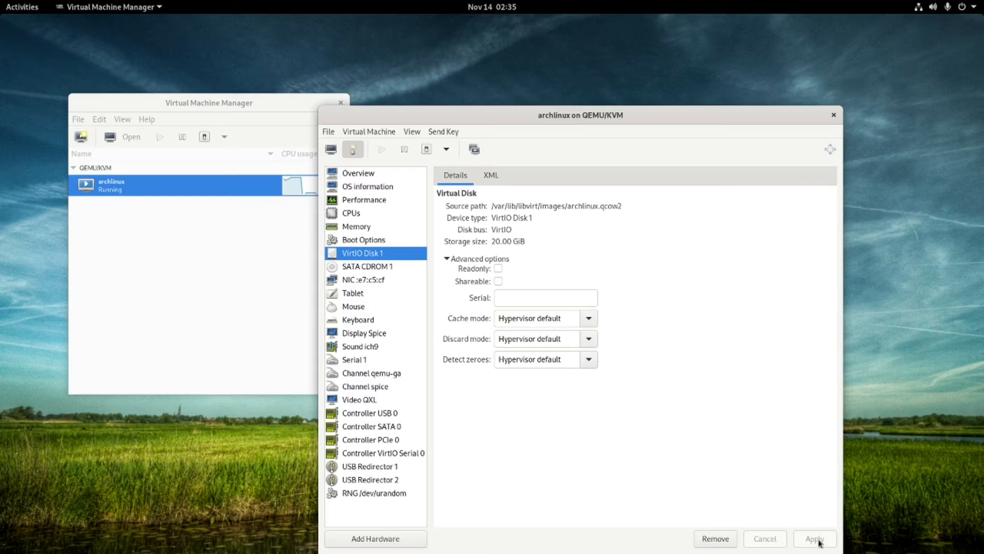
{"action": "left_click", "coordinate": [357, 176]}
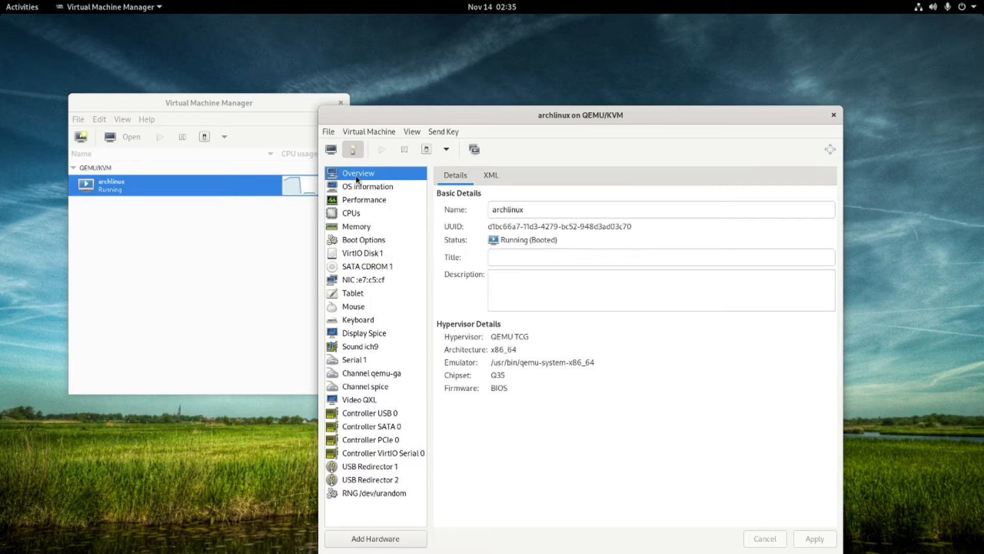
{"action": "left_click", "coordinate": [363, 191]}
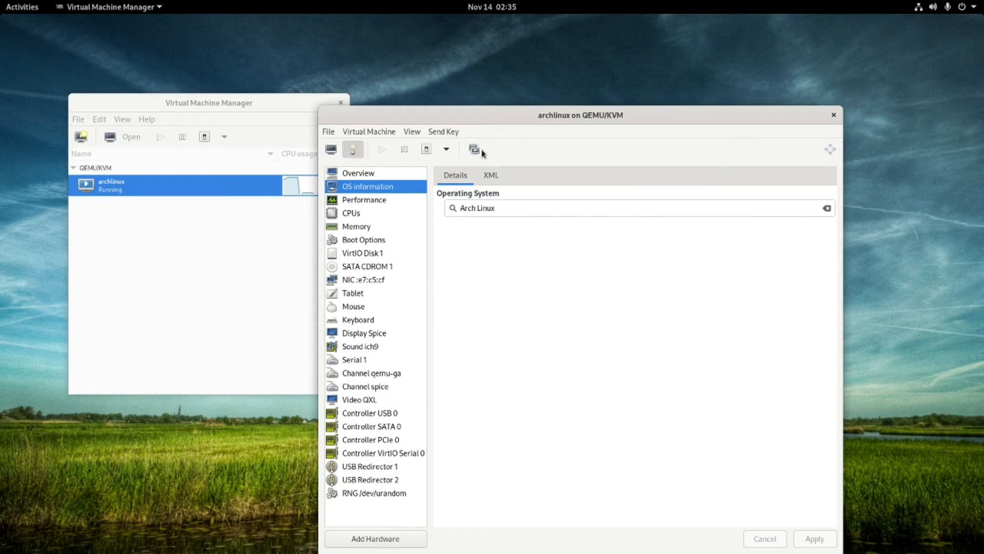
{"action": "left_click", "coordinate": [446, 152]}
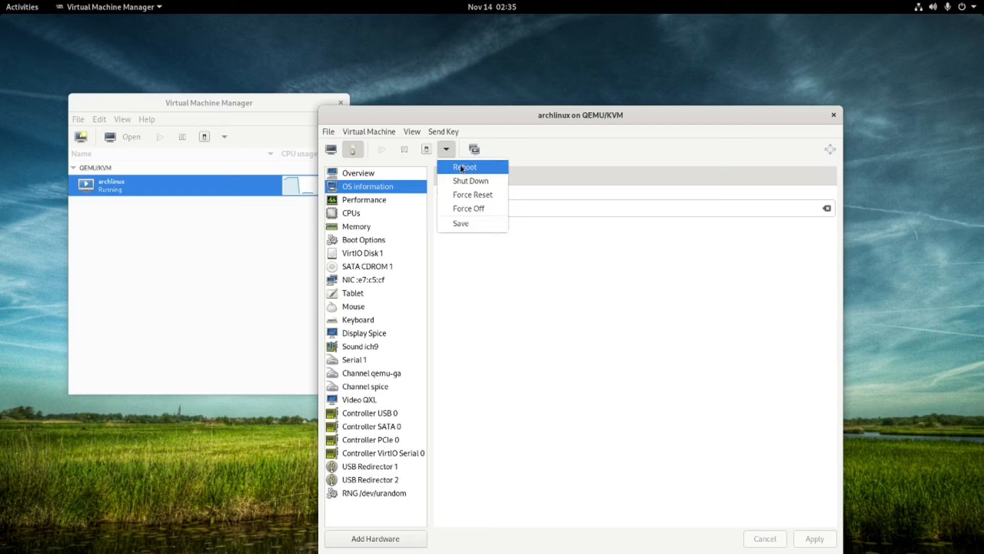
{"action": "left_click", "coordinate": [462, 182]}
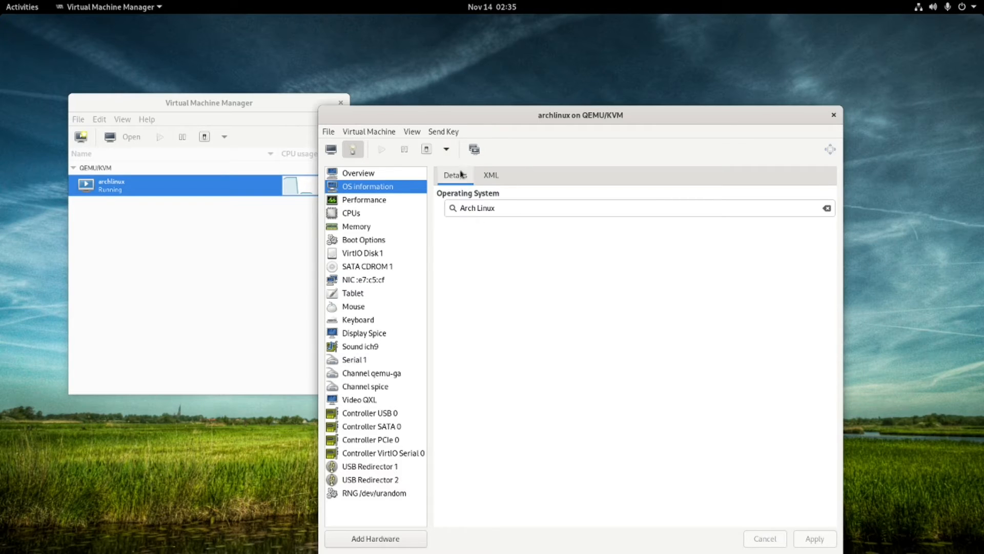
{"action": "left_click", "coordinate": [447, 150]}
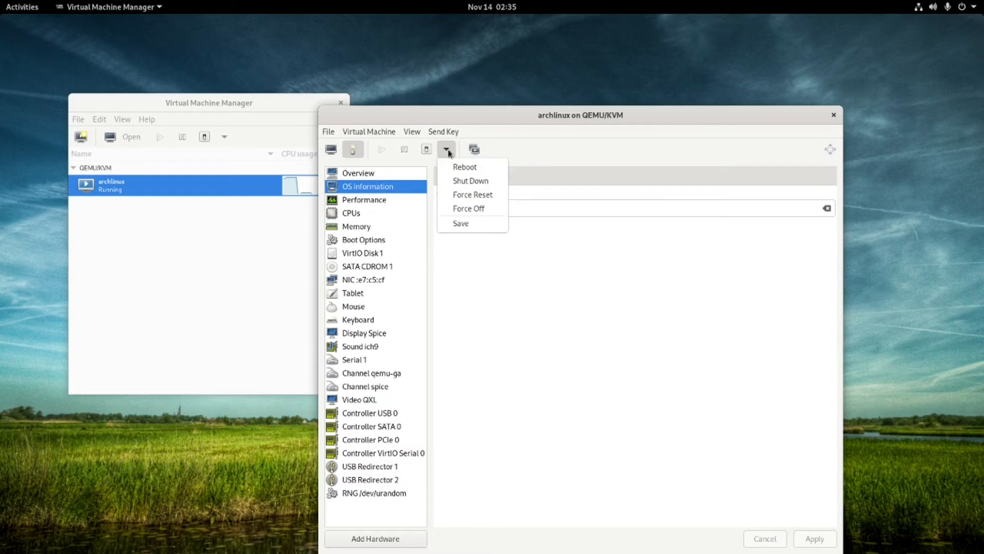
{"action": "left_click", "coordinate": [470, 209]}
Confirm Force Off, then power the archlinux VM back on from the console view.
{"action": "left_click", "coordinate": [617, 385]}
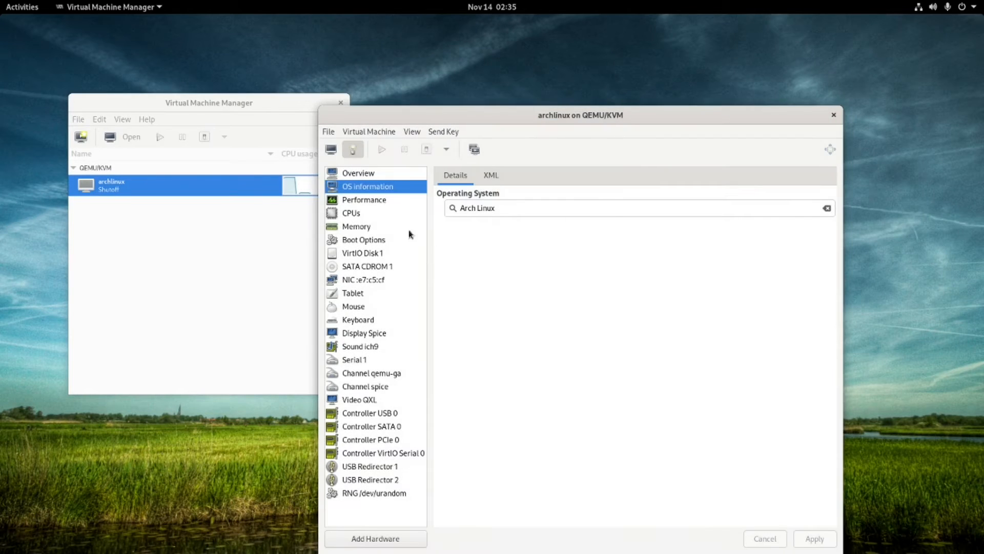
{"action": "left_click", "coordinate": [331, 150]}
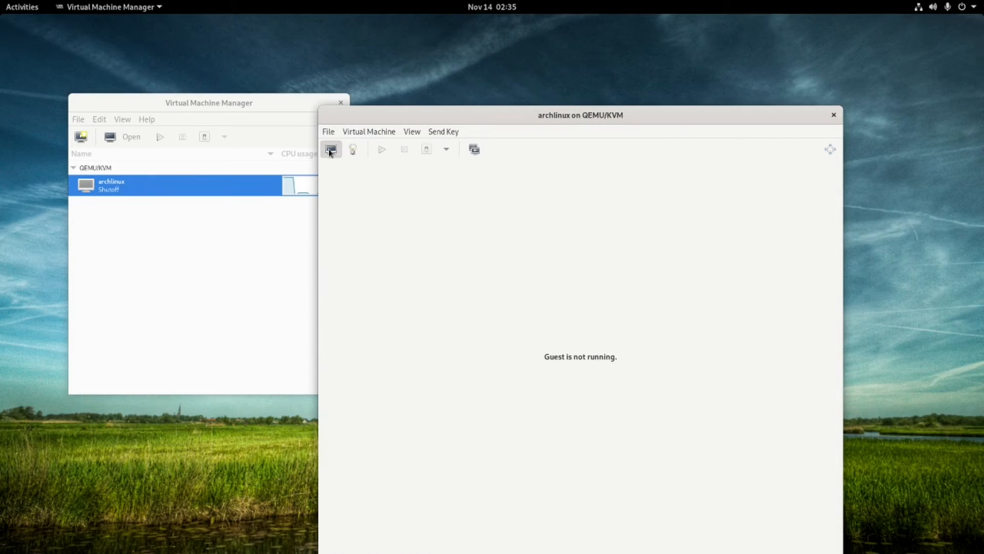
{"action": "left_click", "coordinate": [382, 150]}
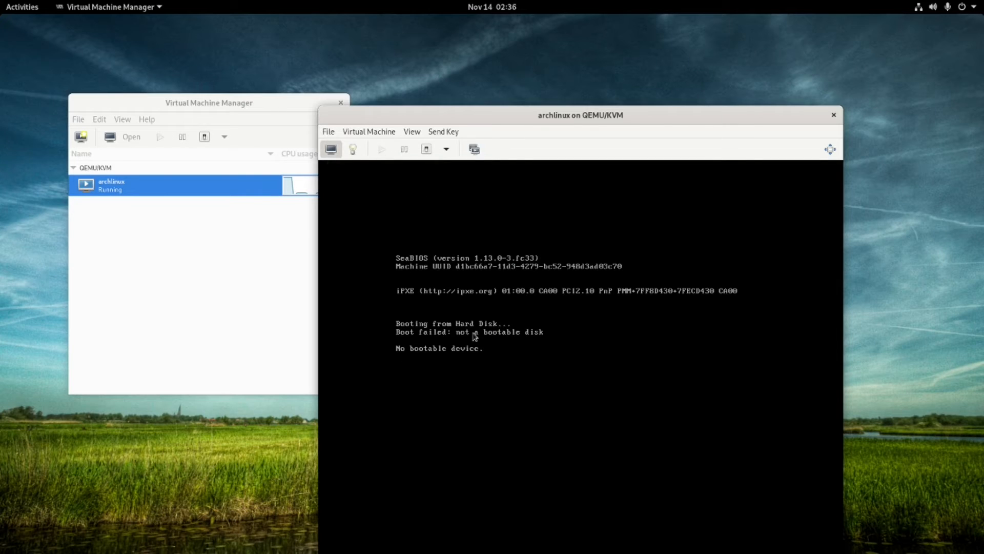
Enable SATA CDROM 1 in the VM's boot order and apply the change.
{"action": "left_click", "coordinate": [352, 150]}
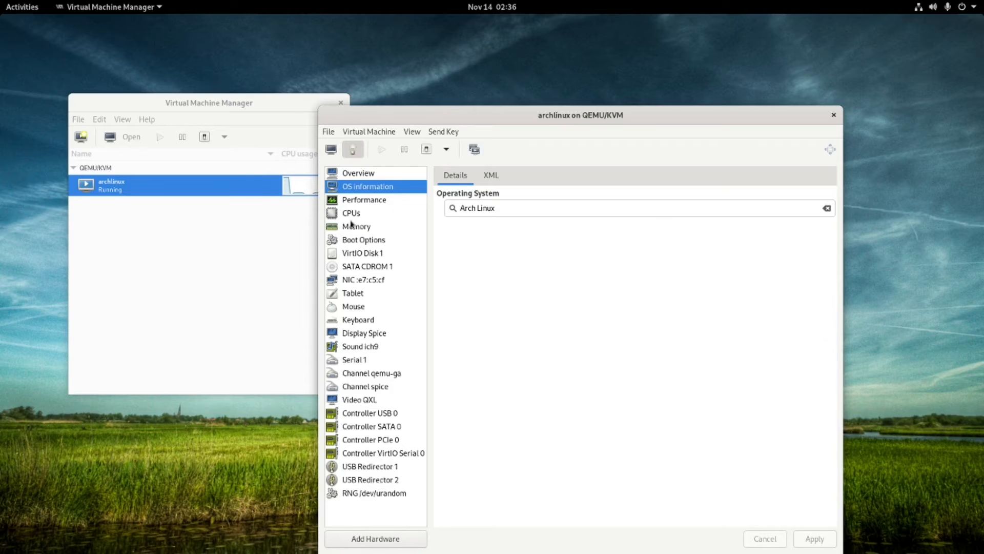
{"action": "left_click", "coordinate": [373, 253]}
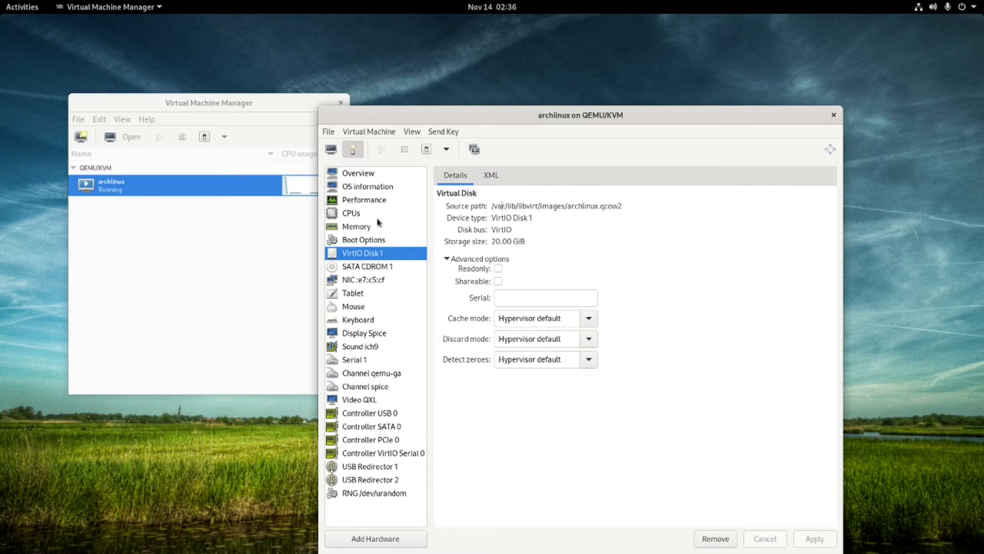
{"action": "left_click", "coordinate": [374, 245]}
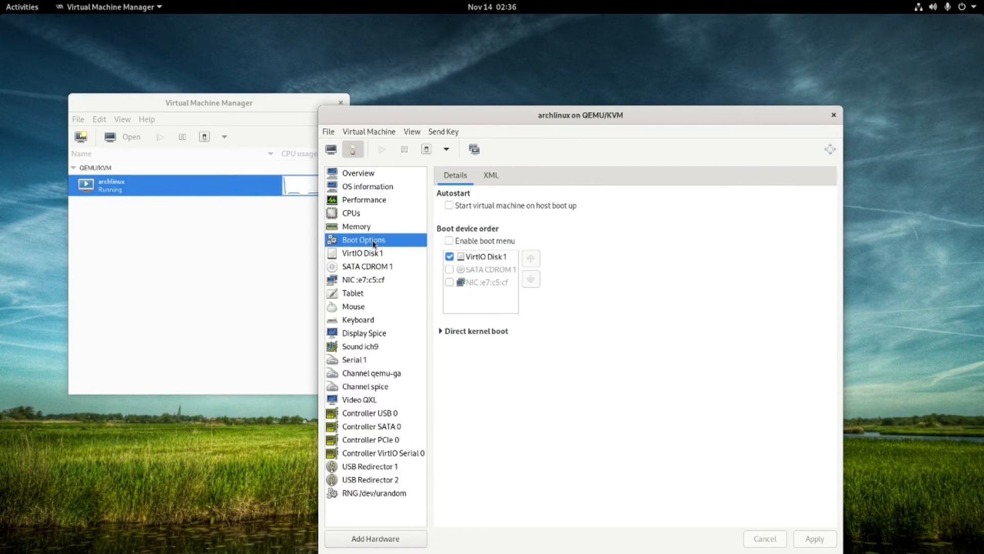
{"action": "left_click", "coordinate": [449, 269]}
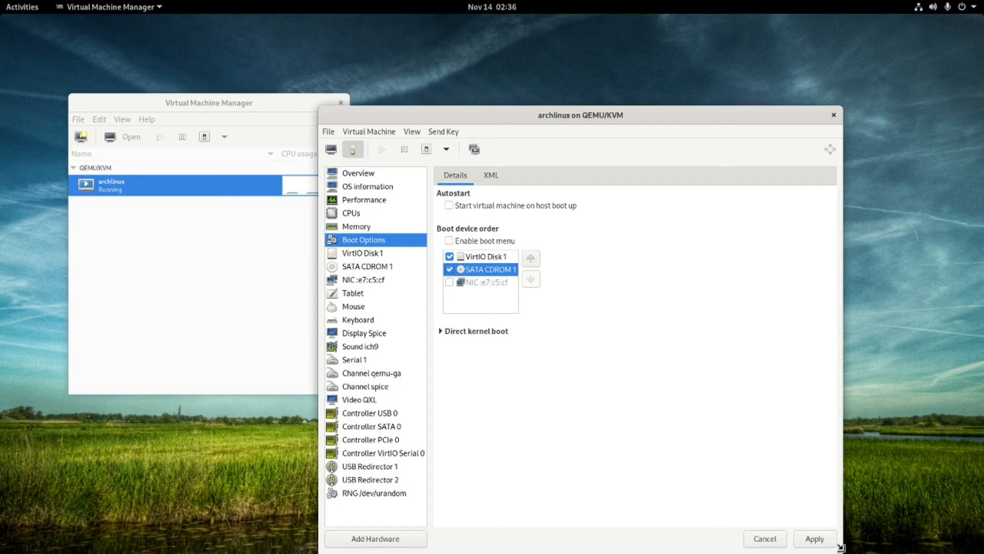
{"action": "left_click", "coordinate": [810, 540]}
{"action": "left_click", "coordinate": [565, 373]}
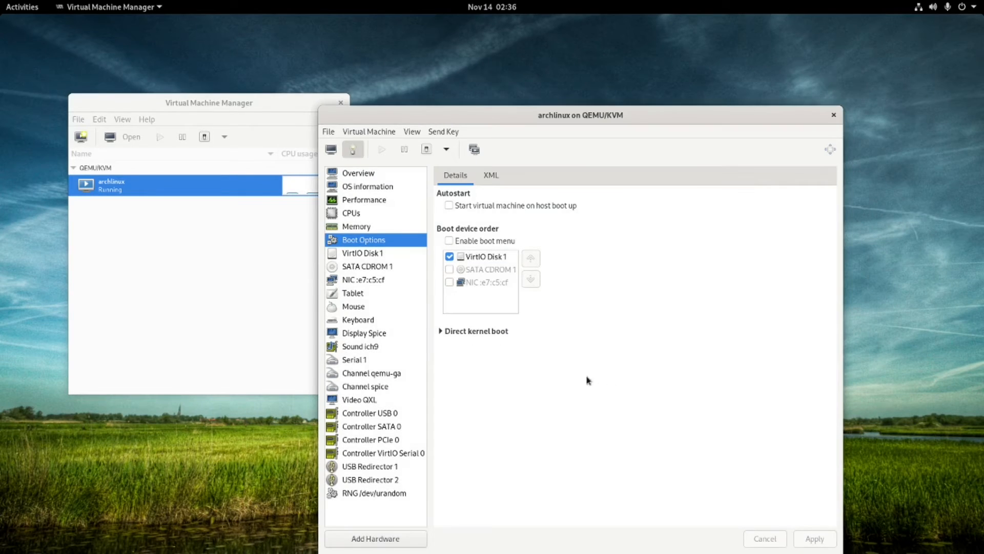
Force the guest off, re-tick SATA CDROM 1 in the boot order, and return to the console.
{"action": "left_click", "coordinate": [369, 132]}
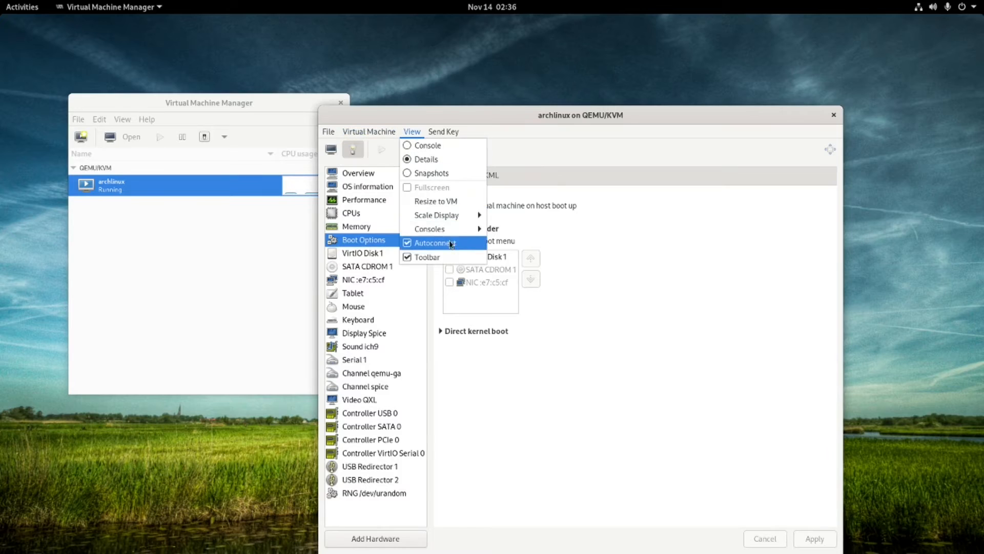
{"action": "left_click", "coordinate": [607, 166]}
{"action": "left_click", "coordinate": [446, 149]}
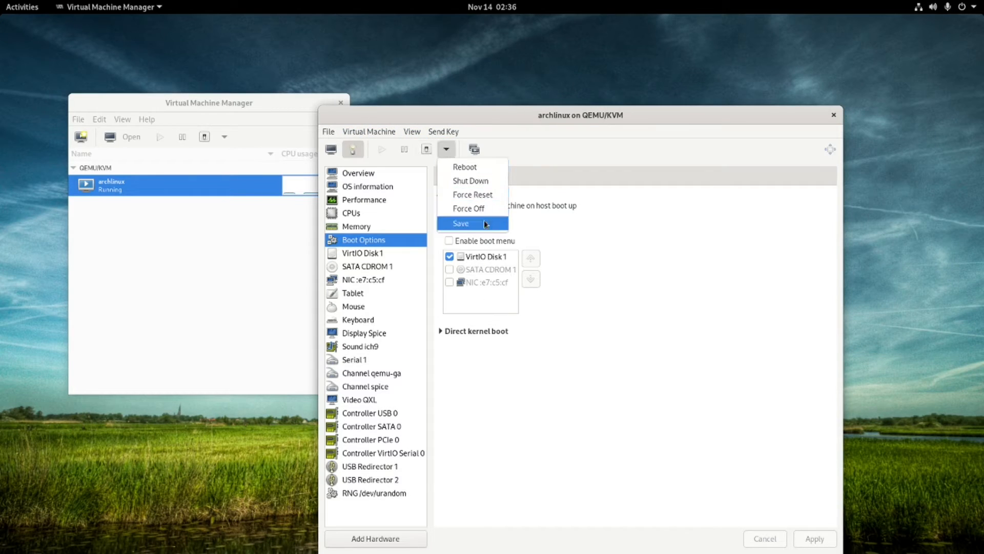
{"action": "left_click", "coordinate": [486, 205]}
{"action": "left_click", "coordinate": [642, 386]}
{"action": "left_click", "coordinate": [450, 270]}
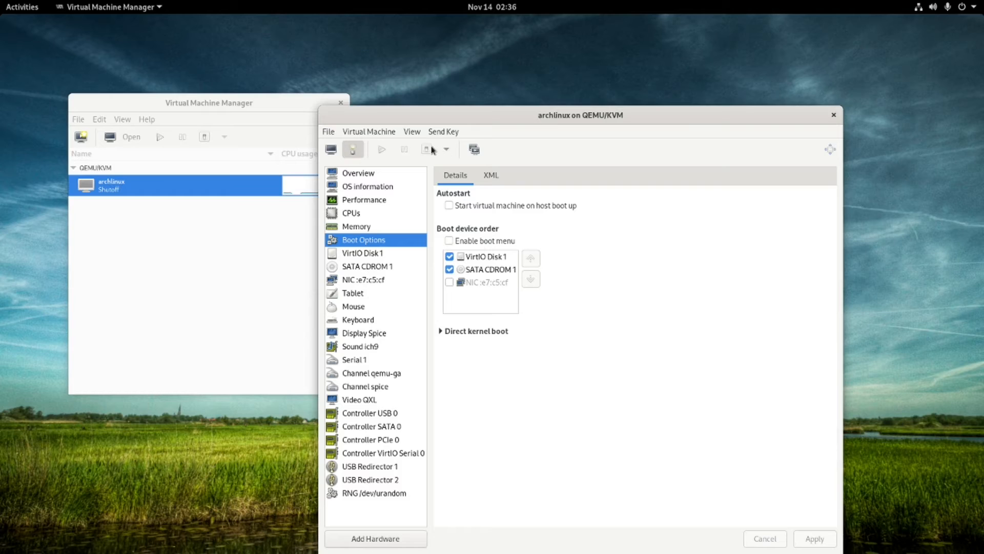
{"action": "left_click", "coordinate": [331, 149]}
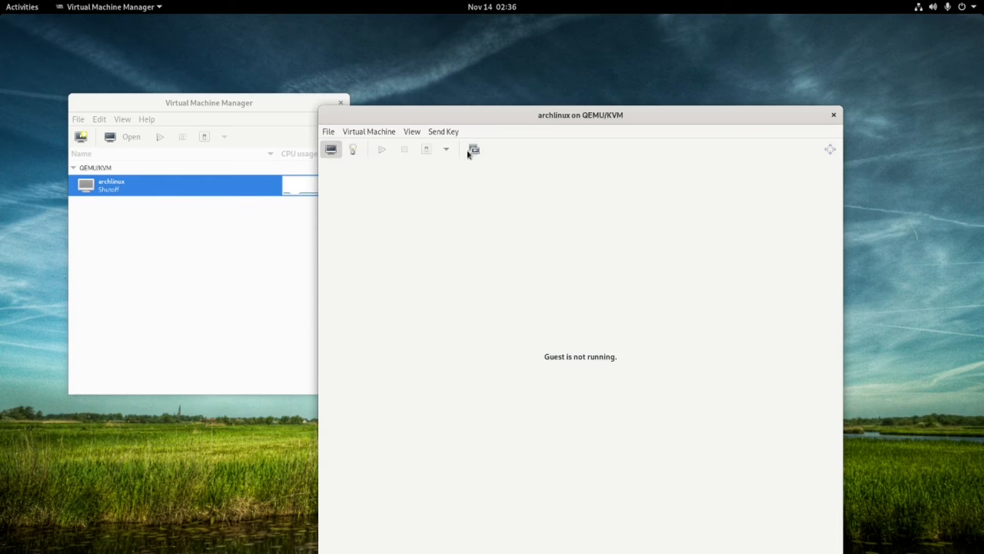
Run the archlinux guest so it boots the ArcoLinux ISO into the live desktop.
{"action": "left_click", "coordinate": [384, 149]}
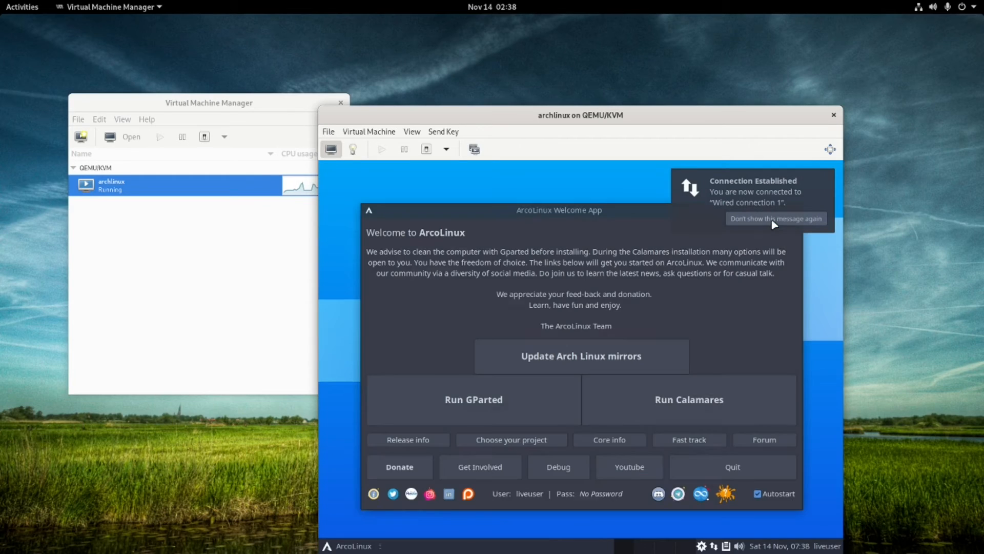
Dismiss the network notification, move the Welcome App window, and launch Calamares from it.
{"action": "left_click", "coordinate": [772, 222]}
{"action": "left_click", "coordinate": [663, 404]}
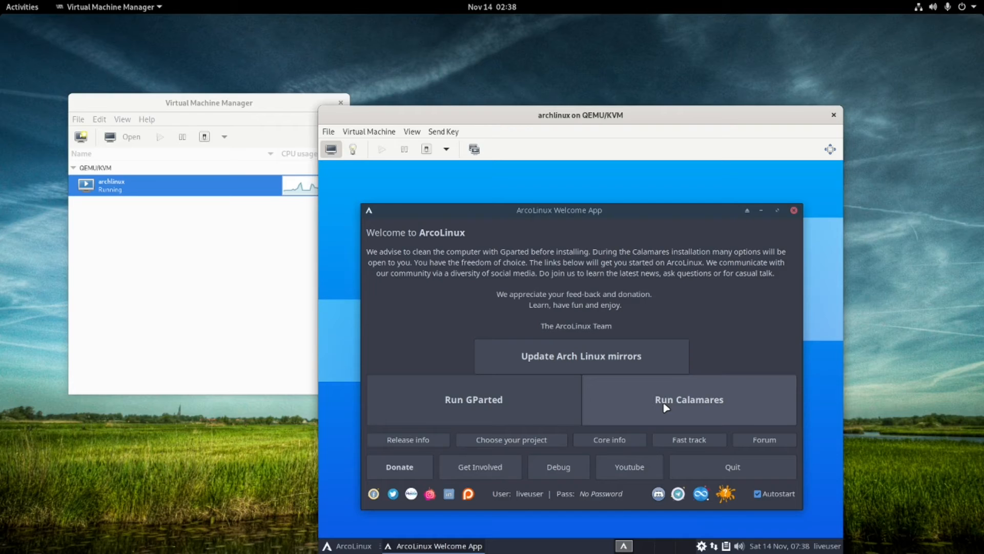
{"action": "left_click_drag", "start_coordinate": [641, 204], "coordinate": [625, 176]}
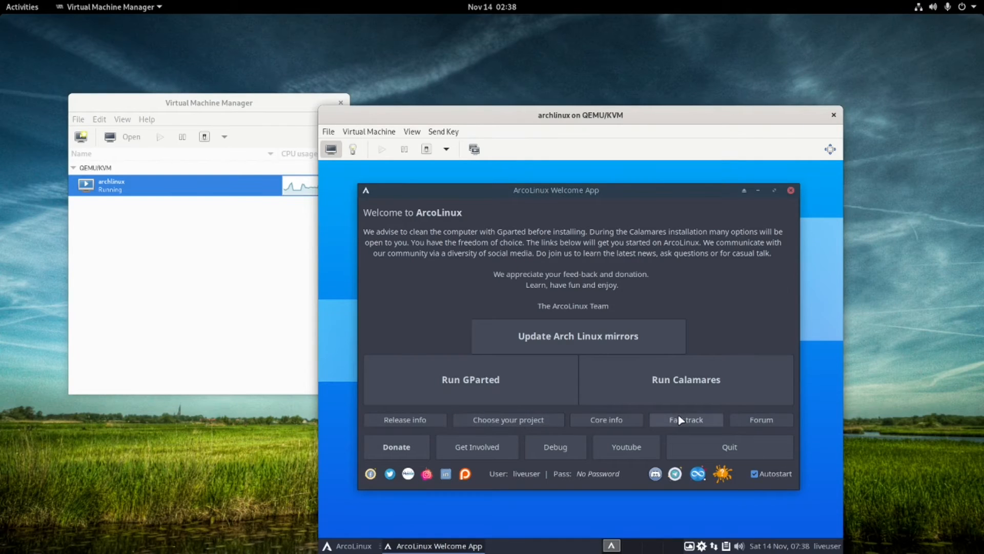
{"action": "left_click", "coordinate": [640, 382]}
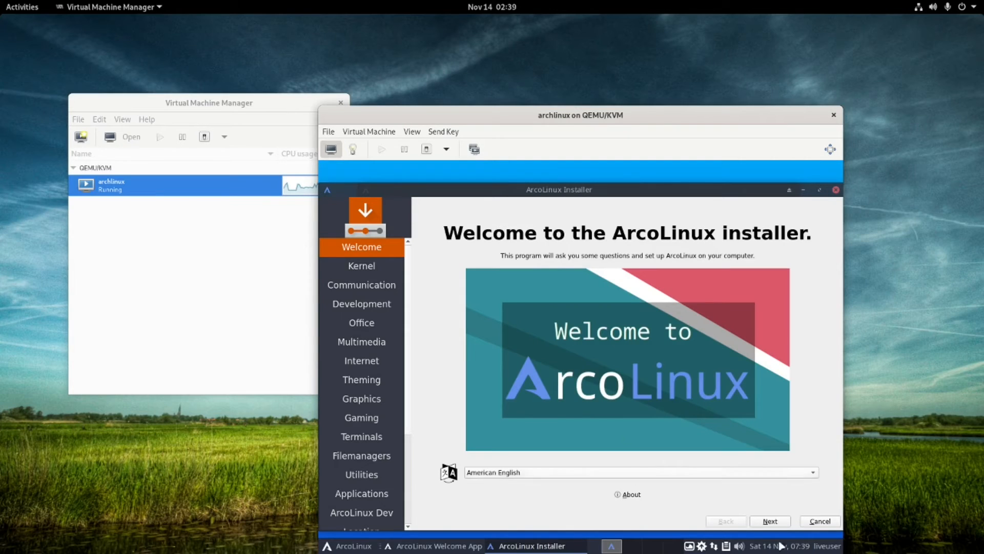
Add Amd-ucode on the Kernel page and skip the communication through multimedia pages.
{"action": "left_click", "coordinate": [773, 521]}
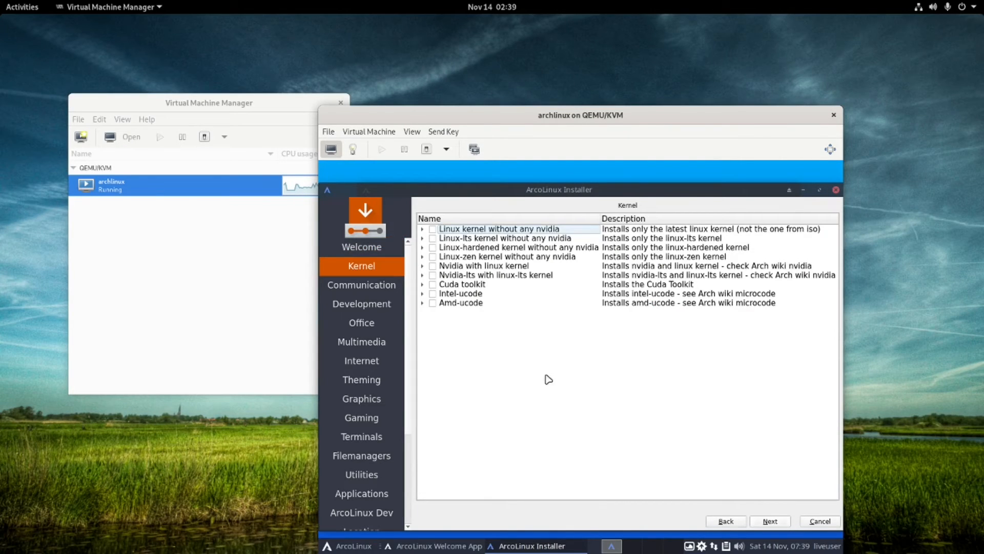
{"action": "left_click", "coordinate": [433, 303]}
{"action": "left_click", "coordinate": [766, 522]}
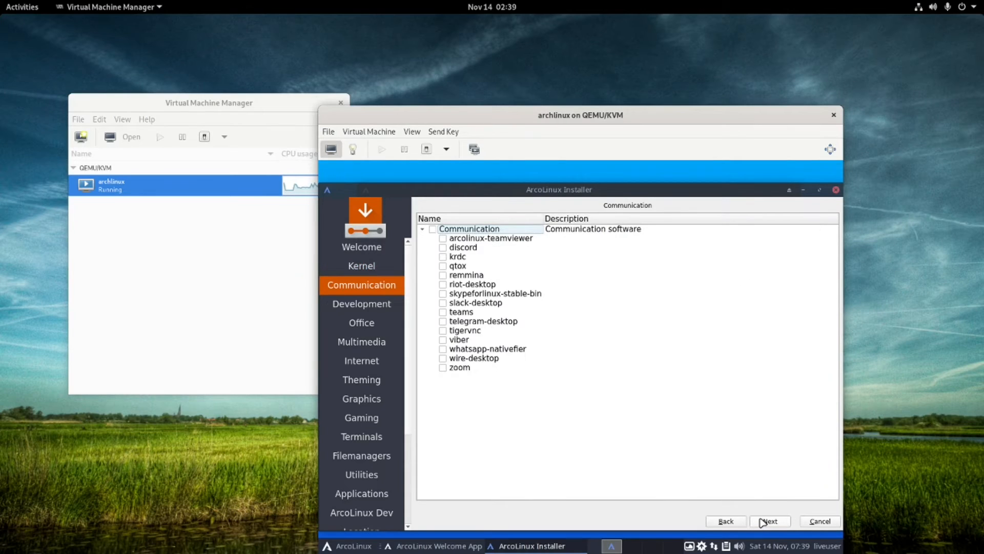
{"action": "left_click", "coordinate": [763, 523]}
{"action": "left_click", "coordinate": [763, 522]}
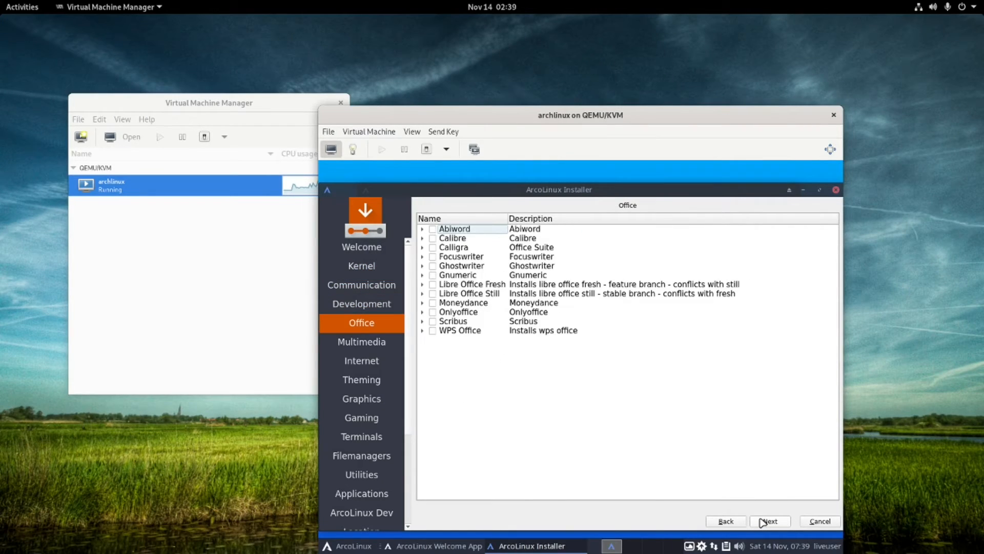
{"action": "left_click", "coordinate": [761, 522]}
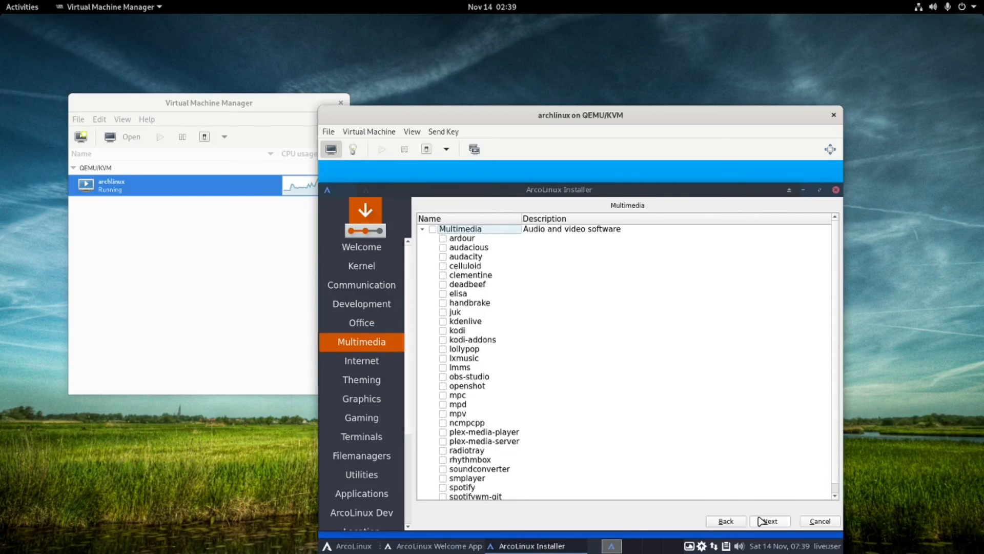
{"action": "scroll", "coordinate": [538, 365], "scroll_direction": "down", "scroll_amount": 1}
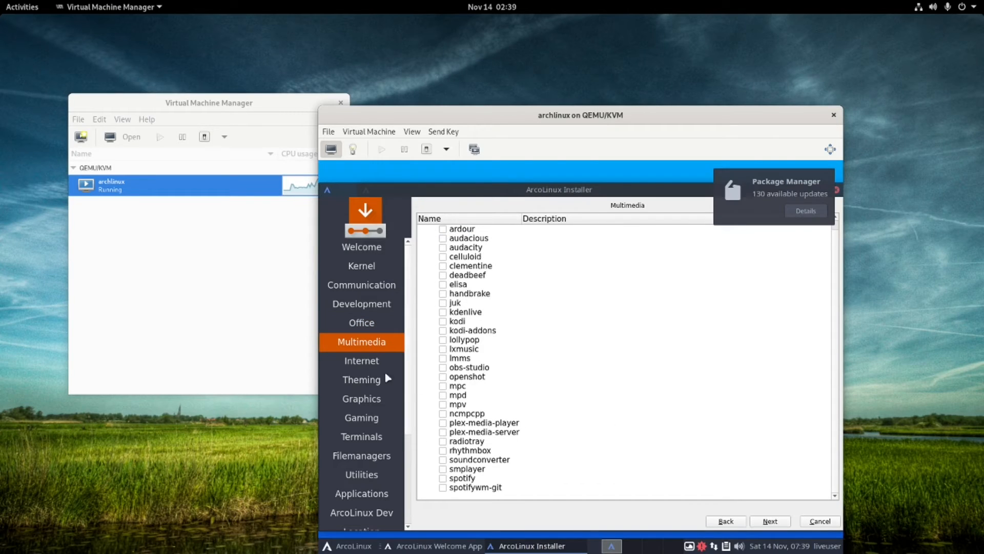
Continue past internet, theming, graphics and gaming, and add terminator on the Terminals page.
{"action": "left_click", "coordinate": [771, 522]}
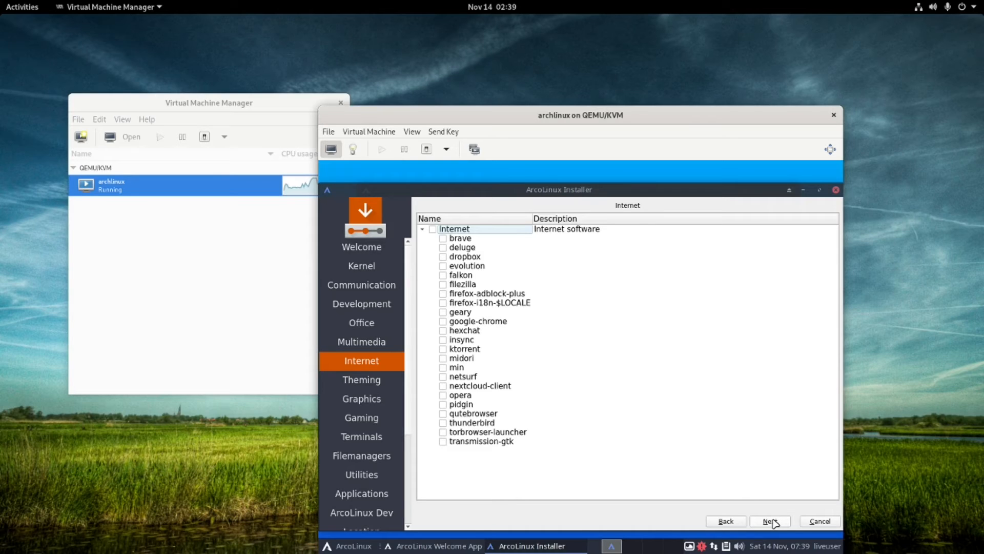
{"action": "left_click", "coordinate": [771, 521]}
{"action": "left_click", "coordinate": [773, 522]}
{"action": "left_click", "coordinate": [770, 521]}
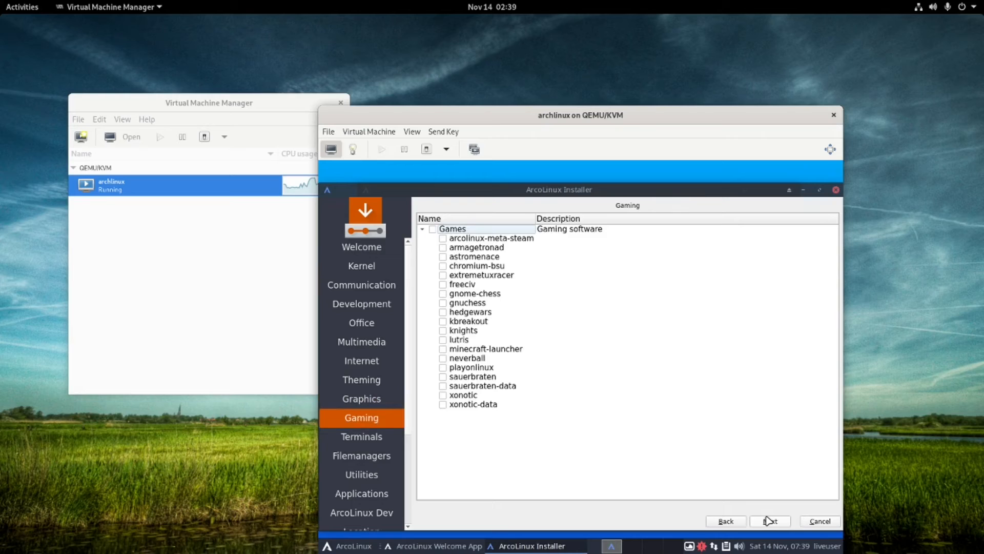
{"action": "left_click", "coordinate": [768, 520]}
{"action": "left_click", "coordinate": [765, 519]}
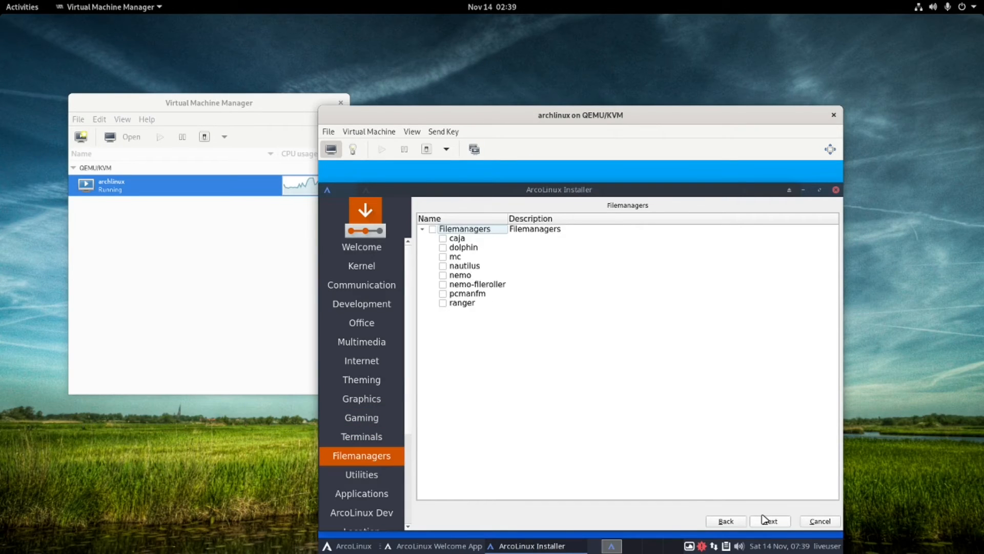
{"action": "left_click", "coordinate": [726, 520]}
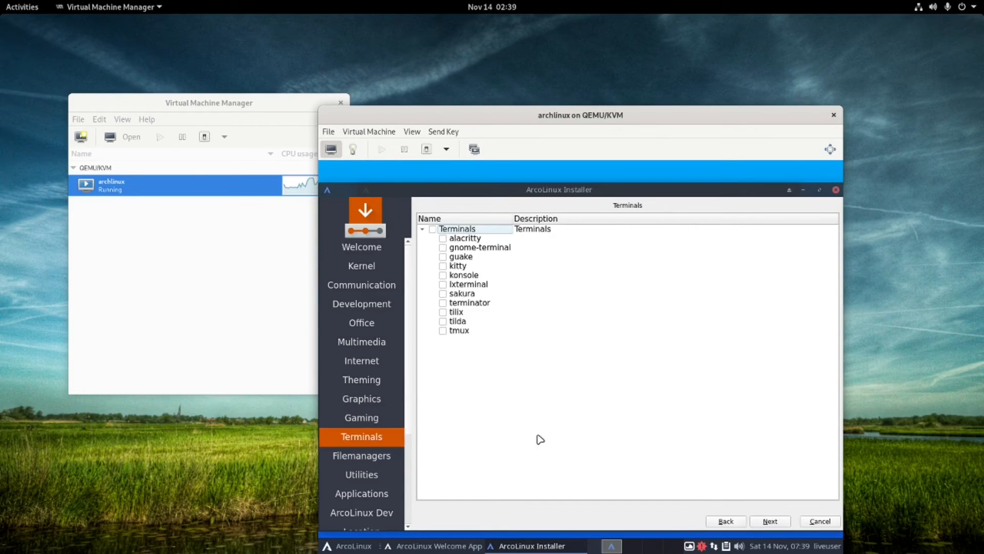
{"action": "left_click", "coordinate": [443, 303]}
{"action": "left_click", "coordinate": [769, 521]}
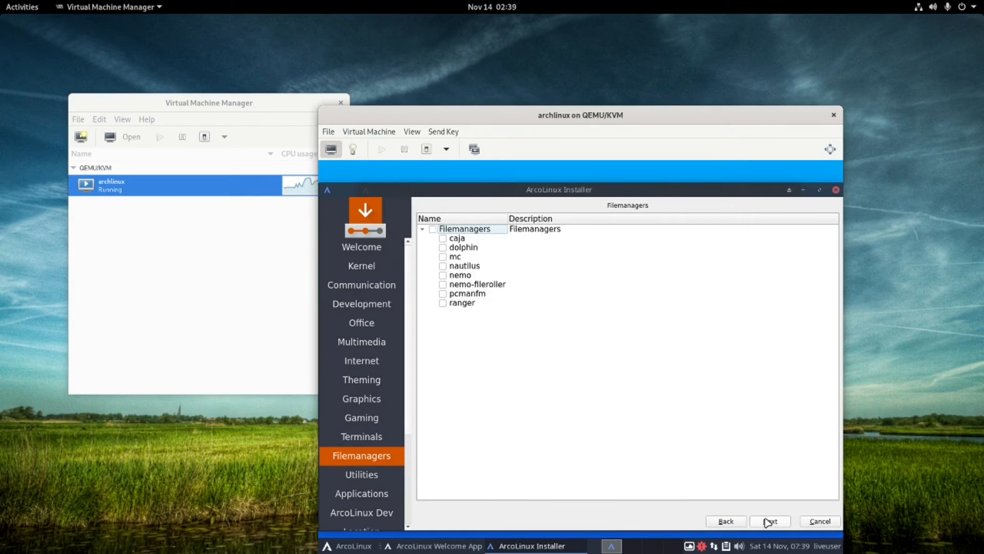
Advance through utilities, applications, ArcoLinux Dev and location to the keyboard layout page.
{"action": "left_click", "coordinate": [769, 521]}
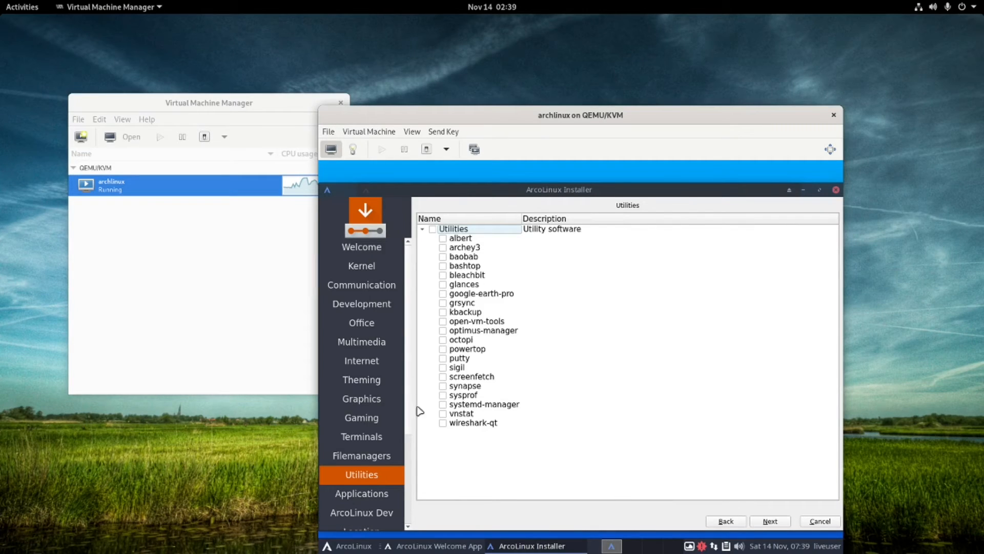
{"action": "left_click", "coordinate": [770, 522]}
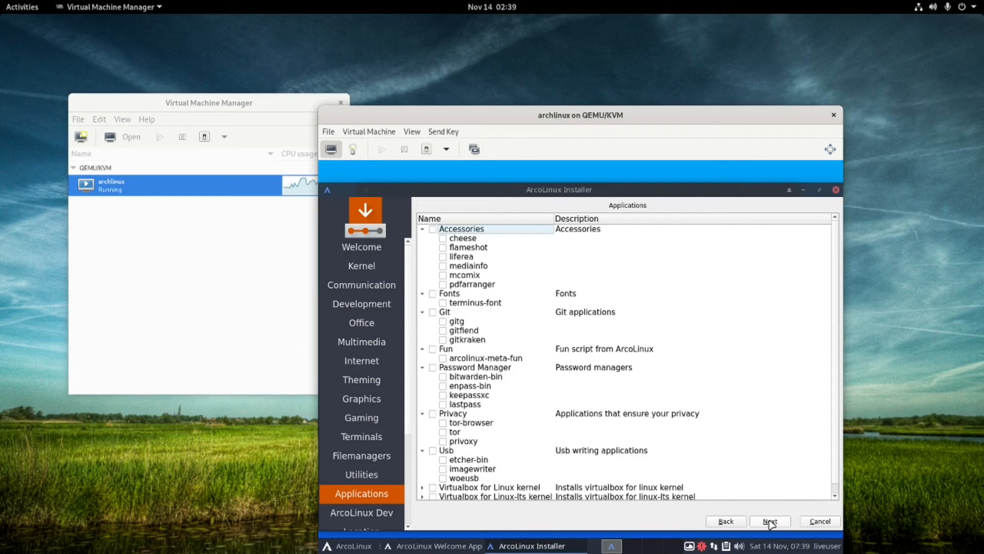
{"action": "left_click", "coordinate": [770, 522]}
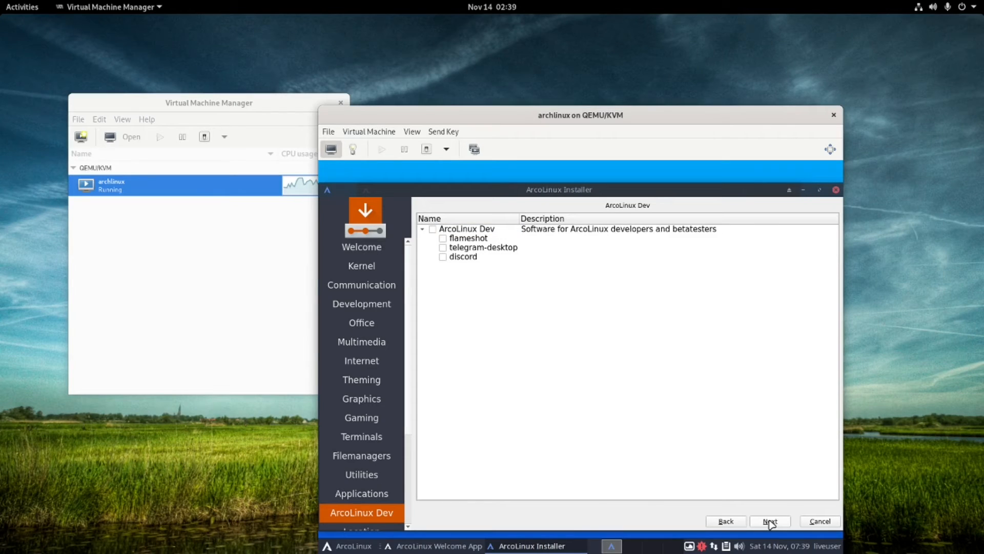
{"action": "left_click", "coordinate": [771, 522]}
{"action": "left_click", "coordinate": [770, 522]}
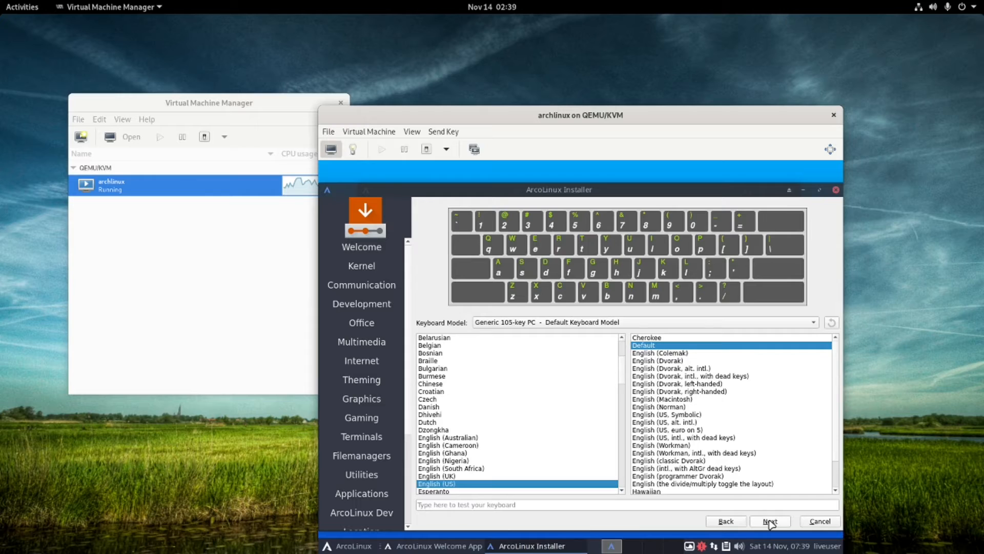
Keep the English (US) layout, choose Erase disk with Swap (no Hibernate), and continue.
{"action": "left_click", "coordinate": [771, 522]}
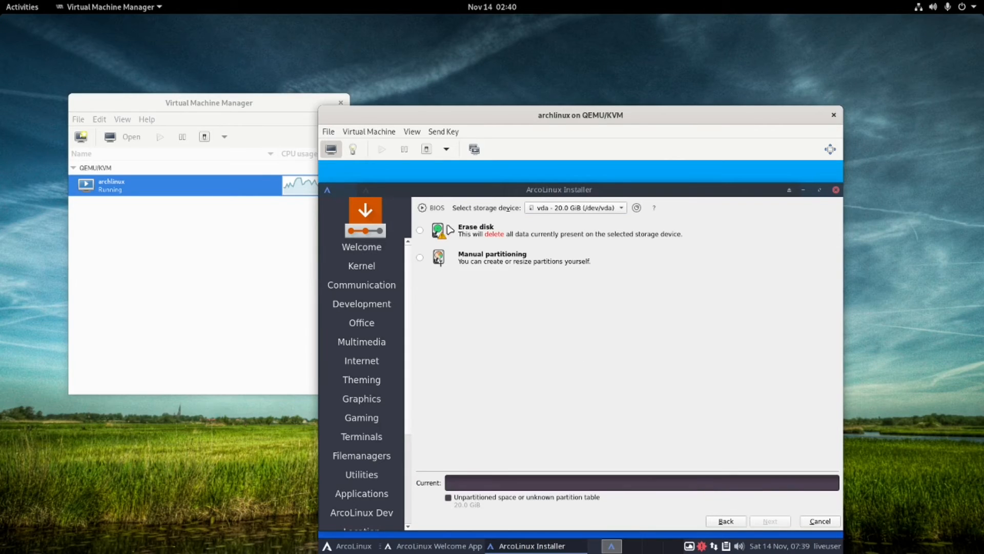
{"action": "left_click", "coordinate": [420, 232]}
{"action": "left_click", "coordinate": [518, 260]}
{"action": "left_click", "coordinate": [507, 270]}
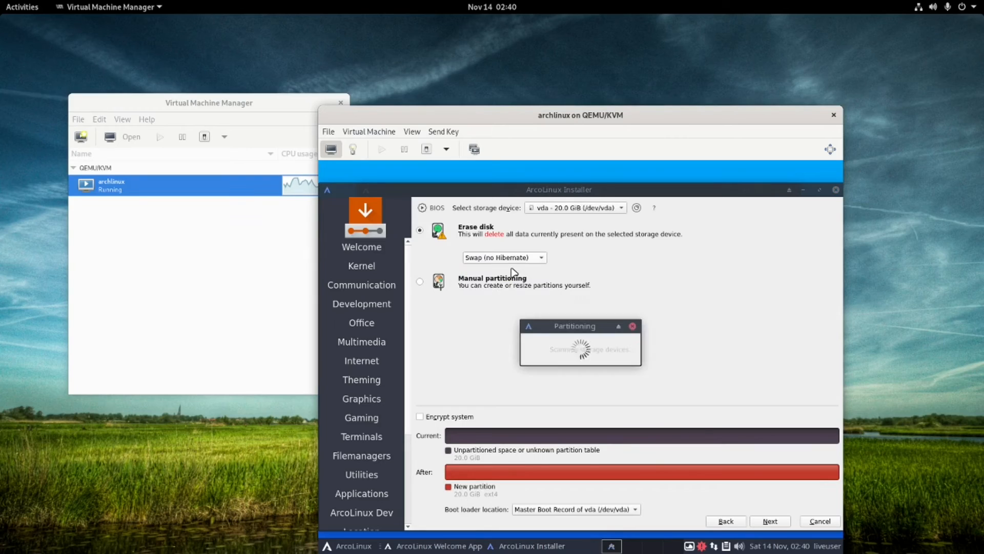
{"action": "left_click", "coordinate": [770, 521]}
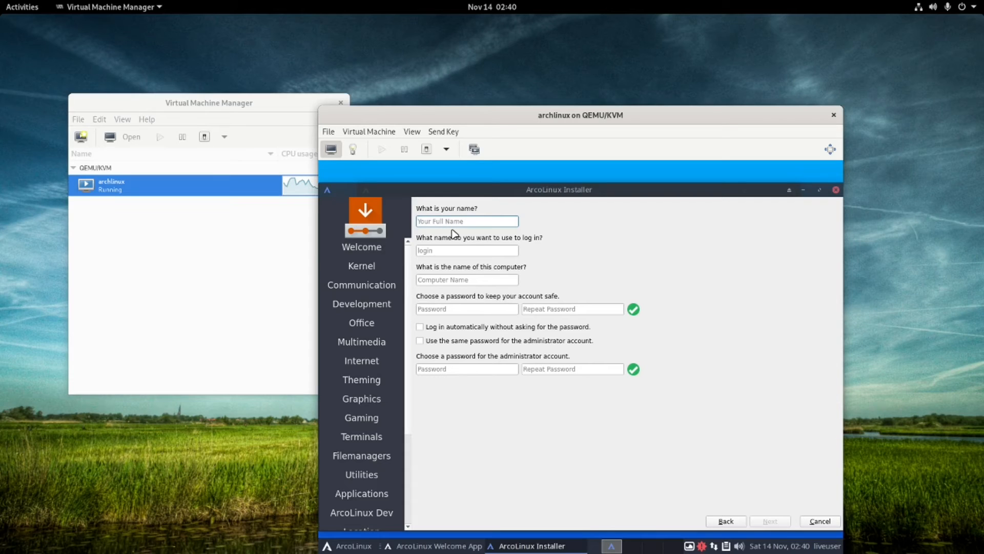
Fill in the account name field and enter the user's password.
{"action": "type", "text": "l"}
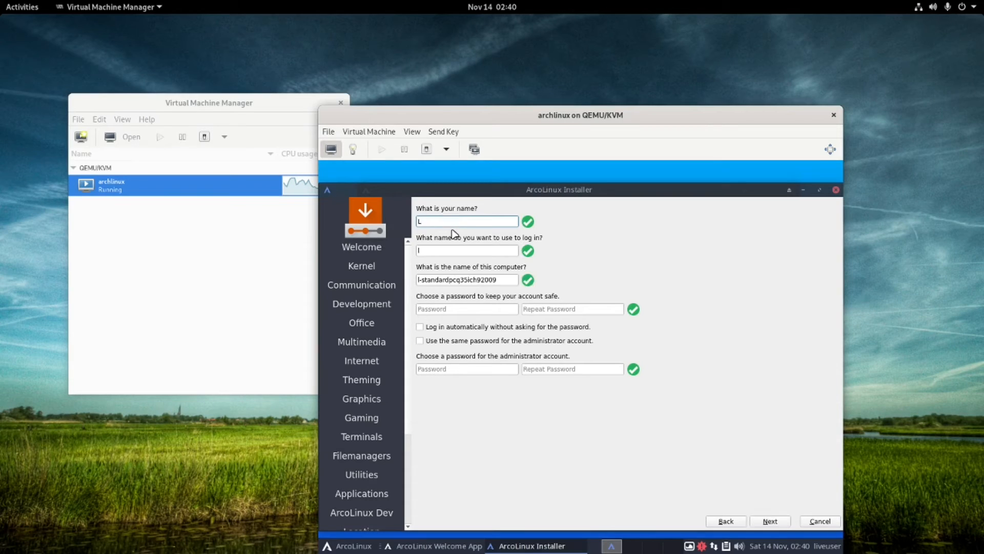
{"action": "type", "text": "ostinelectronics"}
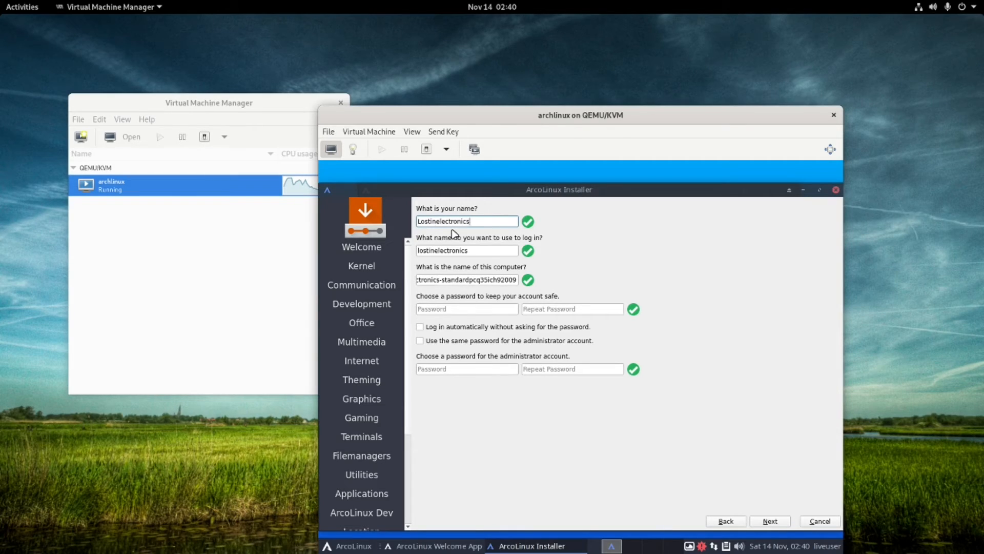
{"action": "left_click", "coordinate": [457, 308]}
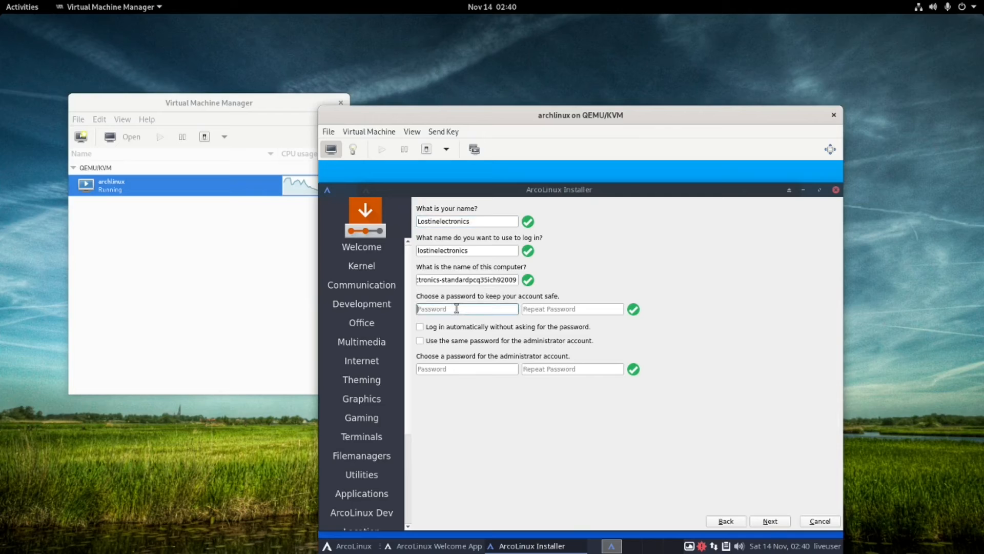
{"action": "type", "text": "****"}
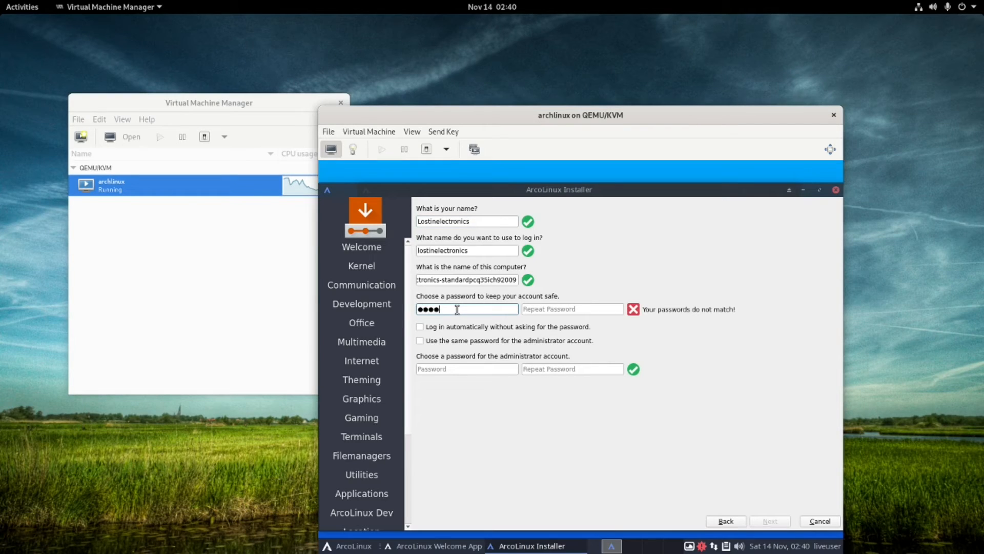
{"action": "type", "text": "****"}
Repeat the password, reuse it for the administrator account, and continue to the summary.
{"action": "key", "text": "Tab"}
{"action": "type", "text": "****"}
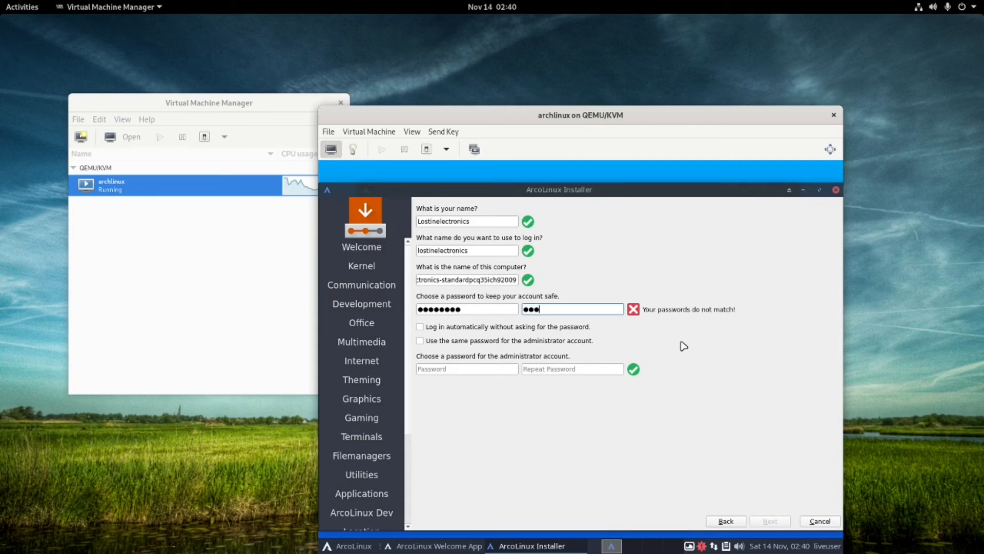
{"action": "type", "text": "****"}
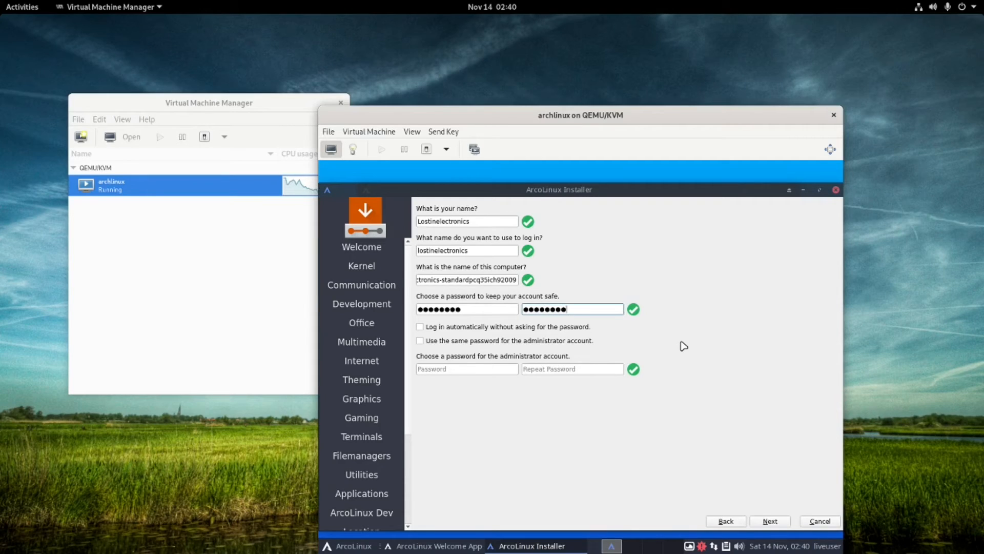
{"action": "left_click", "coordinate": [421, 341]}
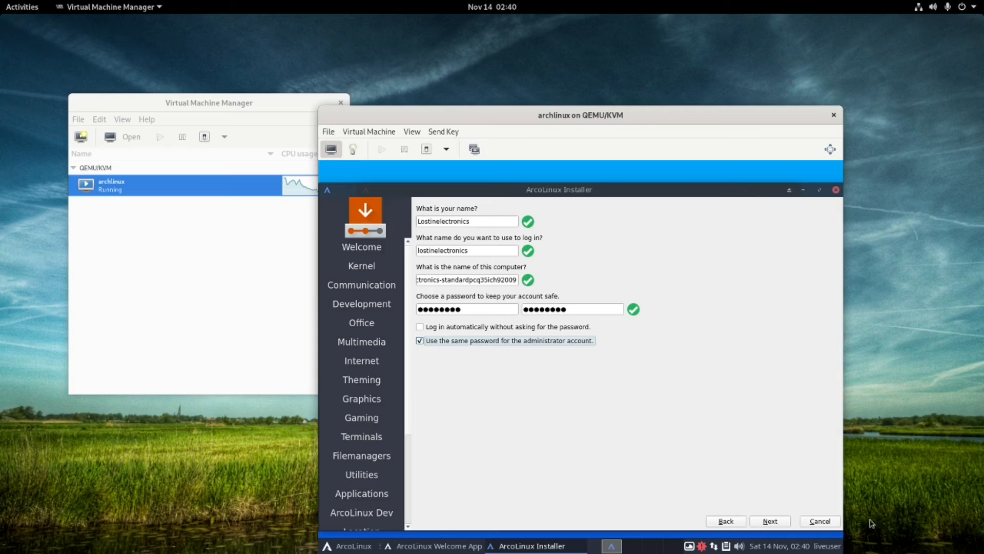
{"action": "left_click", "coordinate": [777, 522]}
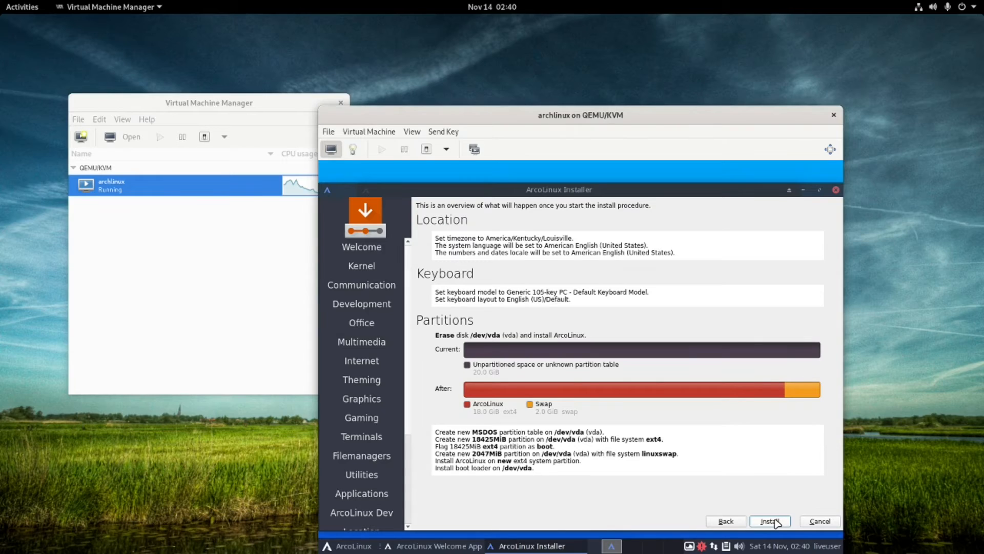
Begin the ArcoLinux installation from the Summary page.
{"action": "left_click", "coordinate": [776, 522]}
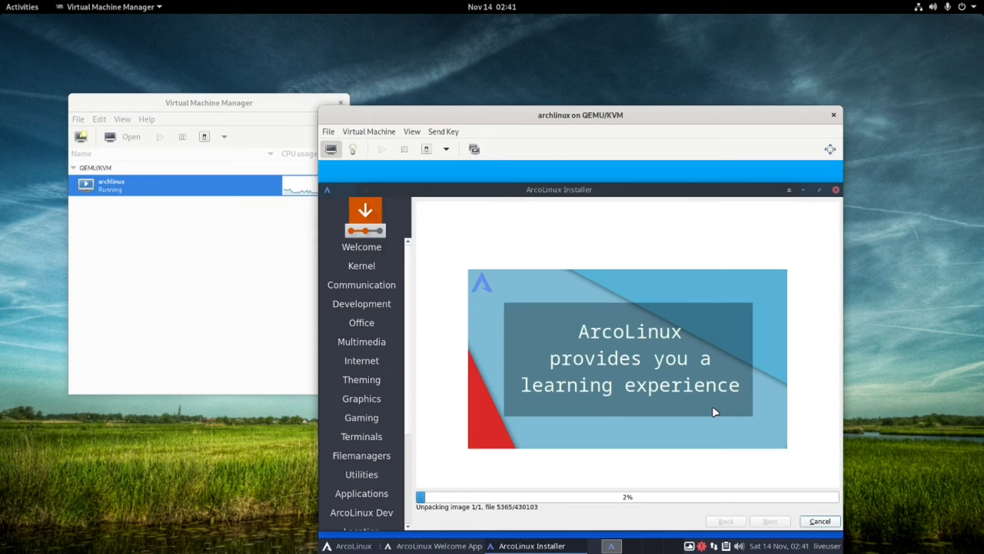
Move the OBS window off the left screen edge via the Activities overview.
{"action": "left_click", "coordinate": [37, 9]}
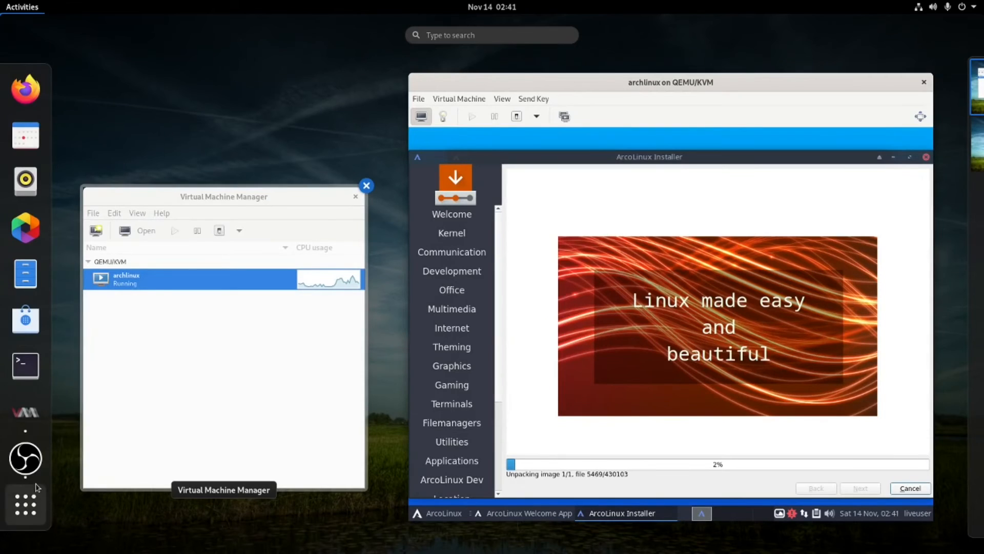
{"action": "left_click_drag", "start_coordinate": [0, 82], "coordinate": [519, 142]}
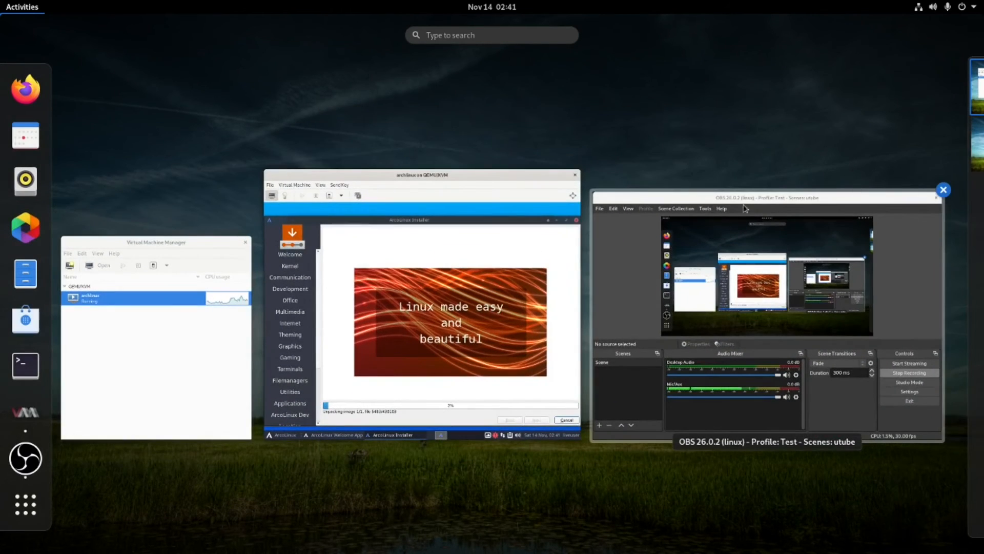
{"action": "left_click", "coordinate": [745, 208]}
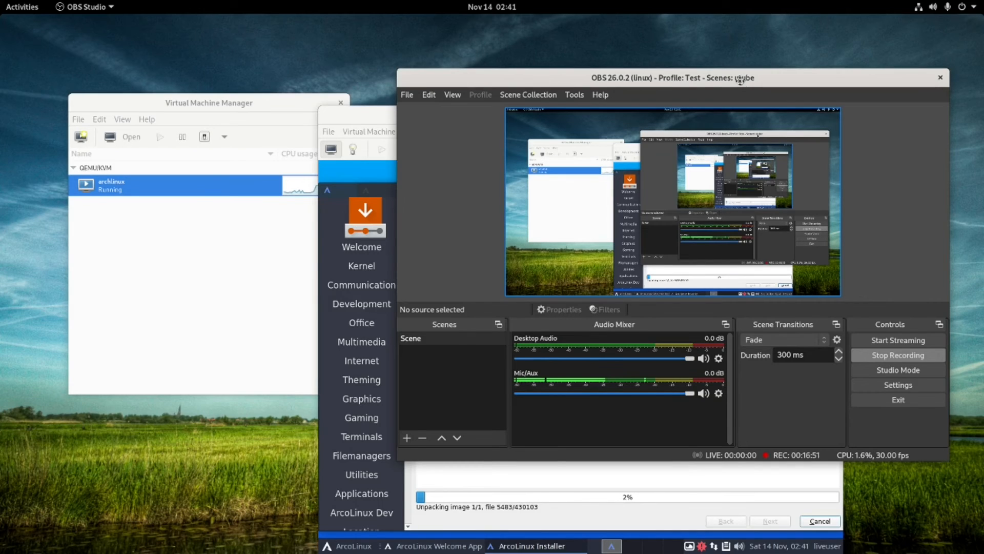
{"action": "left_click_drag", "start_coordinate": [739, 80], "coordinate": [0, 102]}
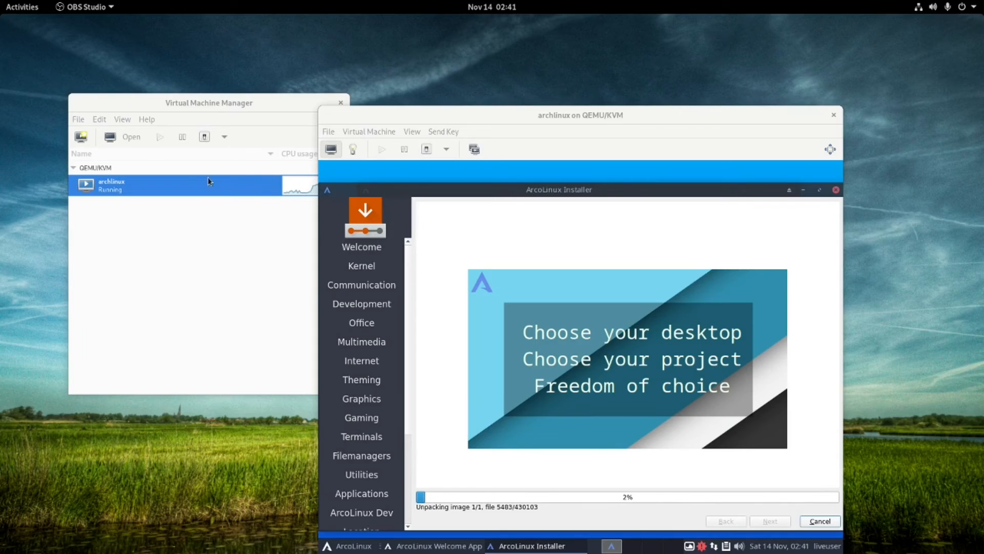
Launch Htop from the application grid.
{"action": "mouse_move", "coordinate": [1, 0]}
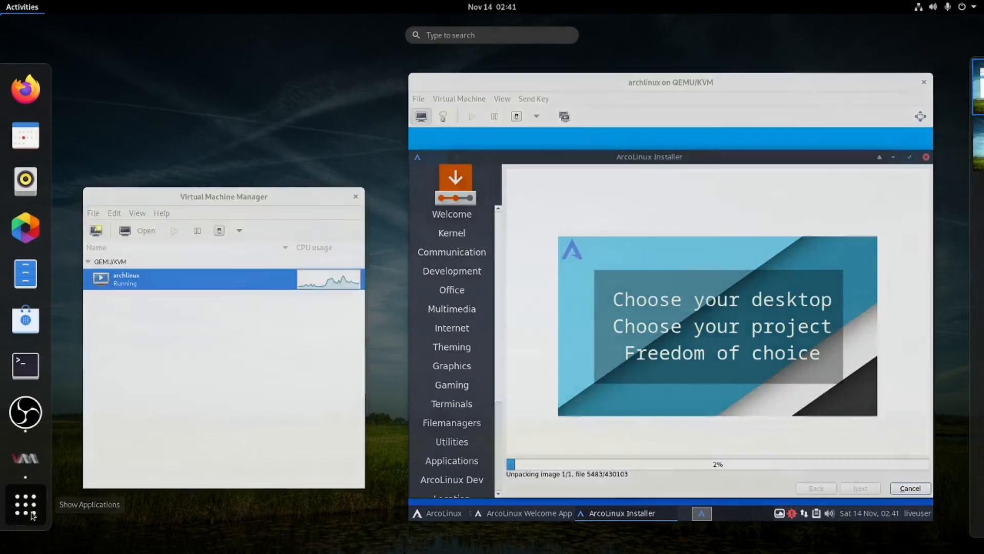
{"action": "left_click", "coordinate": [36, 513]}
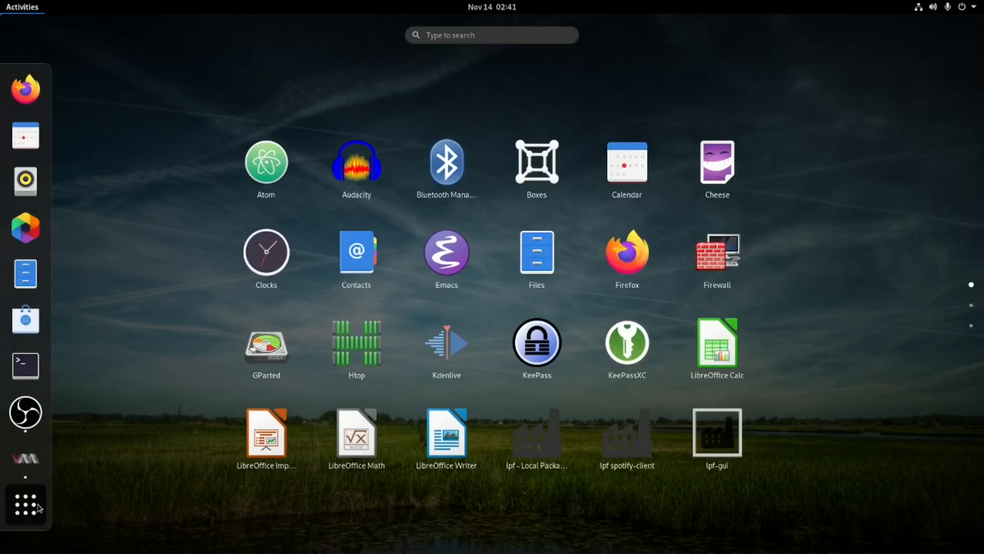
{"action": "left_click", "coordinate": [357, 335]}
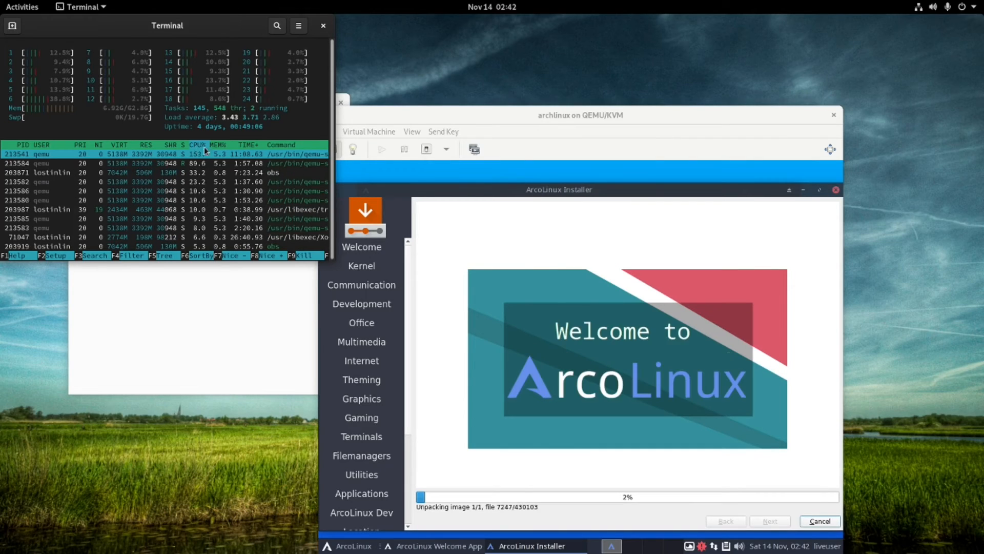
Sort htop's process list by TIME+, then PRI, RES and SHR.
{"action": "left_click", "coordinate": [252, 145]}
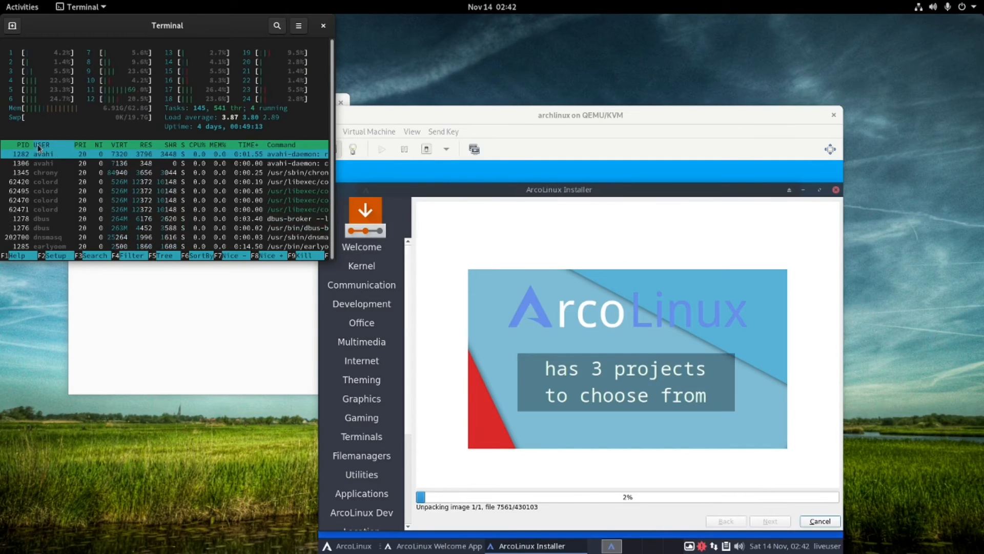
{"action": "scroll", "coordinate": [64, 226], "scroll_direction": "down", "scroll_amount": 10}
{"action": "scroll", "coordinate": [62, 224], "scroll_direction": "down", "scroll_amount": 3}
{"action": "scroll", "coordinate": [63, 218], "scroll_direction": "up", "scroll_amount": 10}
{"action": "left_click", "coordinate": [85, 145]}
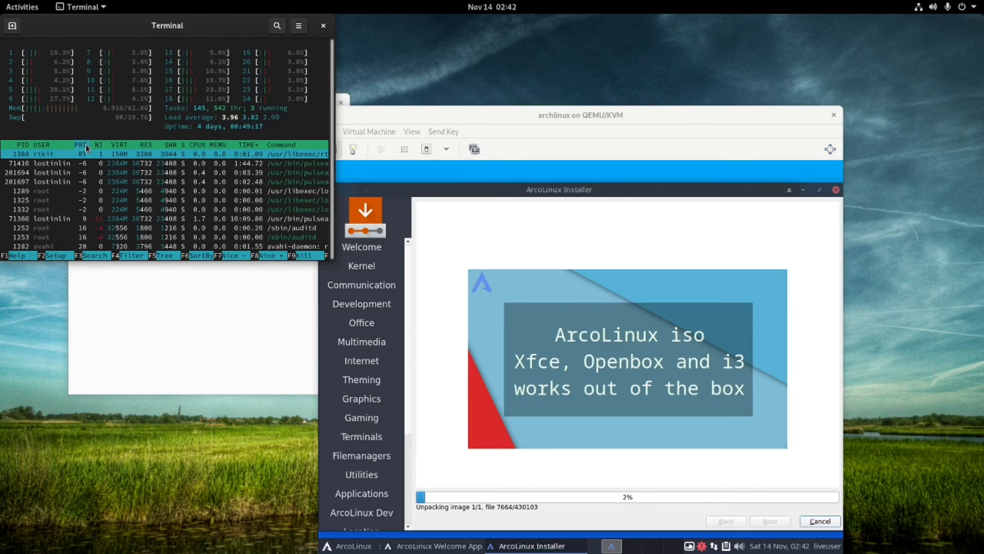
{"action": "left_click", "coordinate": [144, 147]}
{"action": "left_click", "coordinate": [173, 148]}
Sort htop by MEM%, PID and USER, then close the htop terminal.
{"action": "left_click", "coordinate": [220, 147]}
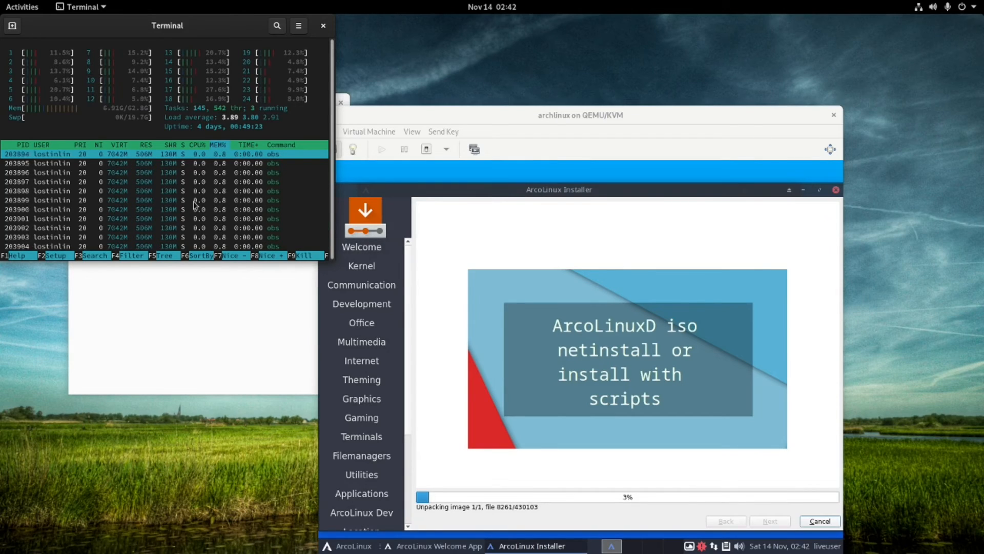
{"action": "left_click", "coordinate": [25, 146]}
{"action": "left_click", "coordinate": [45, 148]}
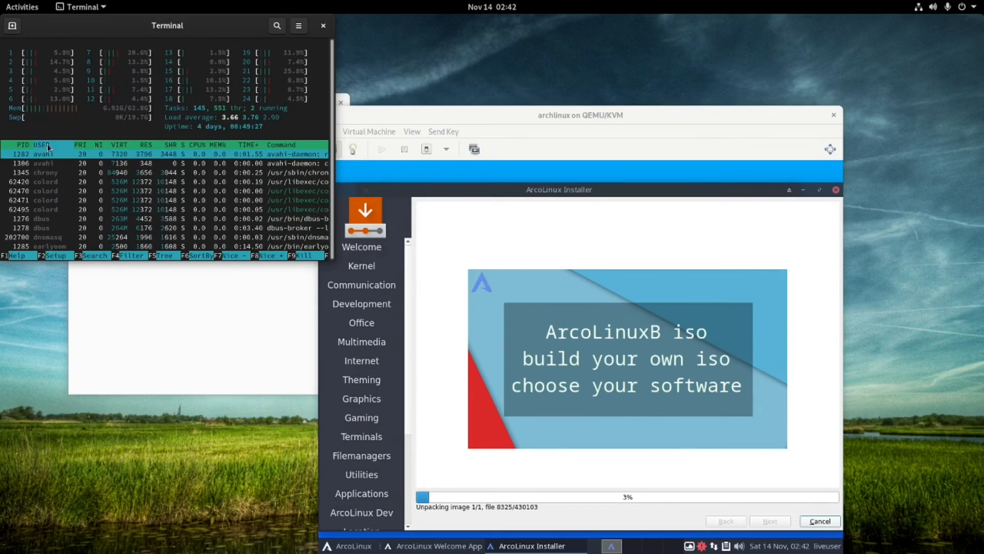
{"action": "left_click", "coordinate": [322, 26]}
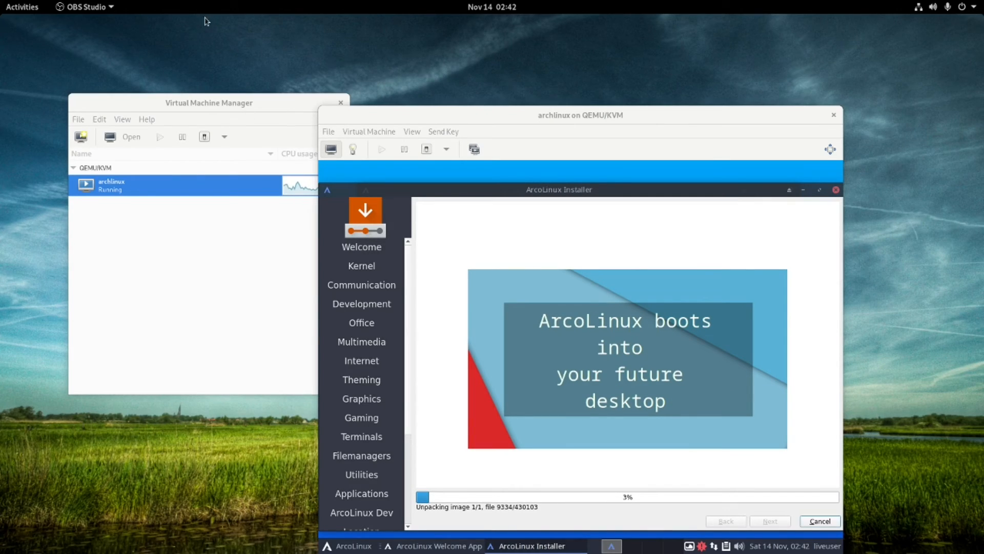
Launch Steam from the second page of the application grid.
{"action": "left_click", "coordinate": [15, 9]}
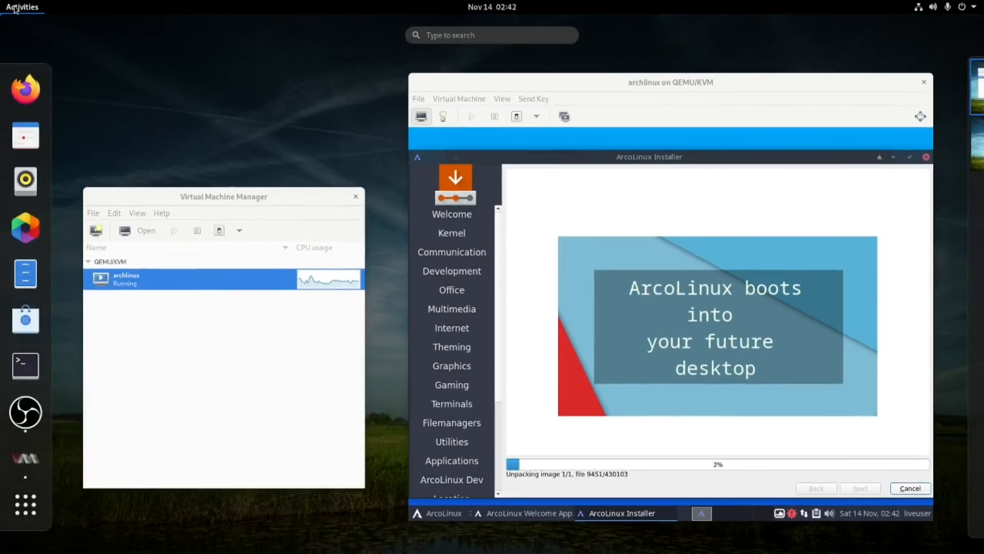
{"action": "left_click", "coordinate": [36, 504]}
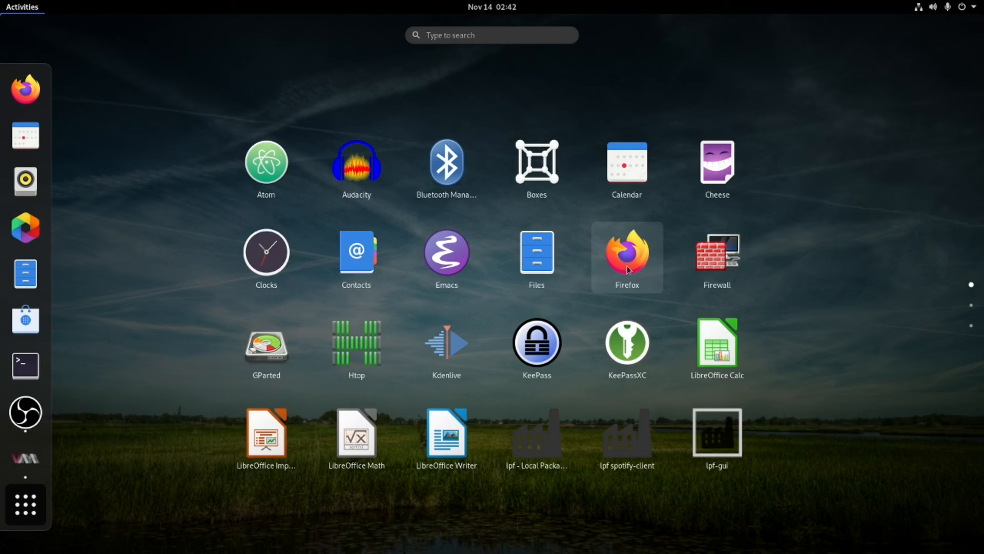
{"action": "scroll", "coordinate": [436, 428], "scroll_direction": "down", "scroll_amount": 1}
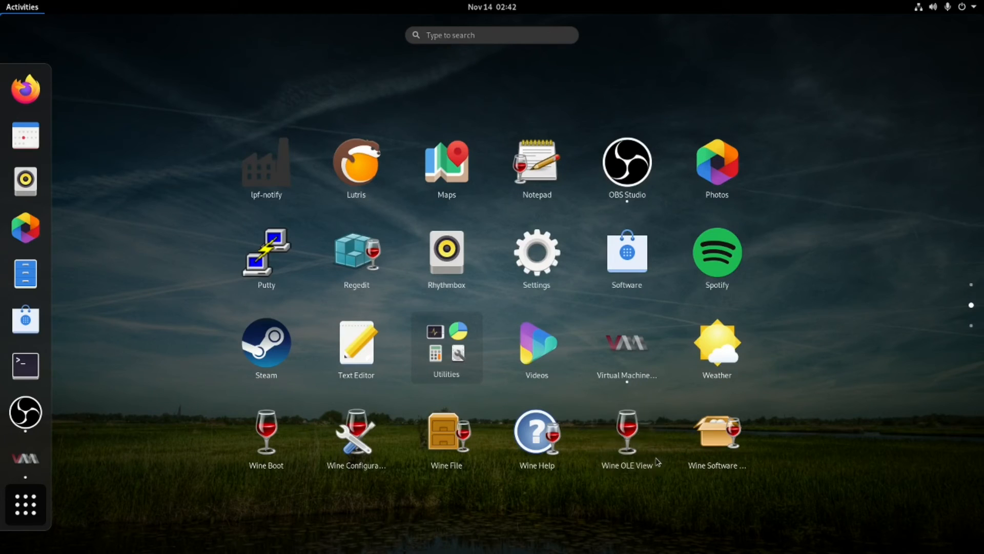
{"action": "left_click", "coordinate": [272, 359]}
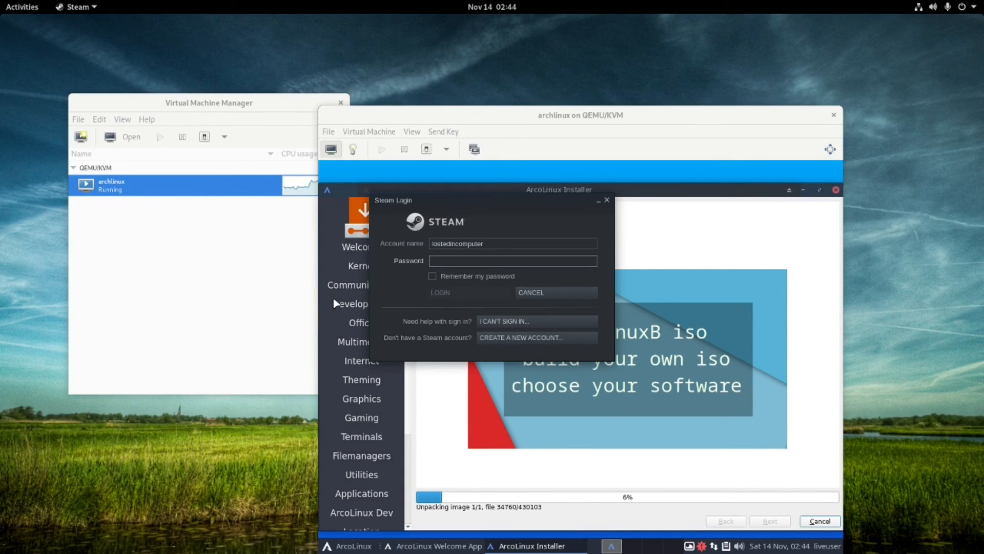
Launch KeePassXC and push its window off the left screen edge.
{"action": "left_click", "coordinate": [33, 9]}
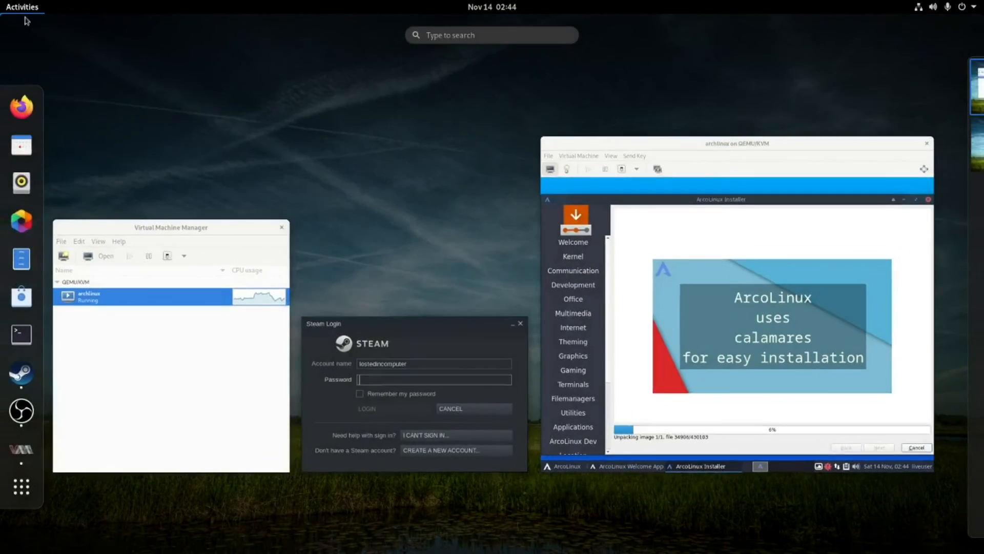
{"action": "left_click", "coordinate": [29, 489]}
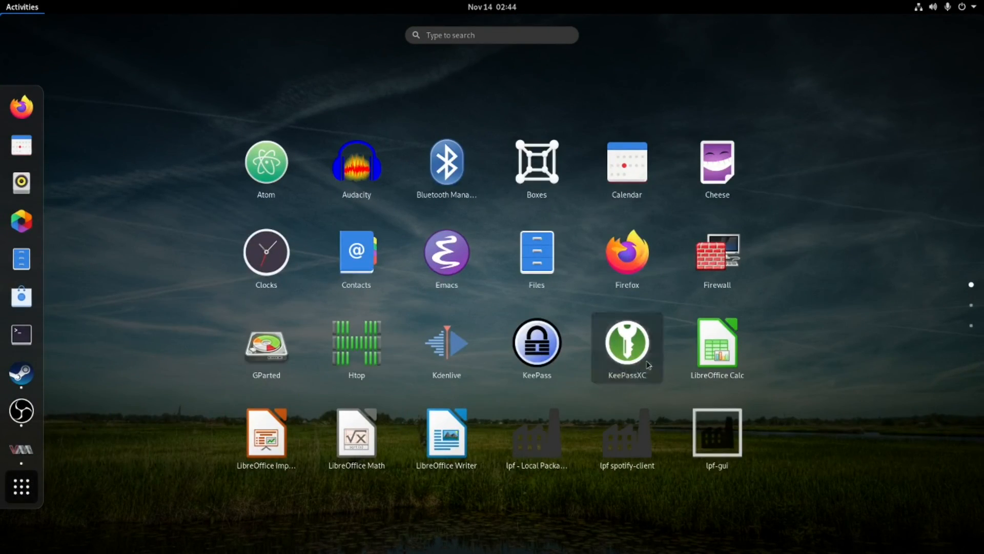
{"action": "left_click", "coordinate": [645, 362]}
{"action": "left_click_drag", "start_coordinate": [314, 124], "coordinate": [0, 136]}
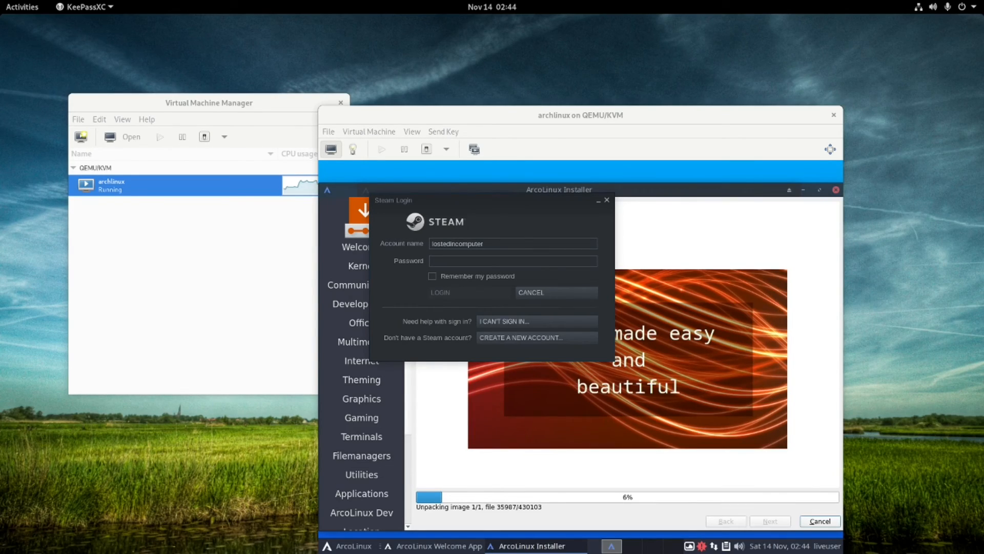
Bring KeePassXC back, view both sample entries, then slide it and Steam's login left.
{"action": "left_click_drag", "start_coordinate": [0, 203], "coordinate": [431, 160]}
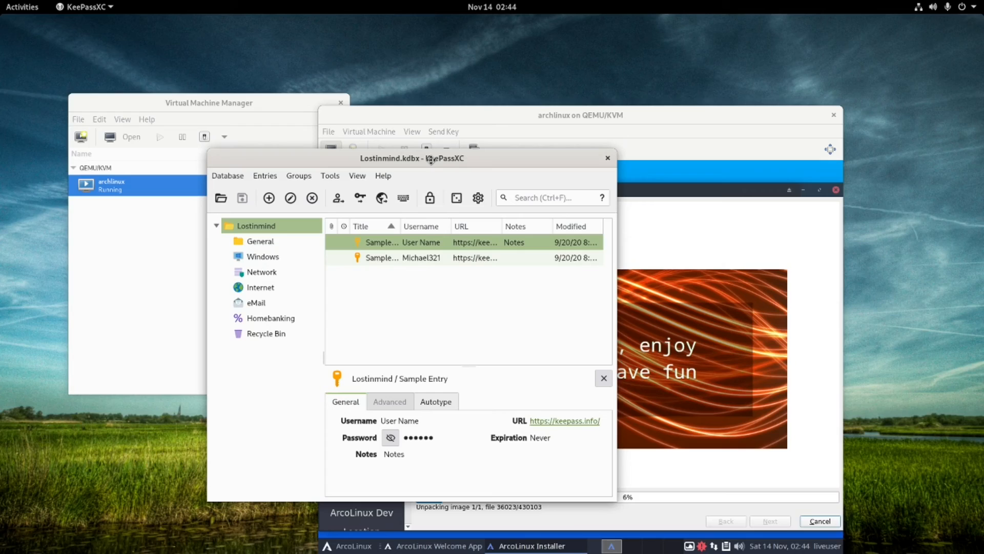
{"action": "left_click", "coordinate": [428, 257]}
{"action": "left_click", "coordinate": [436, 242]}
{"action": "left_click_drag", "start_coordinate": [398, 160], "coordinate": [0, 160]}
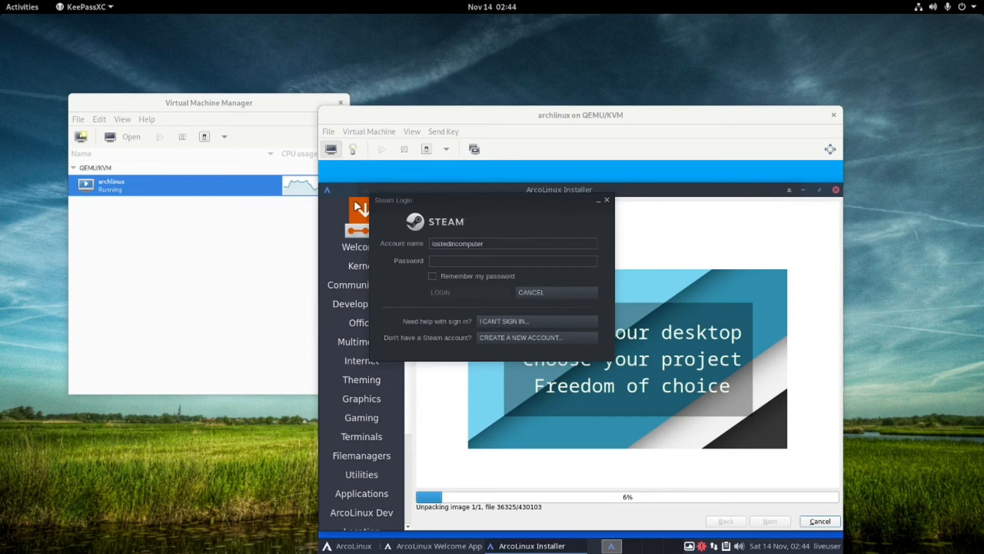
{"action": "left_click_drag", "start_coordinate": [416, 200], "coordinate": [0, 177]}
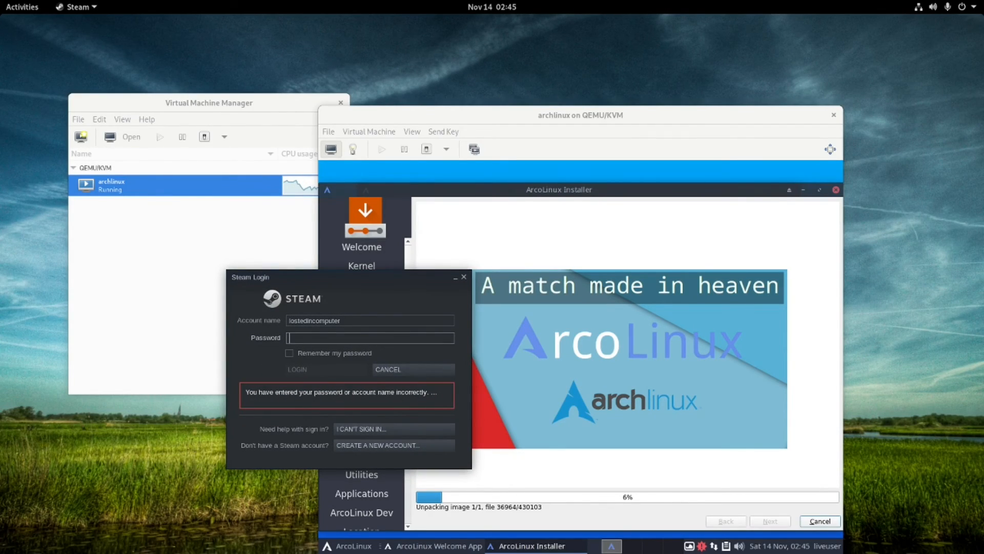
Paste the copied password into Steam's login, submit it, and close the rejected login window.
{"action": "key", "text": "alt+Tab"}
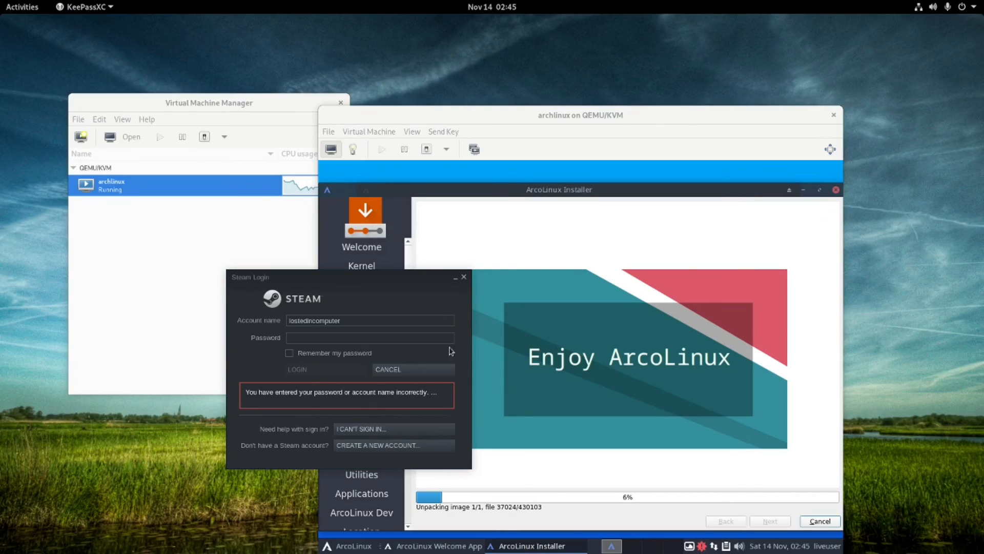
{"action": "left_click", "coordinate": [307, 337]}
{"action": "right_click", "coordinate": [309, 338]}
{"action": "left_click", "coordinate": [323, 345]}
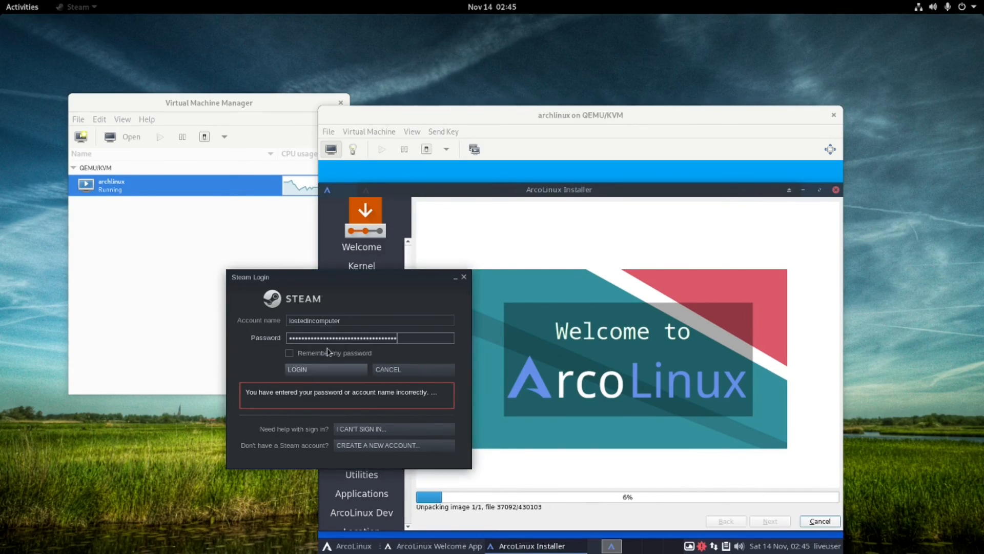
{"action": "left_click", "coordinate": [327, 370]}
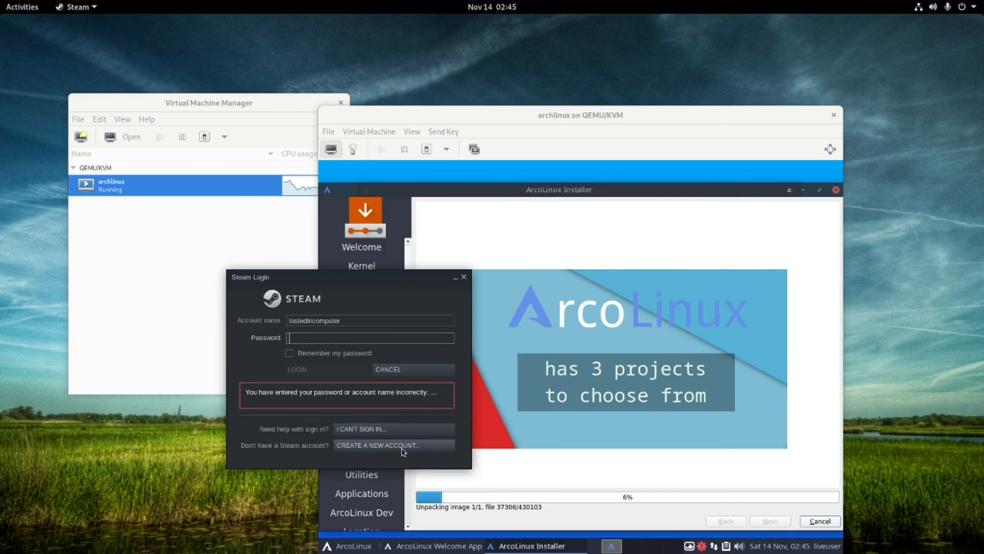
{"action": "left_click", "coordinate": [464, 278]}
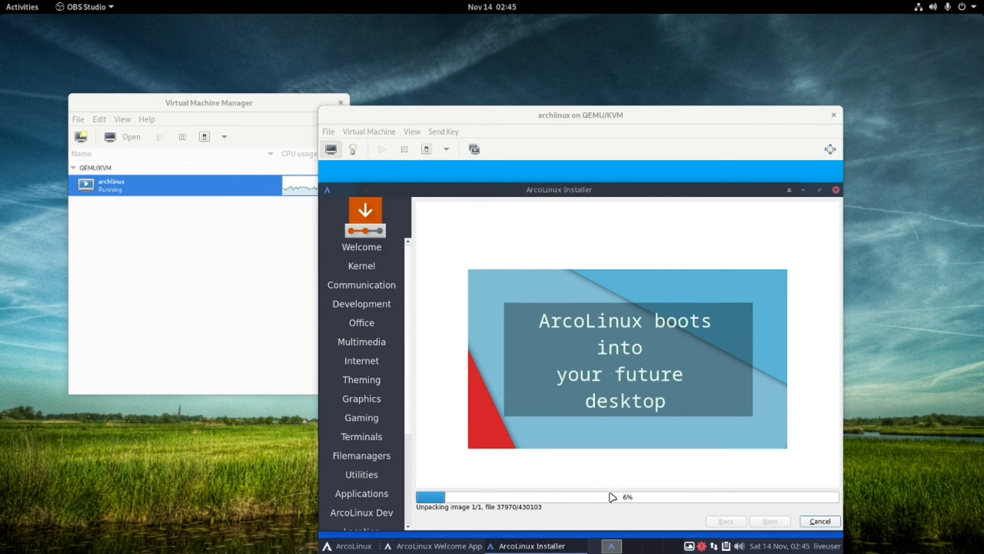
Scroll back and forth through the application grid pages, then open a new Terminal window.
{"action": "left_click", "coordinate": [26, 6]}
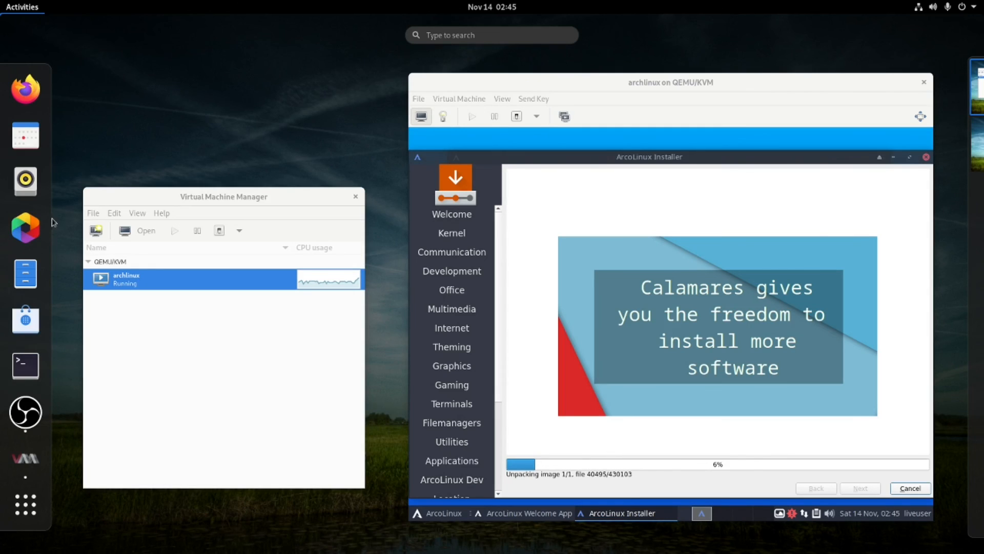
{"action": "left_click", "coordinate": [39, 510]}
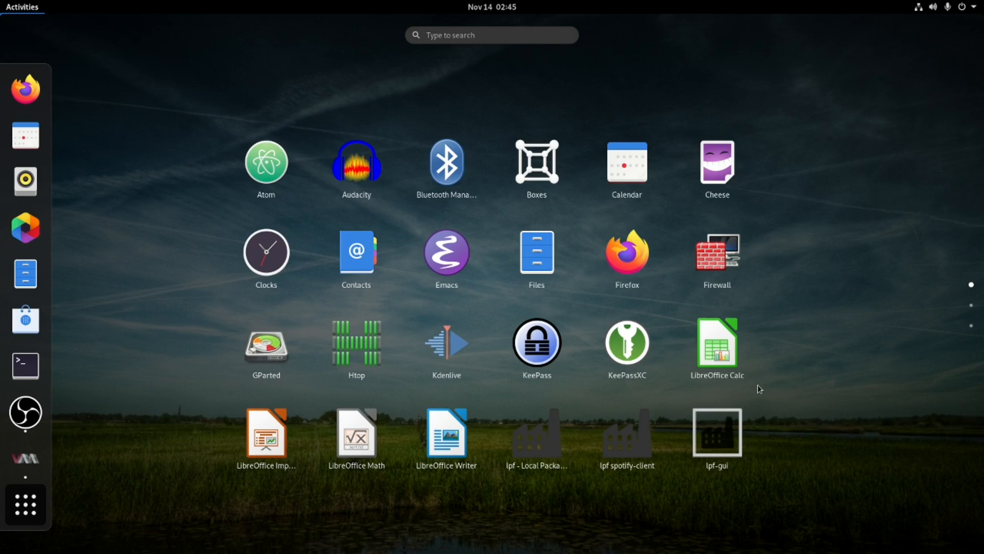
{"action": "scroll", "coordinate": [761, 424], "scroll_direction": "down", "scroll_amount": 2}
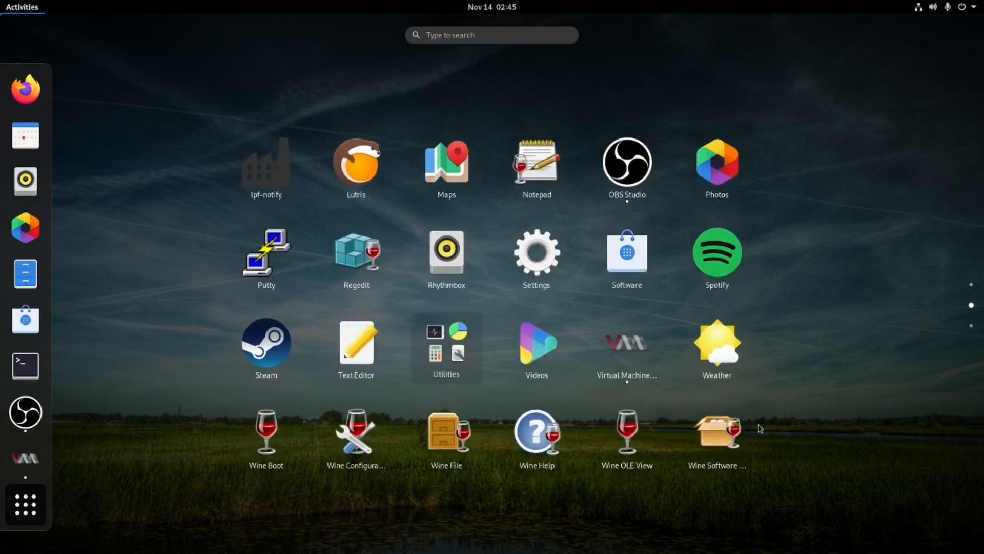
{"action": "scroll", "coordinate": [751, 433], "scroll_direction": "up", "scroll_amount": 1}
{"action": "scroll", "coordinate": [754, 434], "scroll_direction": "down", "scroll_amount": 1}
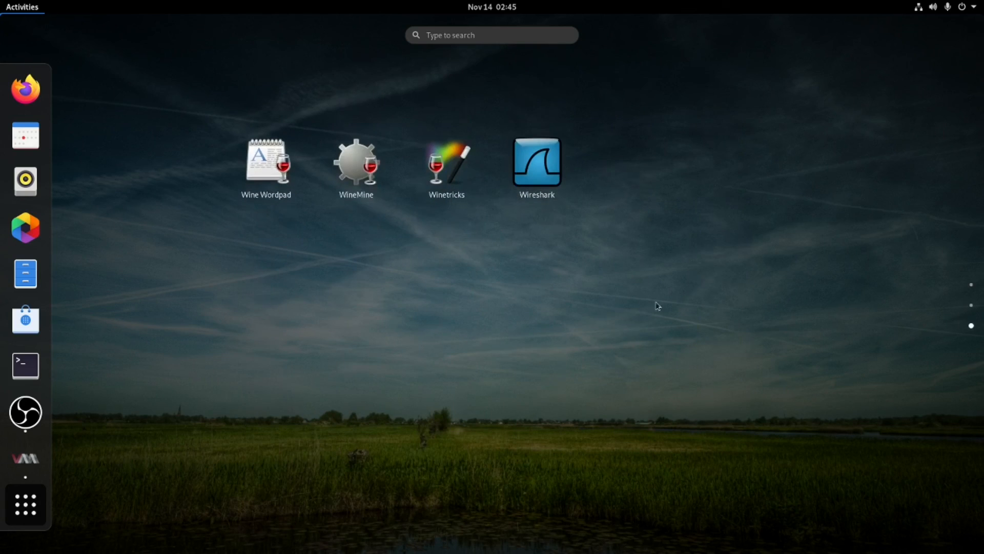
{"action": "scroll", "coordinate": [564, 287], "scroll_direction": "up", "scroll_amount": 1}
{"action": "scroll", "coordinate": [588, 446], "scroll_direction": "down", "scroll_amount": 1}
{"action": "scroll", "coordinate": [508, 384], "scroll_direction": "up", "scroll_amount": 2}
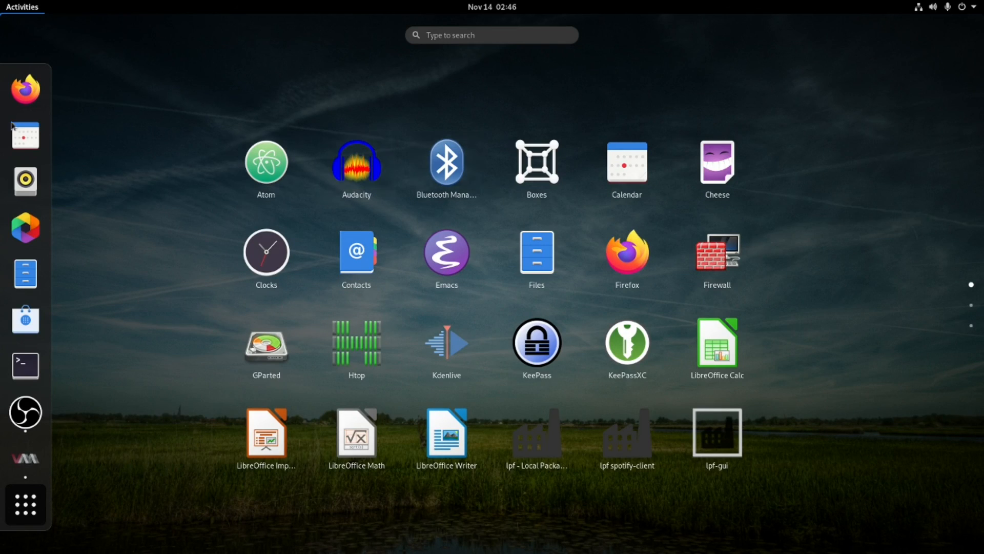
{"action": "left_click", "coordinate": [26, 365]}
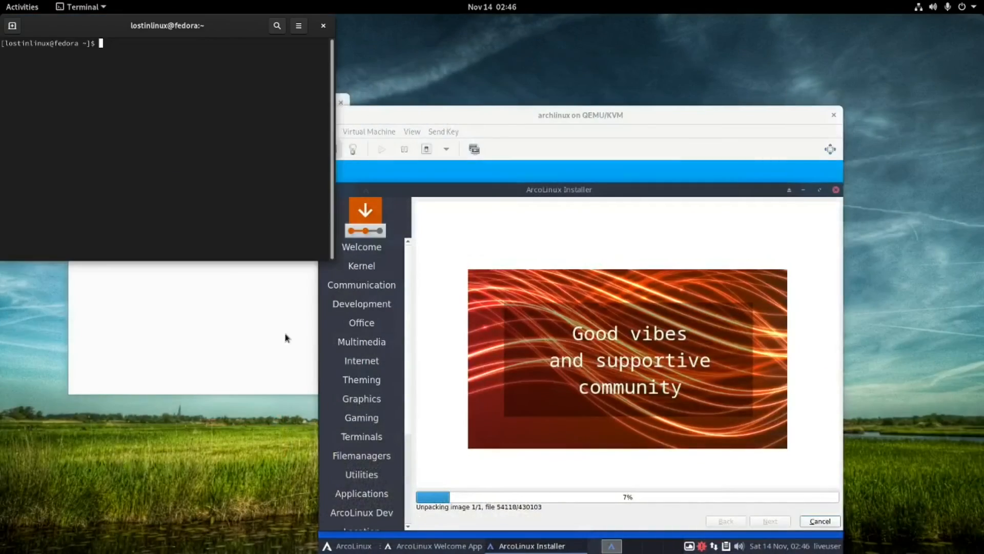
Run 'sudo wireshark' and authenticate with the sudo password to start Wireshark.
{"action": "type", "text": "wireshark"}
{"action": "key", "text": "BackSpace"}
{"action": "key", "text": "BackSpace"}
{"action": "key", "text": "BackSpace"}
{"action": "key", "text": "BackSpace"}
{"action": "key", "text": "BackSpace"}
{"action": "key", "text": "BackSpace"}
{"action": "key", "text": "BackSpace"}
{"action": "key", "text": "BackSpace"}
{"action": "key", "text": "BackSpace"}
{"action": "type", "text": "su"}
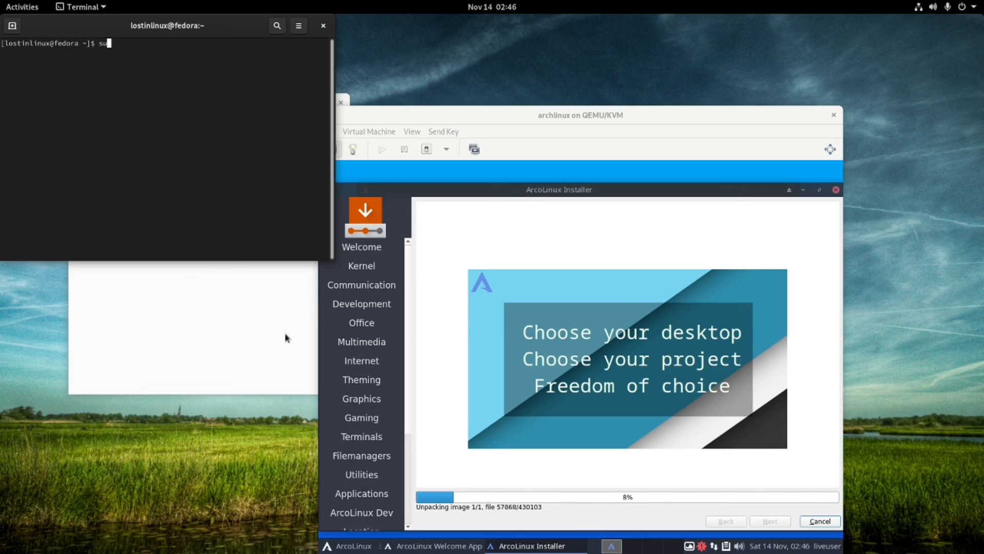
{"action": "type", "text": "do wore"}
{"action": "key", "text": "BackSpace"}
{"action": "key", "text": "BackSpace"}
{"action": "key", "text": "BackSpace"}
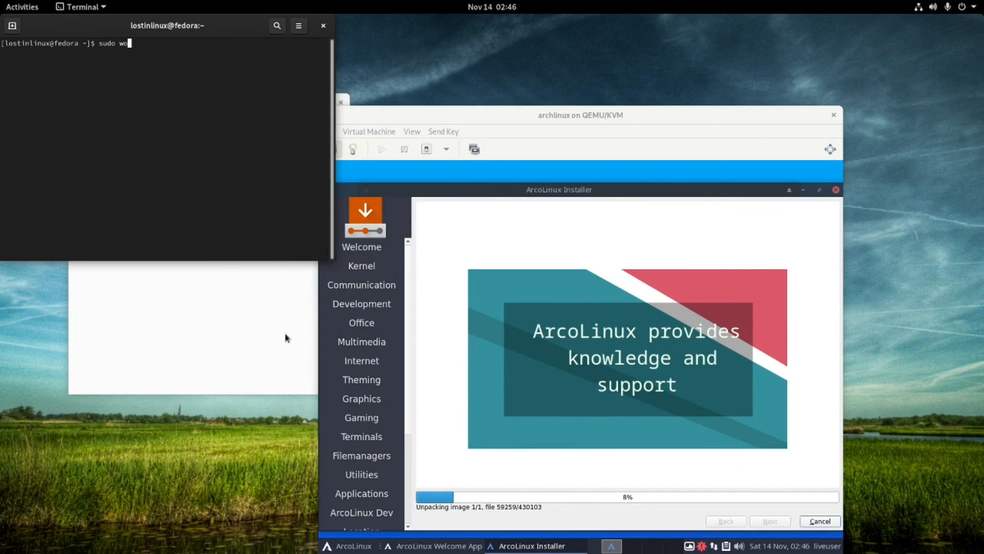
{"action": "type", "text": "ireshark"}
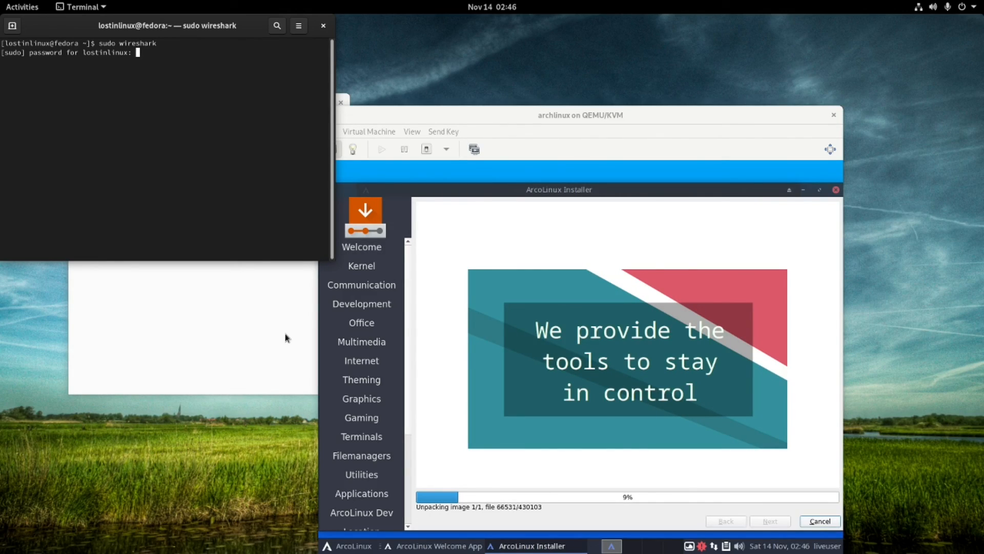
{"action": "key", "text": "Return"}
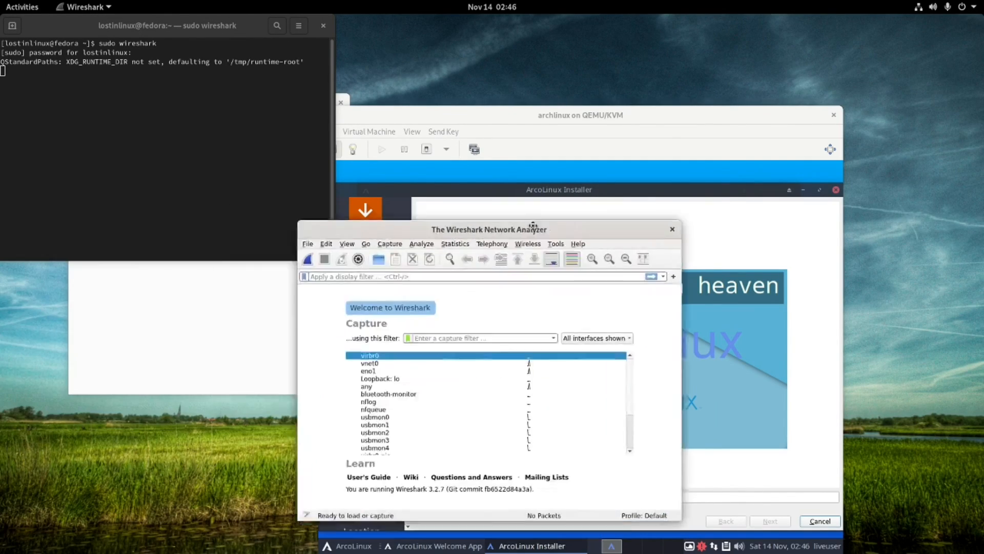
Start a live Wireshark packet capture on the any interface.
{"action": "scroll", "coordinate": [308, 272], "scroll_direction": "down", "scroll_amount": 2}
{"action": "scroll", "coordinate": [308, 270], "scroll_direction": "up", "scroll_amount": 2}
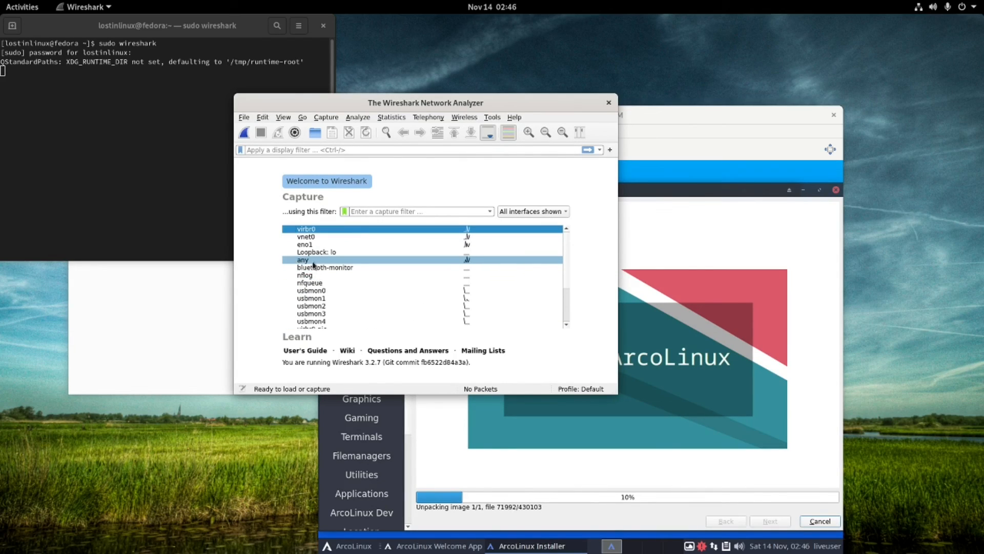
{"action": "double_click", "coordinate": [308, 262]}
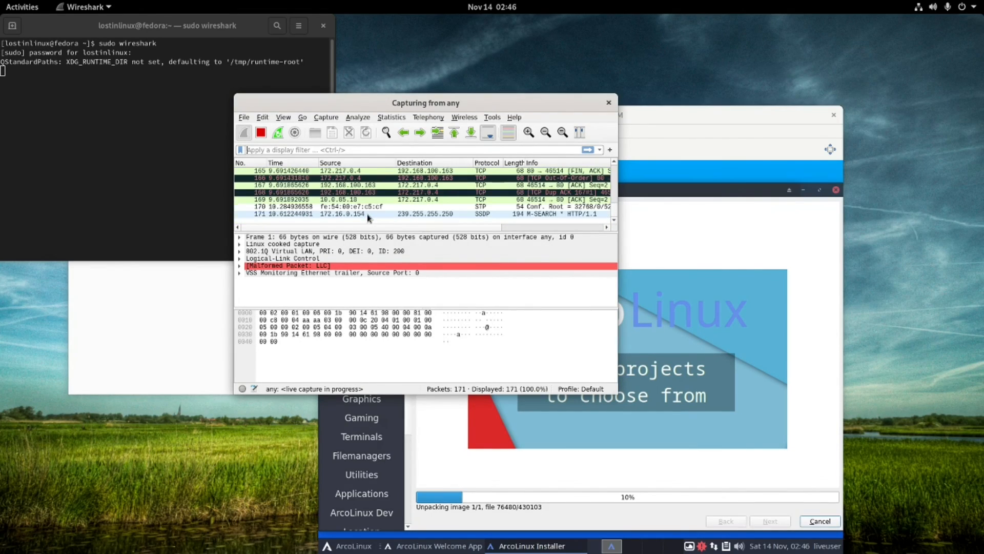
Stop the capture and quit Wireshark without saving, then bring up the archlinux console.
{"action": "left_click", "coordinate": [609, 103]}
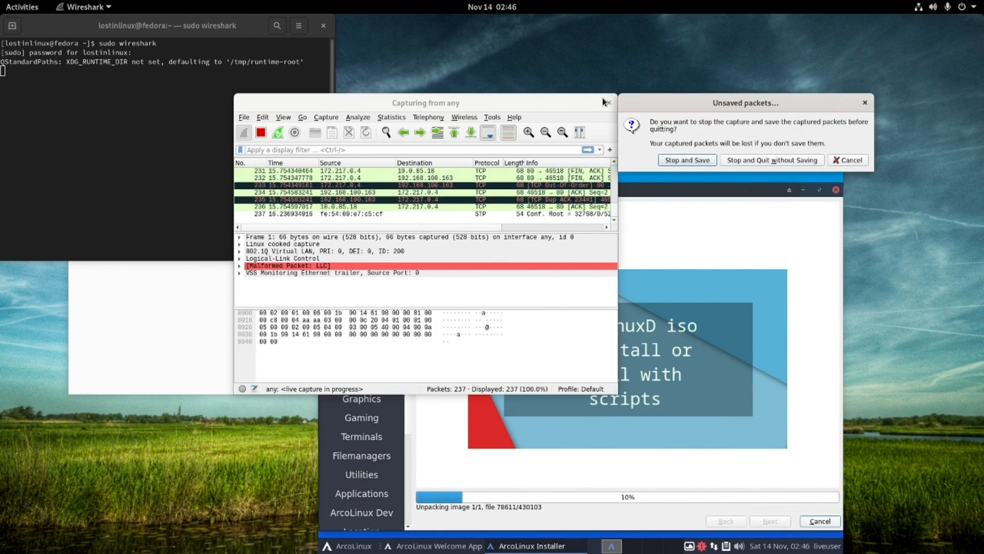
{"action": "left_click", "coordinate": [682, 160]}
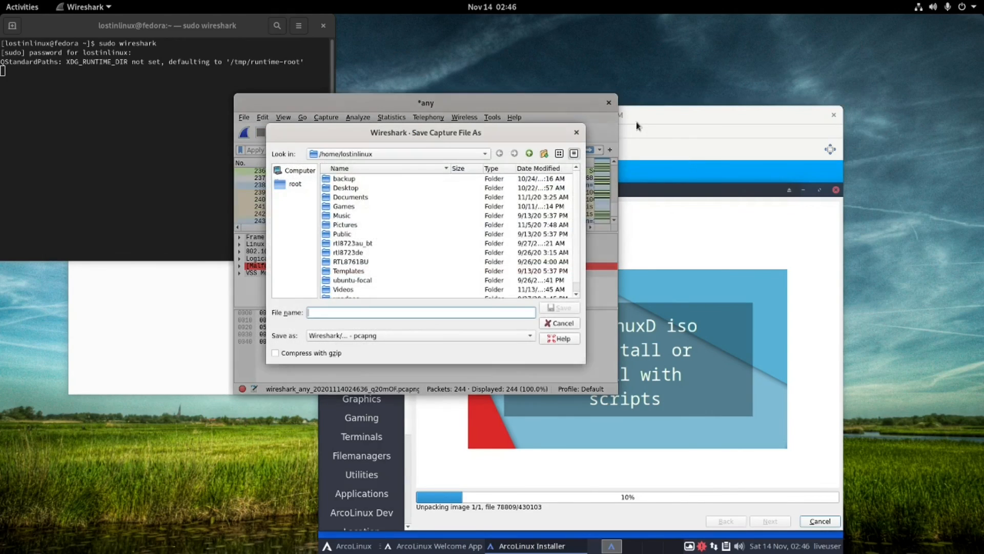
{"action": "left_click", "coordinate": [560, 323]}
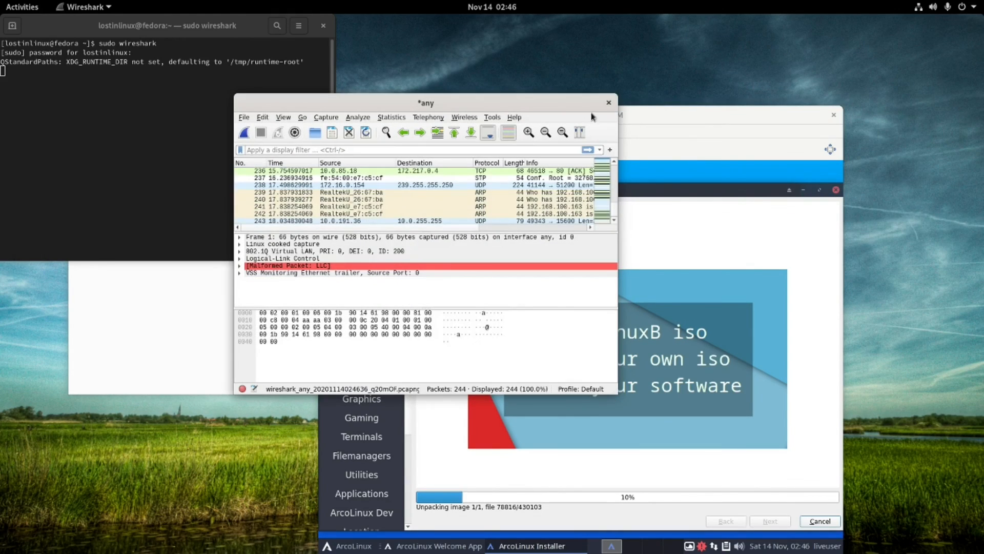
{"action": "left_click", "coordinate": [609, 103]}
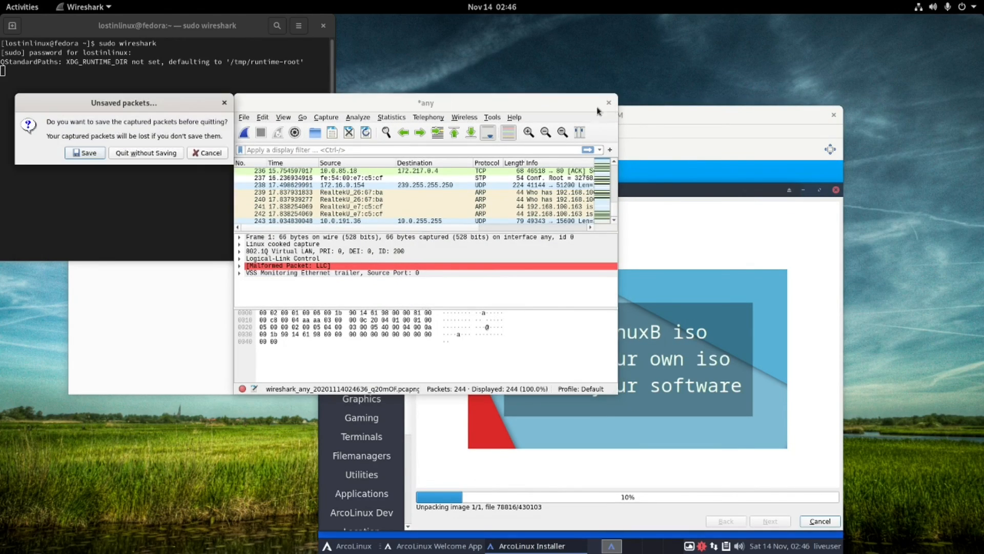
{"action": "left_click", "coordinate": [158, 153]}
{"action": "left_click", "coordinate": [600, 368]}
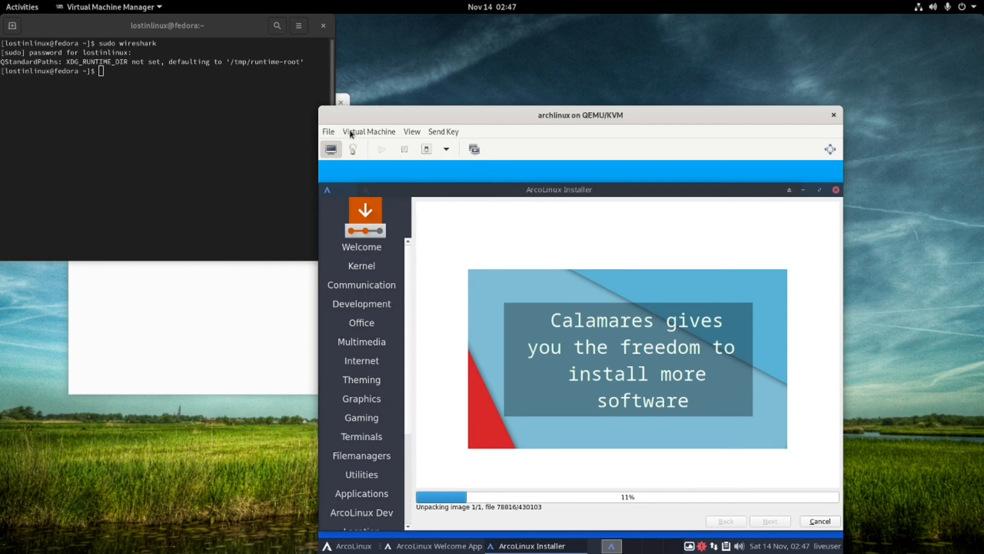
Check the archlinux VM's 2048 MiB memory allocation, then return to its console.
{"action": "left_click", "coordinate": [353, 149]}
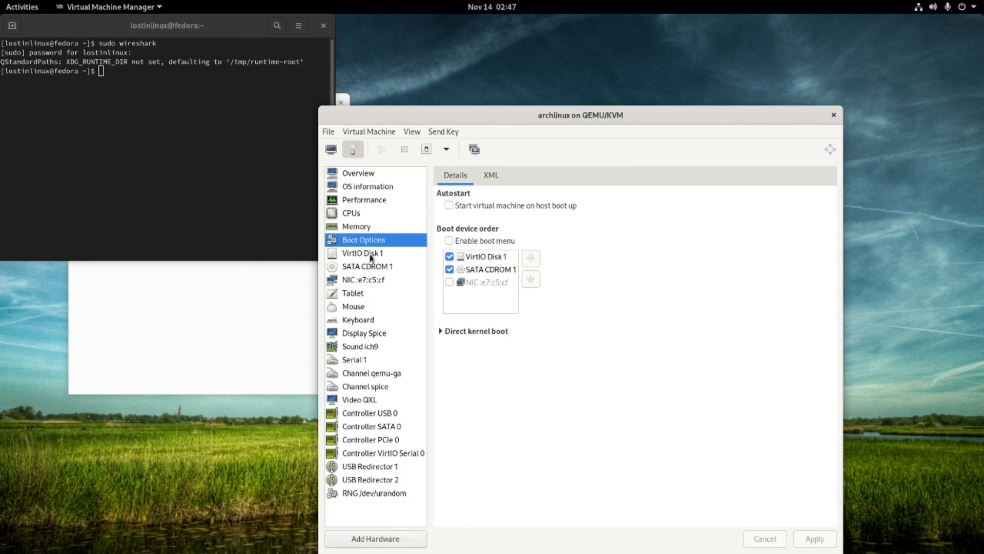
{"action": "left_click", "coordinate": [362, 230]}
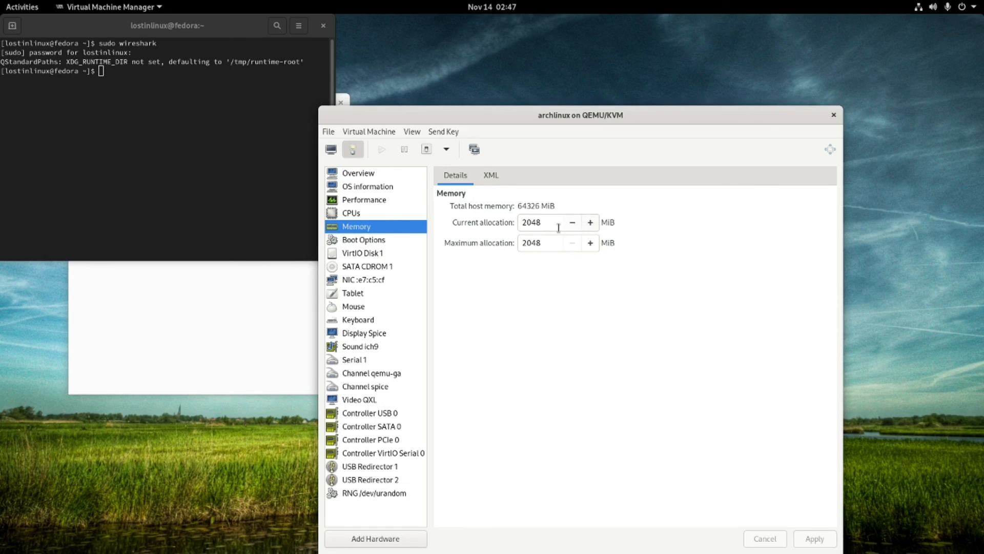
{"action": "left_click", "coordinate": [330, 150]}
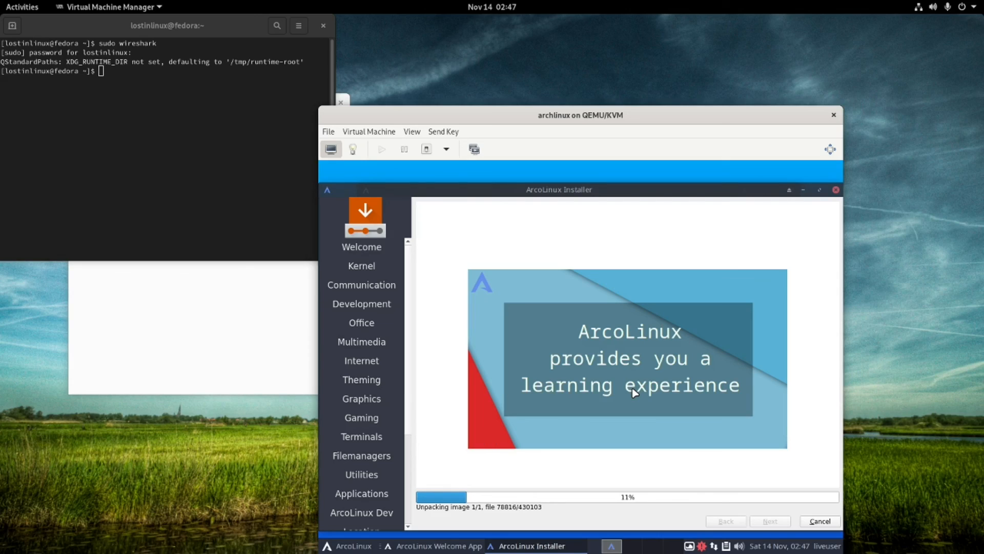
Reposition the VM console and manager windows so both stay visible, ending on the manager.
{"action": "left_click_drag", "start_coordinate": [540, 114], "coordinate": [629, 49]}
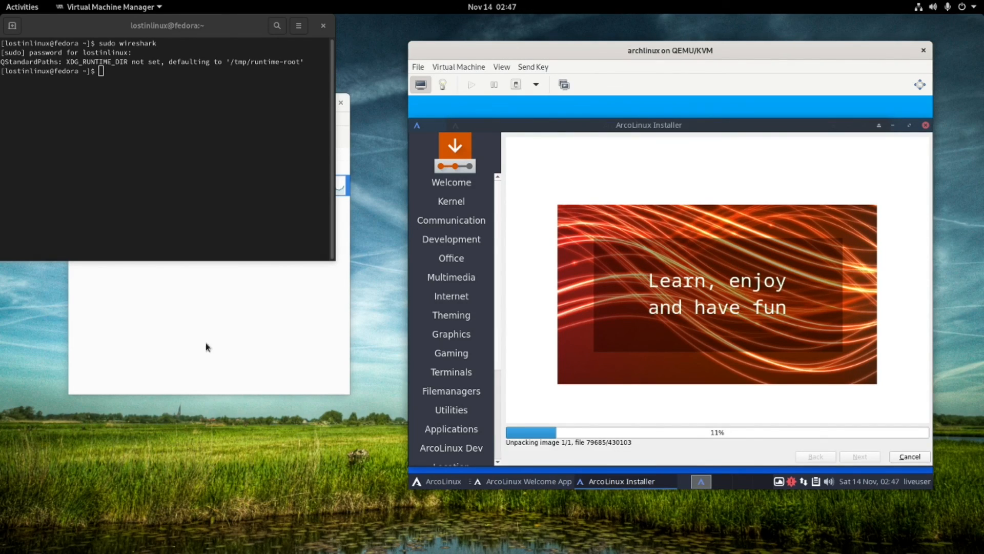
{"action": "left_click", "coordinate": [213, 366]}
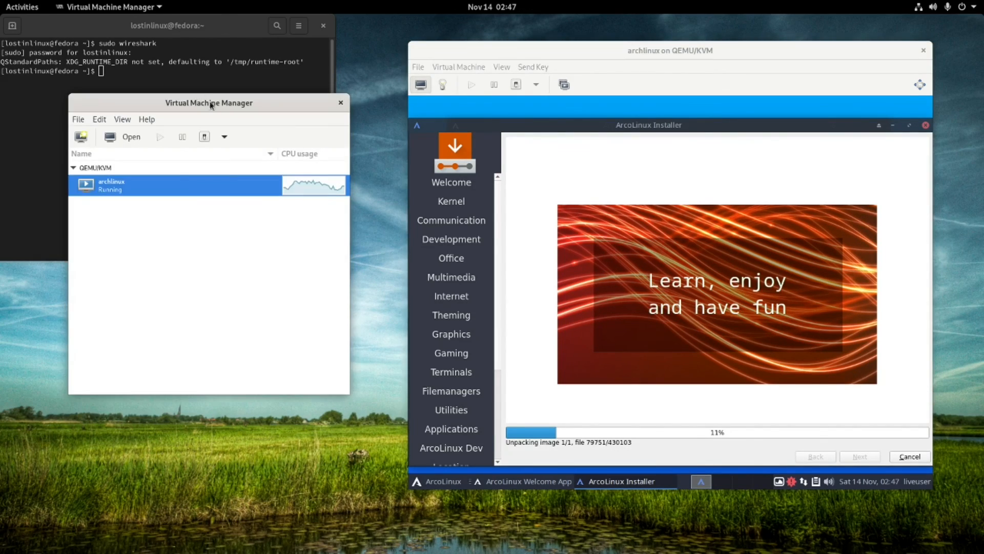
{"action": "left_click_drag", "start_coordinate": [214, 104], "coordinate": [306, 136]}
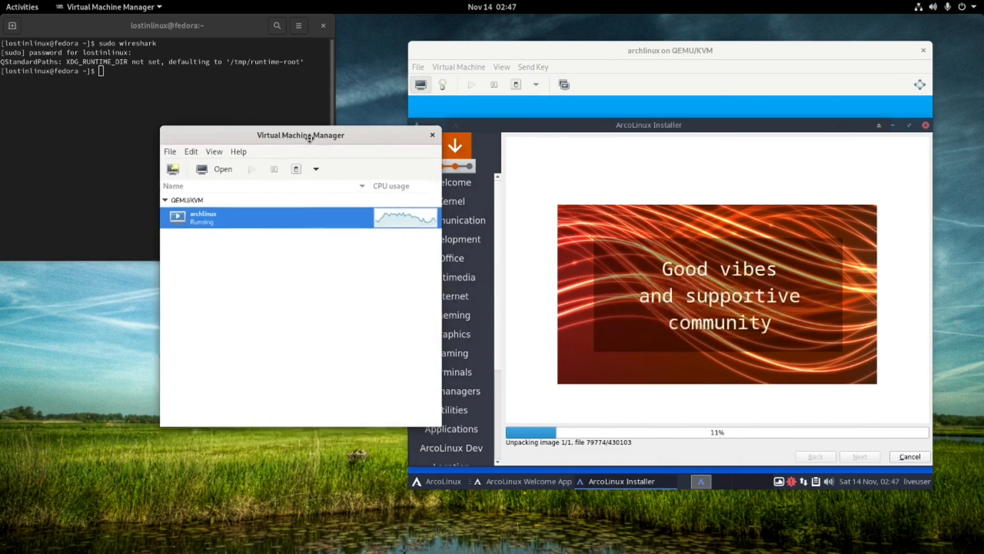
{"action": "left_click", "coordinate": [43, 29]}
{"action": "left_click", "coordinate": [25, 9]}
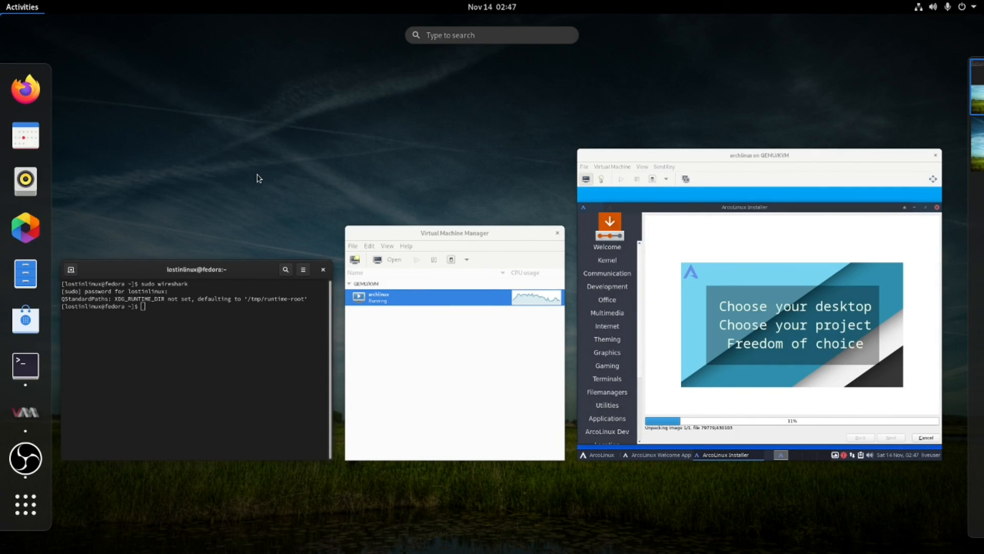
{"action": "left_click", "coordinate": [709, 304]}
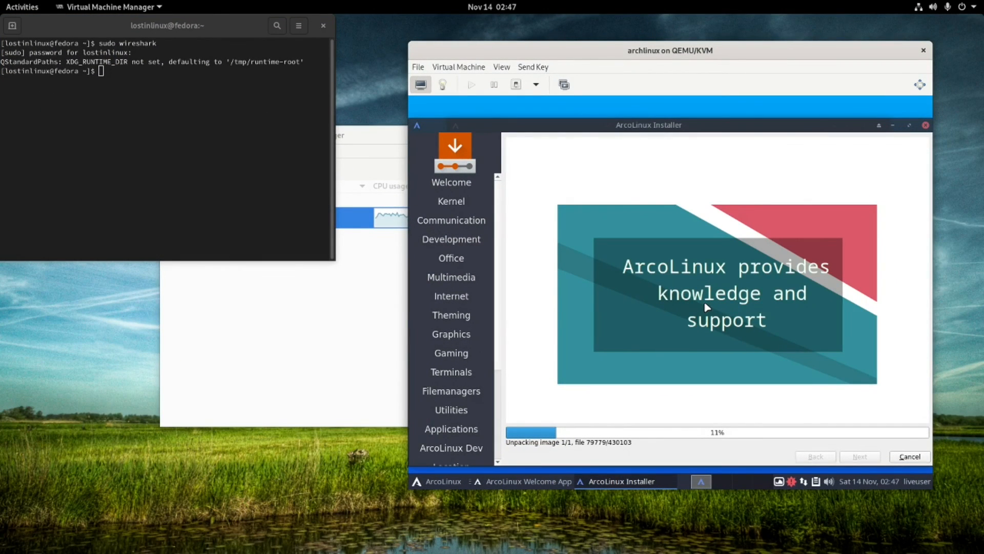
{"action": "left_click", "coordinate": [344, 362]}
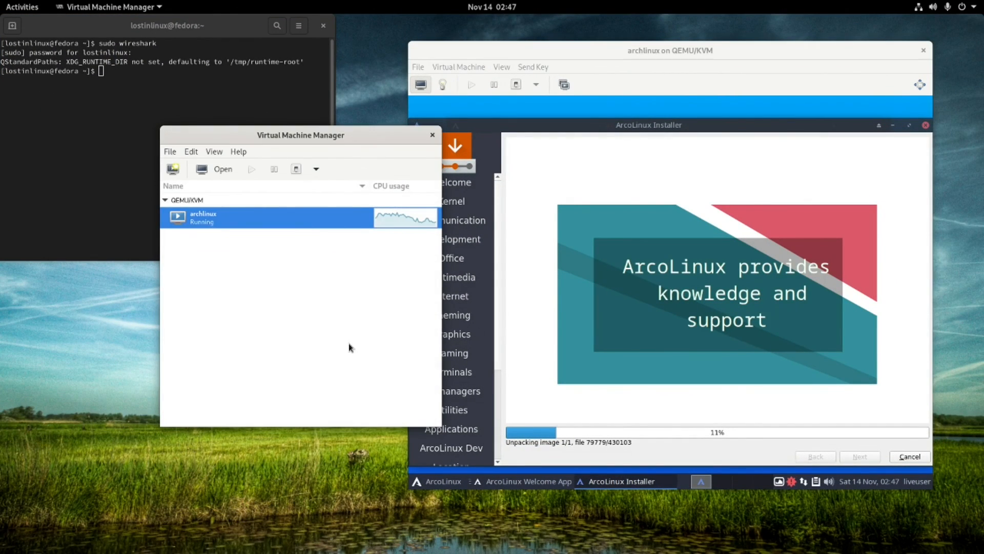